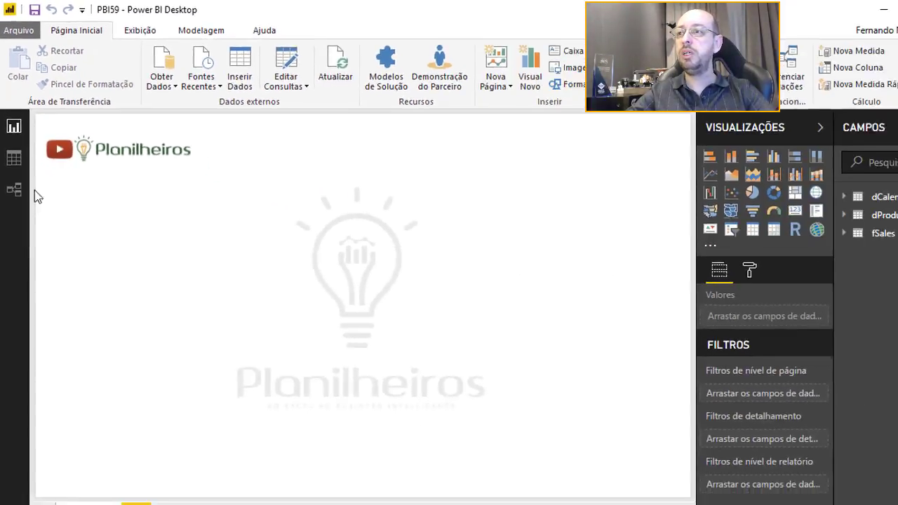
# Line up fSales, dCalendar and dProduct side by side in the model diagram, then switch to the data grid
pyautogui.click(13, 176)
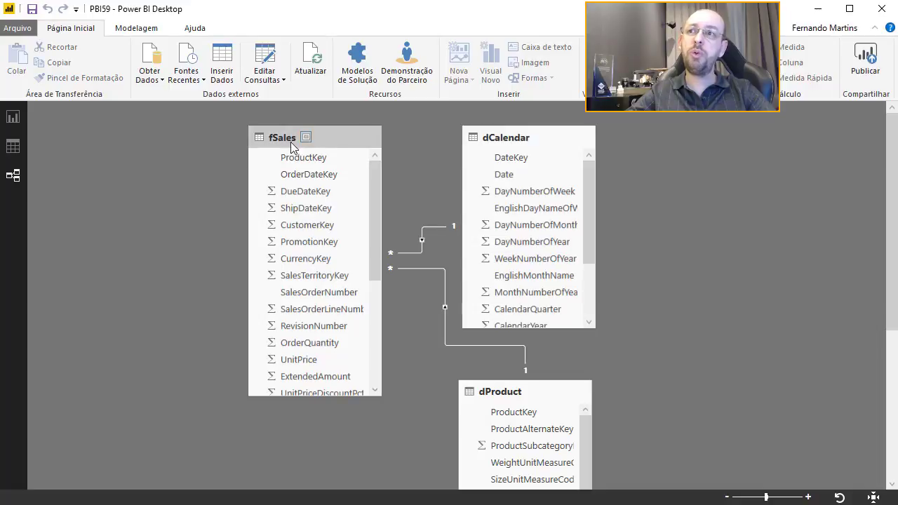
pyautogui.moveTo(293, 151); pyautogui.dragTo(125, 150)
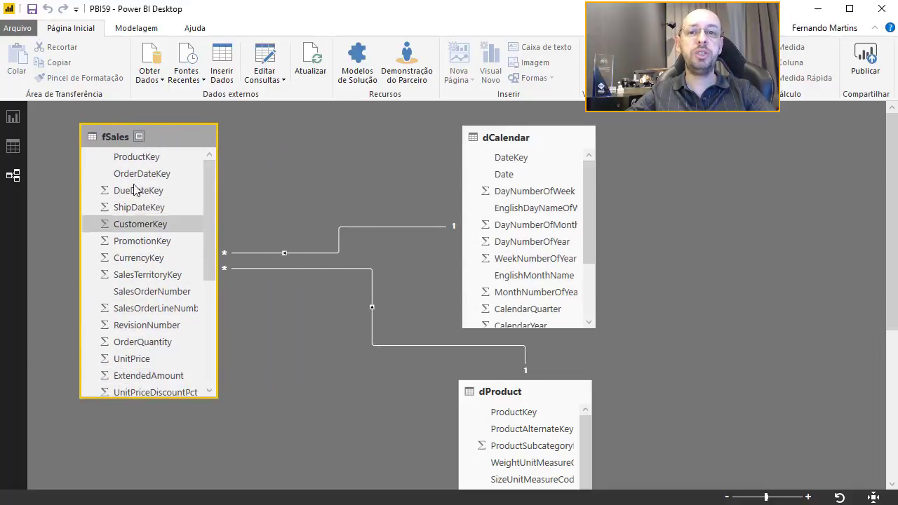
pyautogui.moveTo(523, 134)
pyautogui.mouseDown()
pyautogui.moveTo(324, 121)
pyautogui.moveTo(375, 117)
pyautogui.mouseUp()
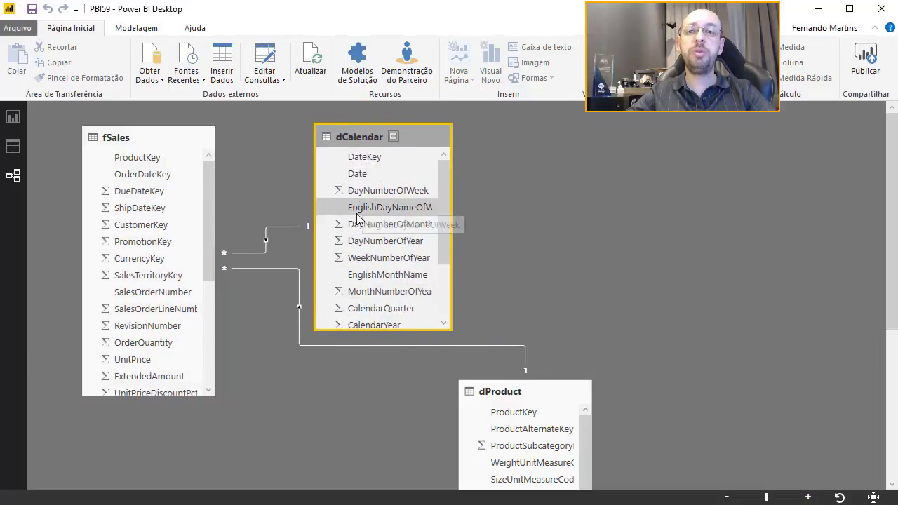
pyautogui.moveTo(500, 391); pyautogui.dragTo(553, 162)
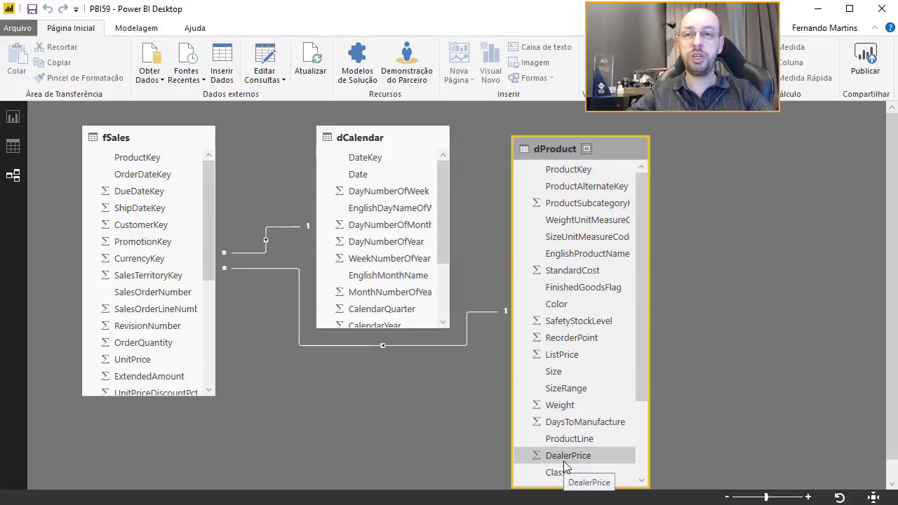
pyautogui.click(13, 146)
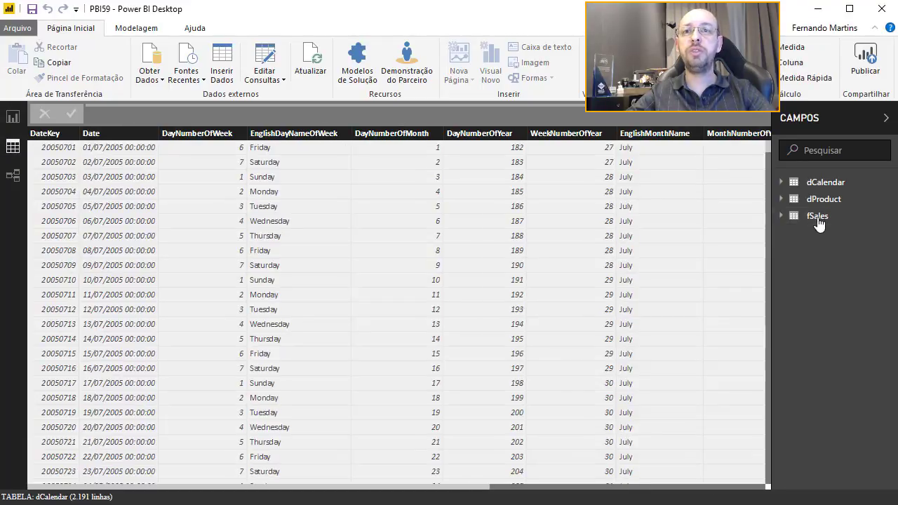
# Show the fSales rows and read CustomerKey's distinct count of 18.484
pyautogui.click(818, 215)
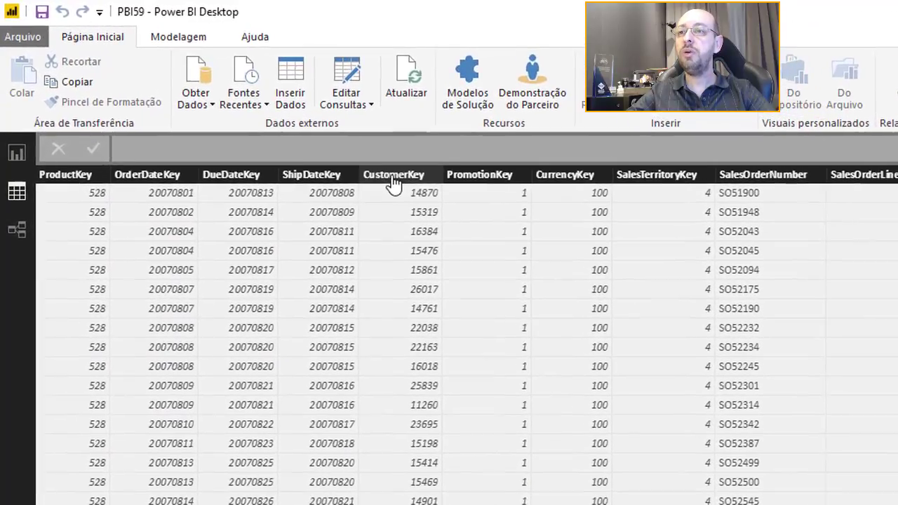
pyautogui.click(300, 134)
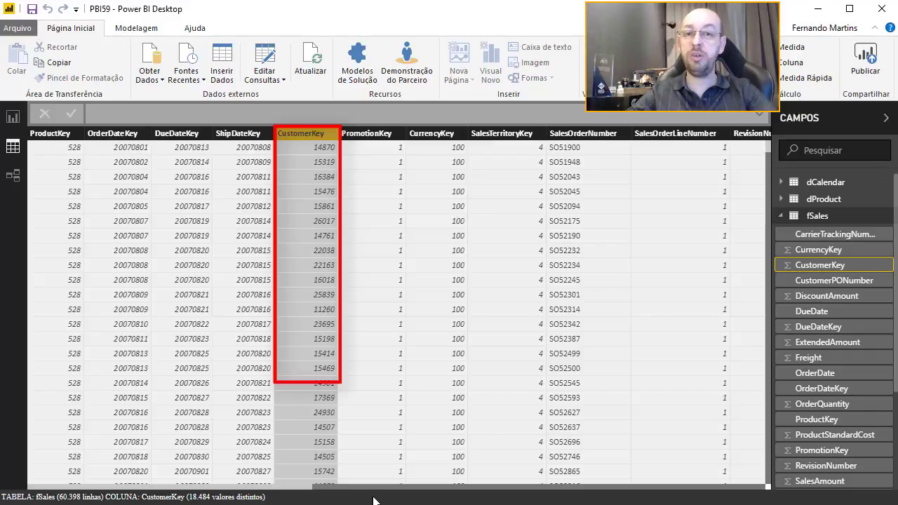
# Add a matrix visual to the report page and size it to fill the left area below the logo
pyautogui.click(12, 117)
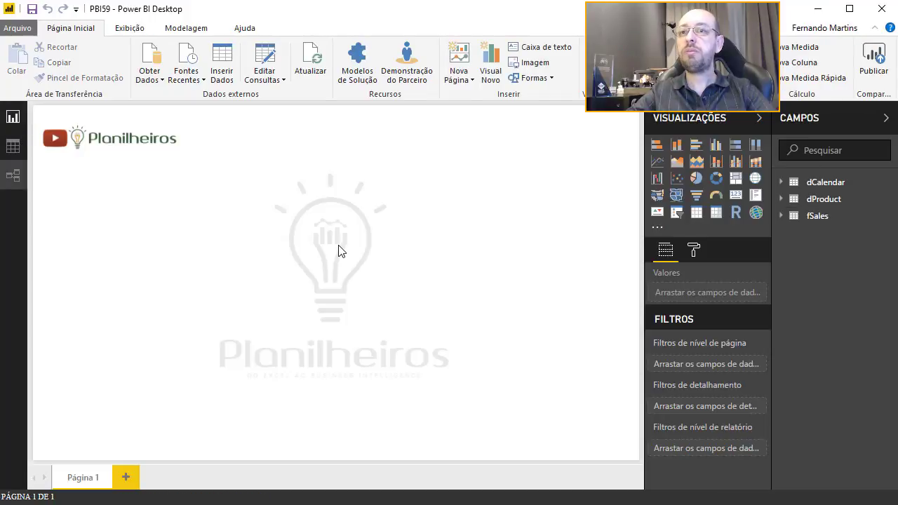
pyautogui.click(716, 213)
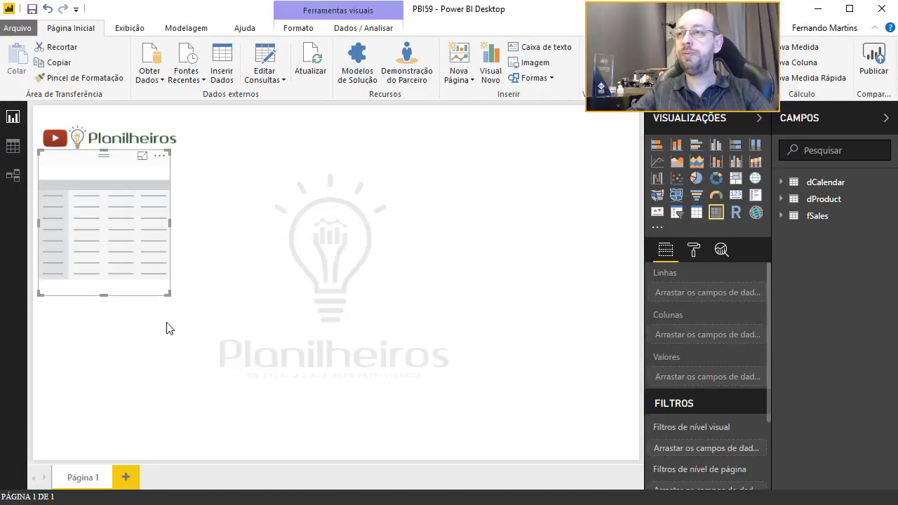
pyautogui.moveTo(170, 296); pyautogui.dragTo(303, 487)
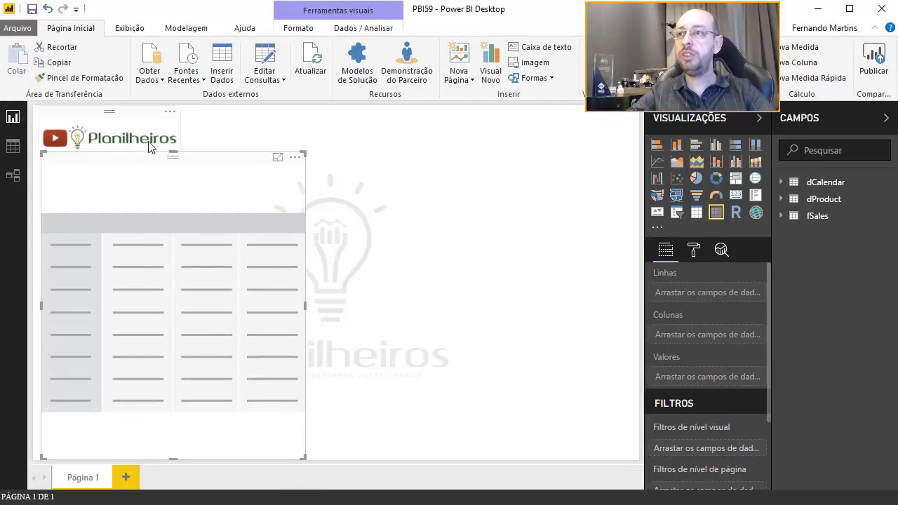
pyautogui.moveTo(173, 156); pyautogui.dragTo(170, 164)
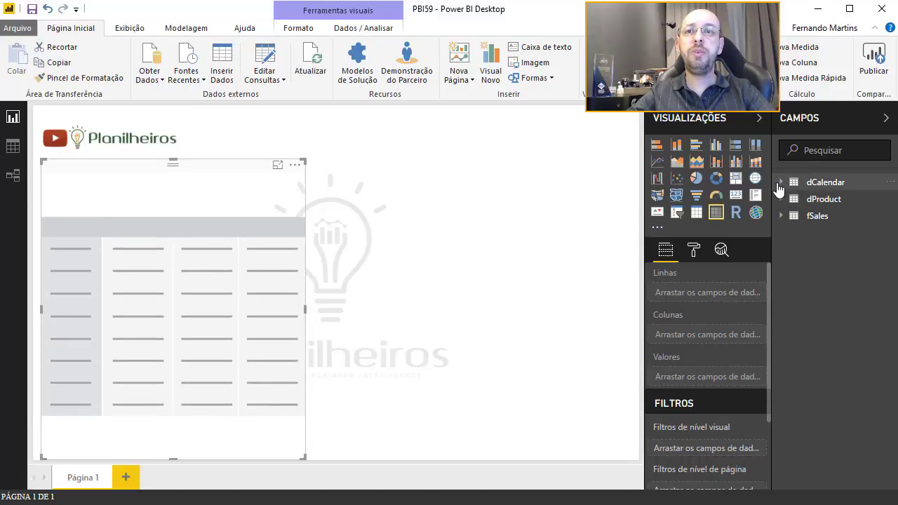
# Put CalendarYear and EnglishMonthName in the matrix rows and expand all years to show months
pyautogui.click(793, 183)
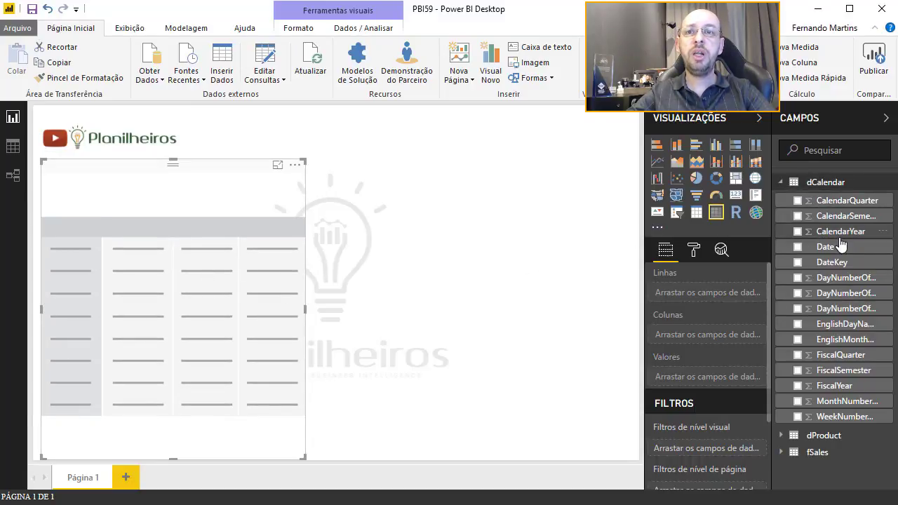
pyautogui.moveTo(841, 236)
pyautogui.mouseDown()
pyautogui.moveTo(678, 303)
pyautogui.moveTo(720, 306)
pyautogui.mouseUp()
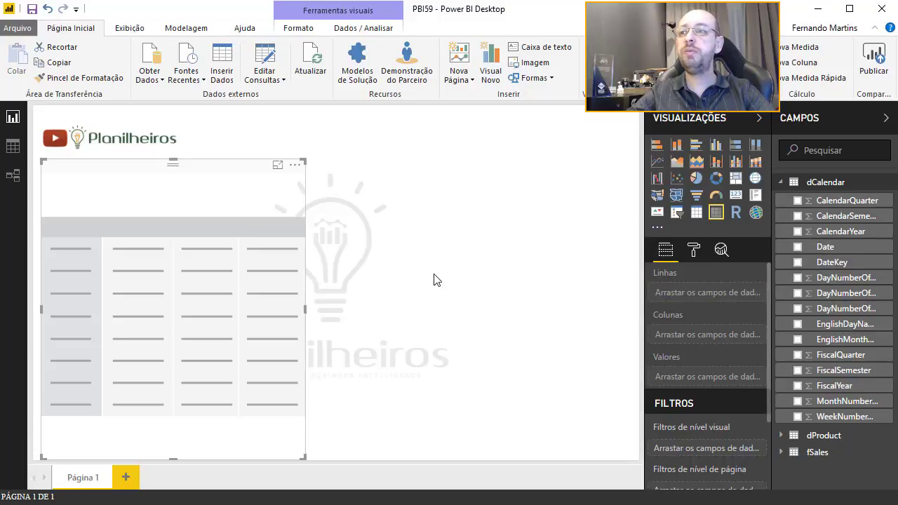
pyautogui.moveTo(841, 231); pyautogui.dragTo(709, 303)
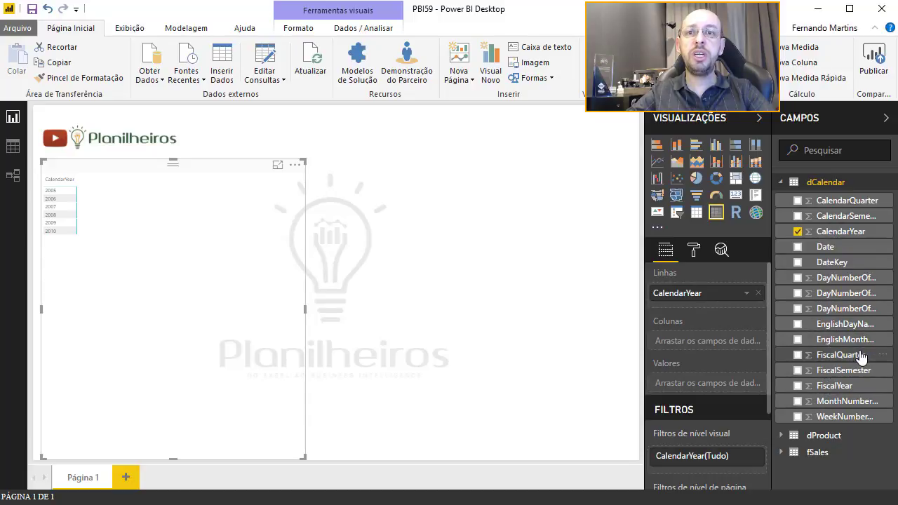
pyautogui.moveTo(846, 343); pyautogui.dragTo(723, 310)
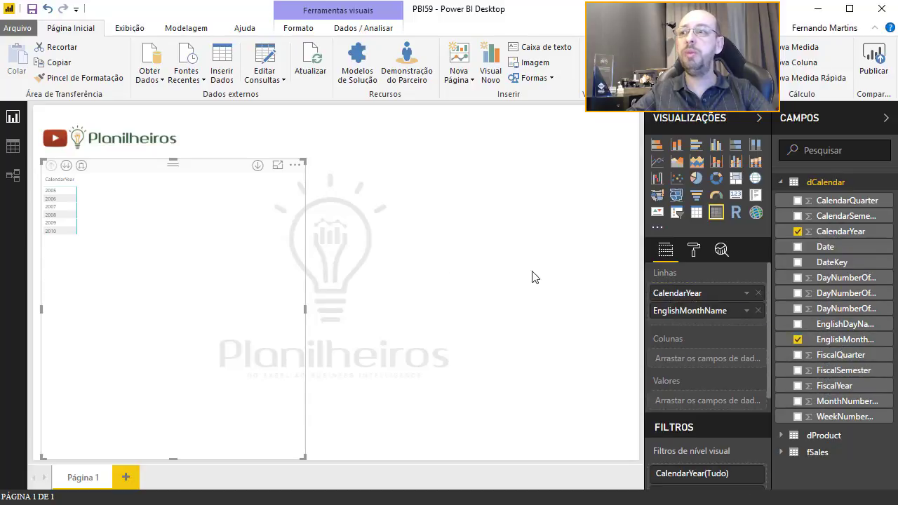
pyautogui.click(82, 166)
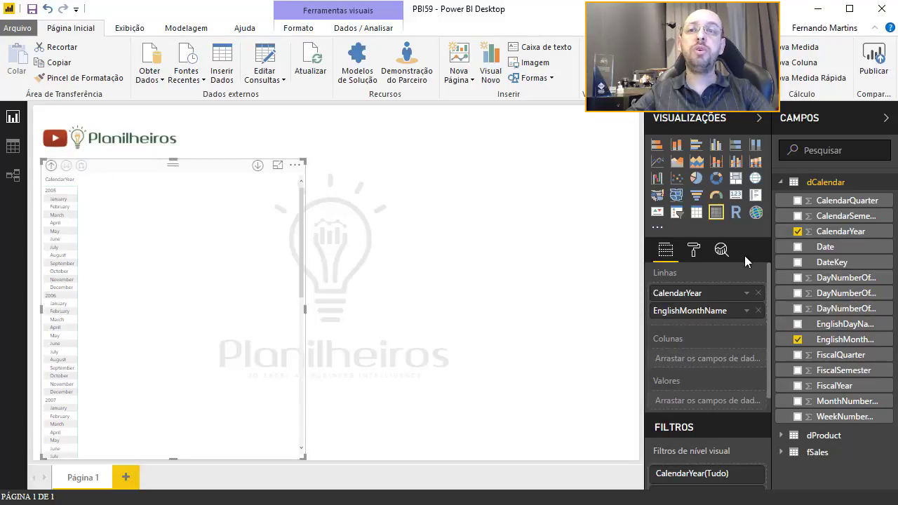
# Set the matrix grid text size to 21
pyautogui.click(691, 251)
pyautogui.scroll(-2, 707, 402)
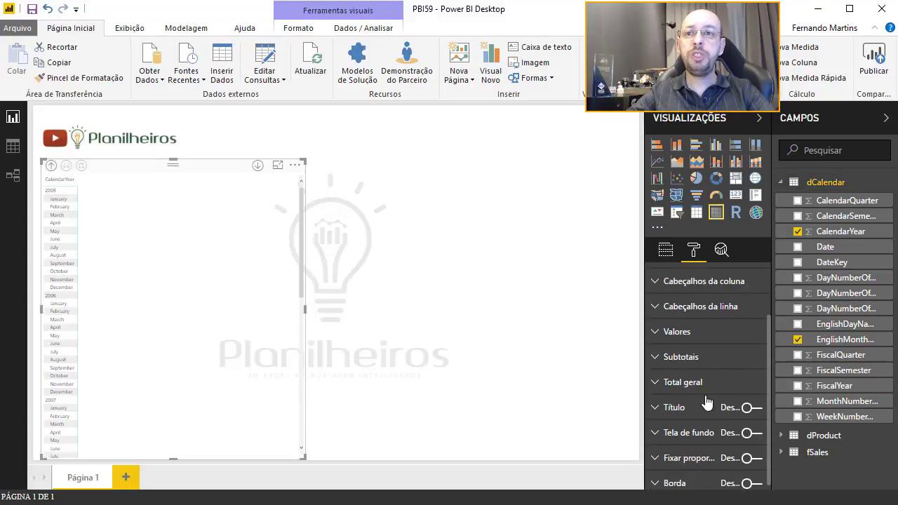
pyautogui.scroll(2, 672, 324)
pyautogui.click(674, 330)
pyautogui.scroll(-2, 692, 393)
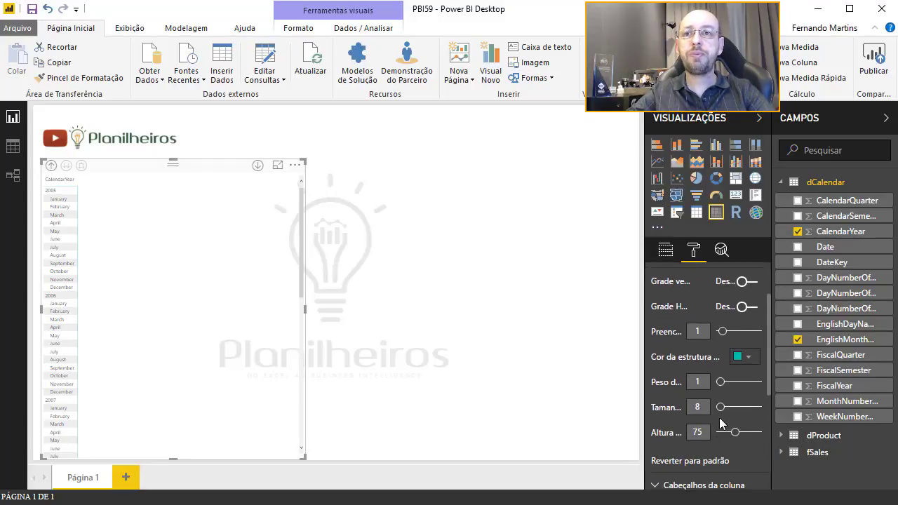
pyautogui.moveTo(725, 407); pyautogui.dragTo(736, 407)
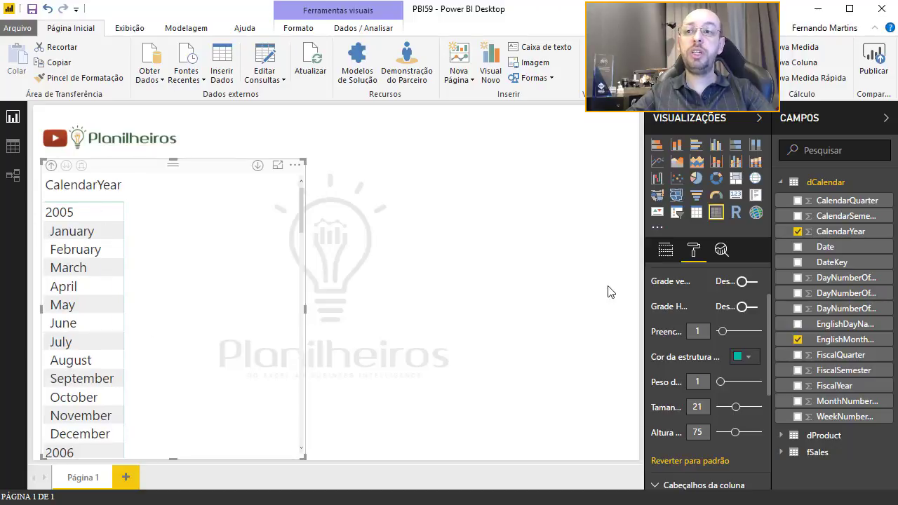
pyautogui.click(441, 283)
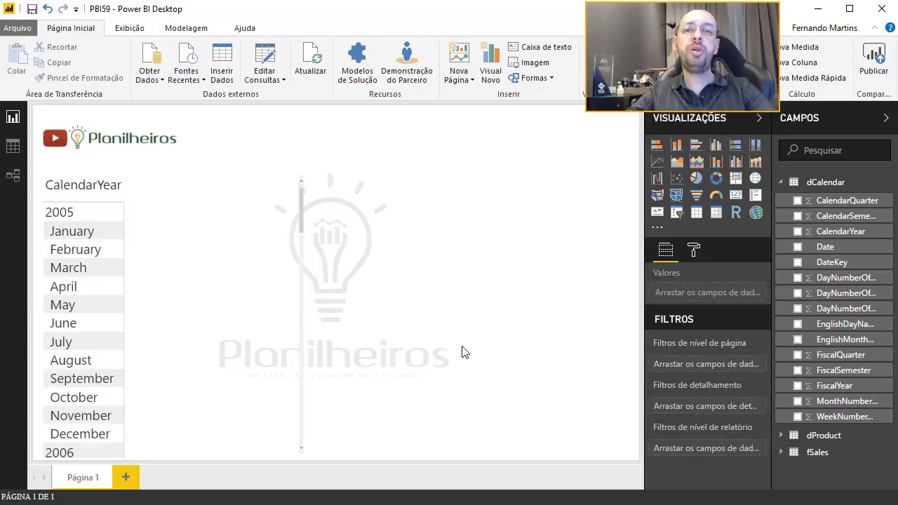
# Start a new measure in the fSales table
pyautogui.click(781, 182)
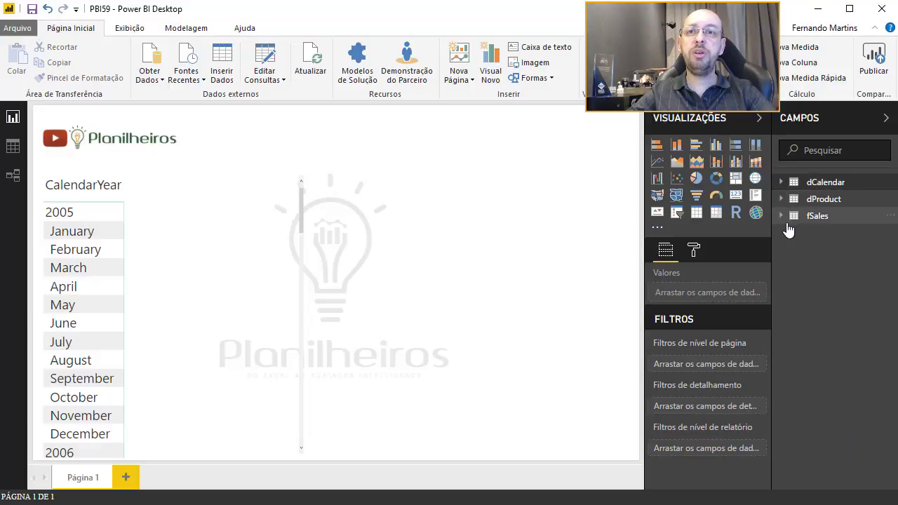
pyautogui.click(782, 218)
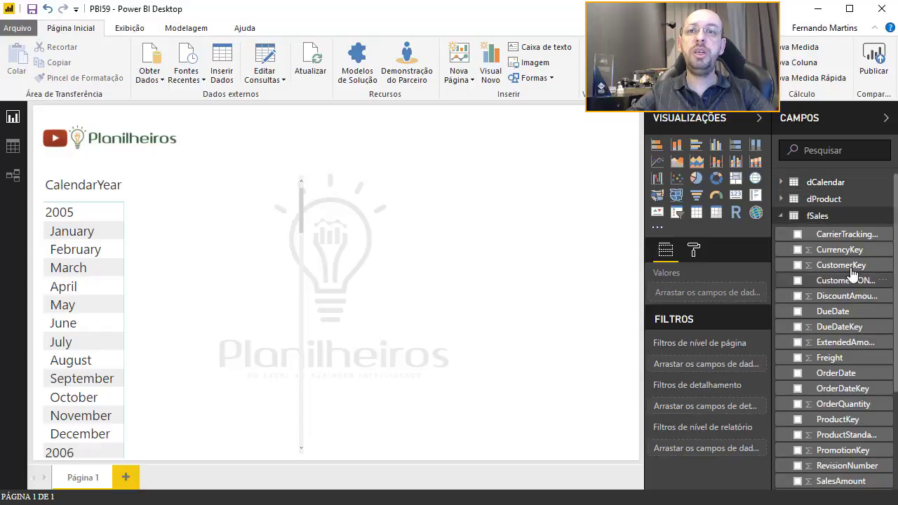
pyautogui.click(234, 275)
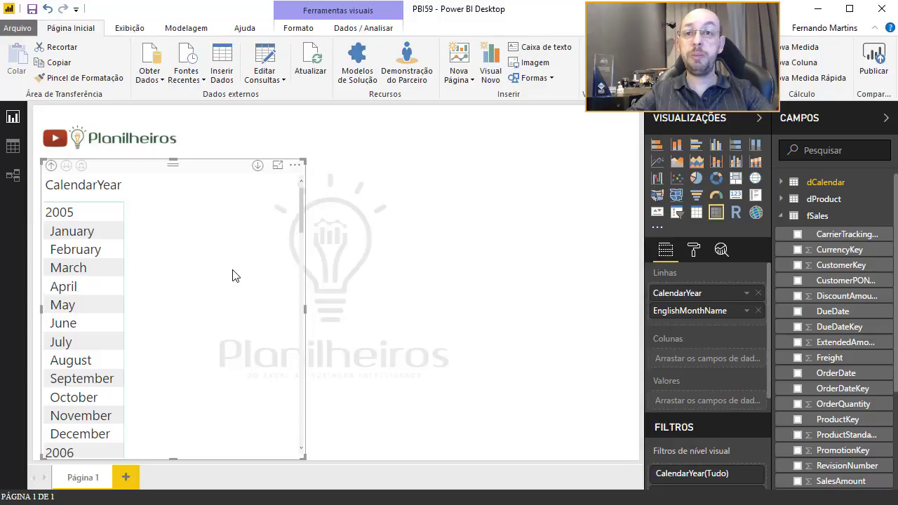
pyautogui.rightClick(822, 216)
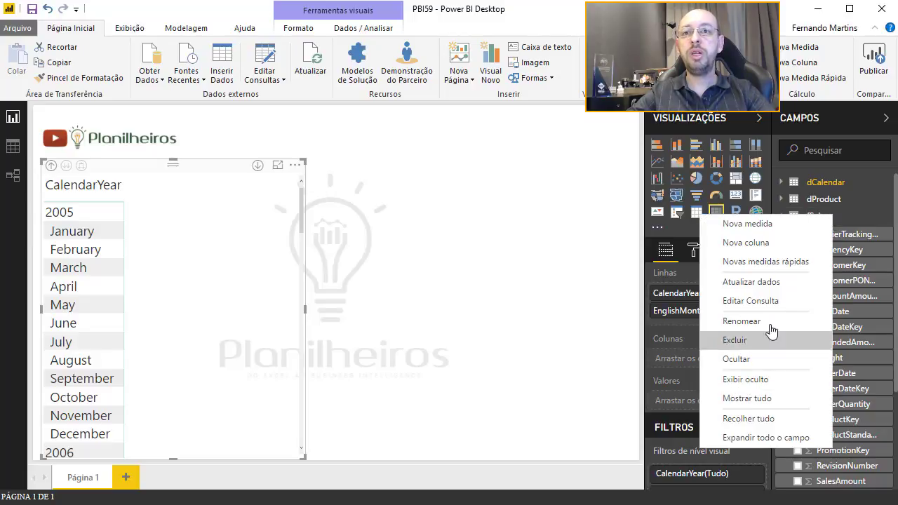
pyautogui.click(747, 223)
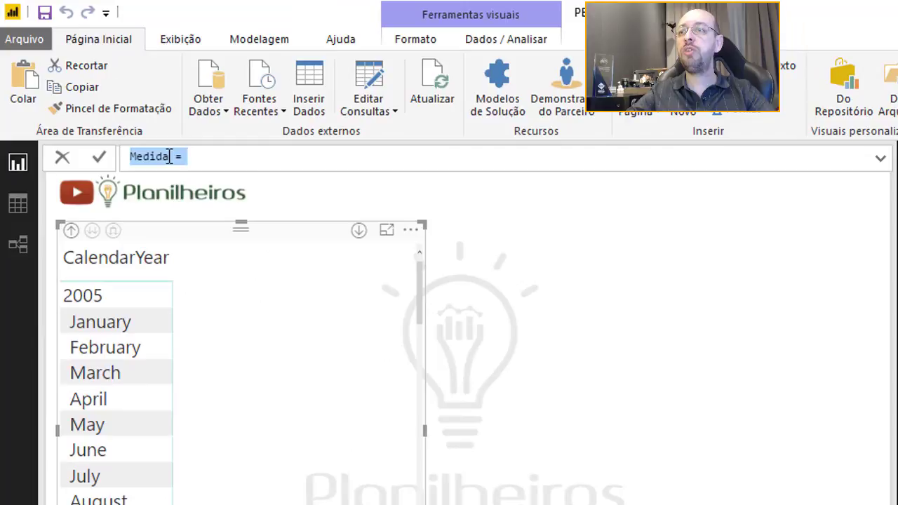
# Define the measure as Clientes Únicos = DISTINCTCOUNT(fSales[CustomerKey]) and commit it
pyautogui.click(171, 155)
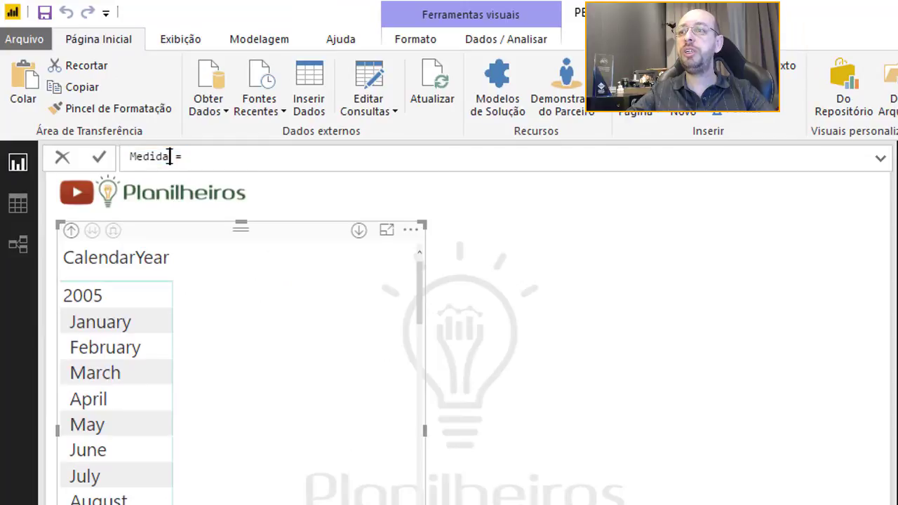
pyautogui.doubleClick(168, 154)
pyautogui.write('Cliente')
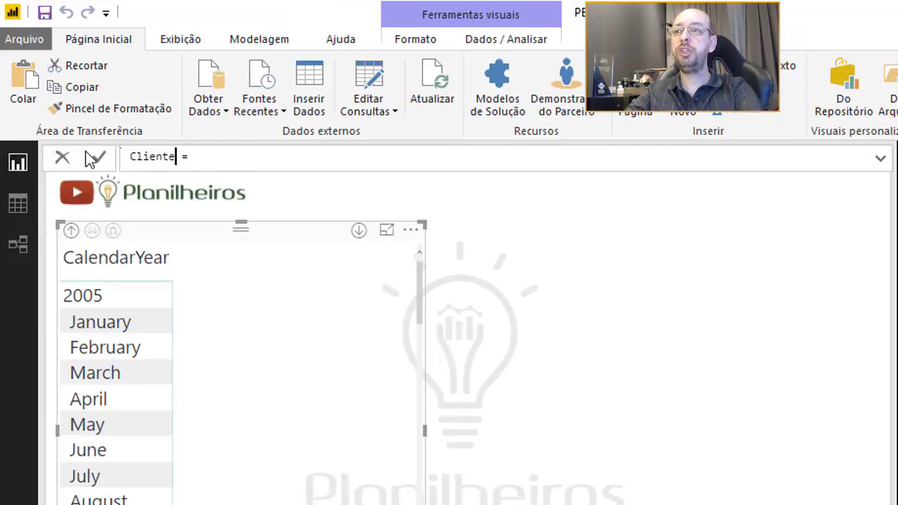
pyautogui.write('s Únicos')
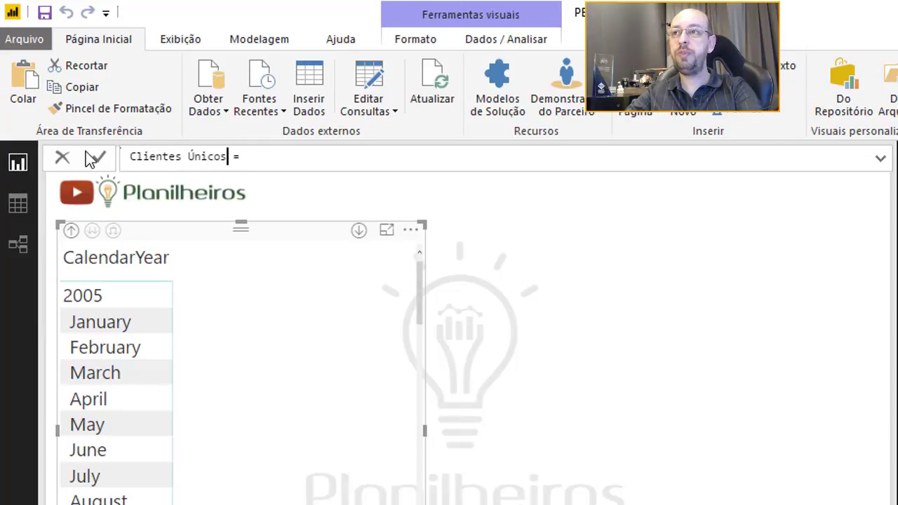
pyautogui.write('dis')
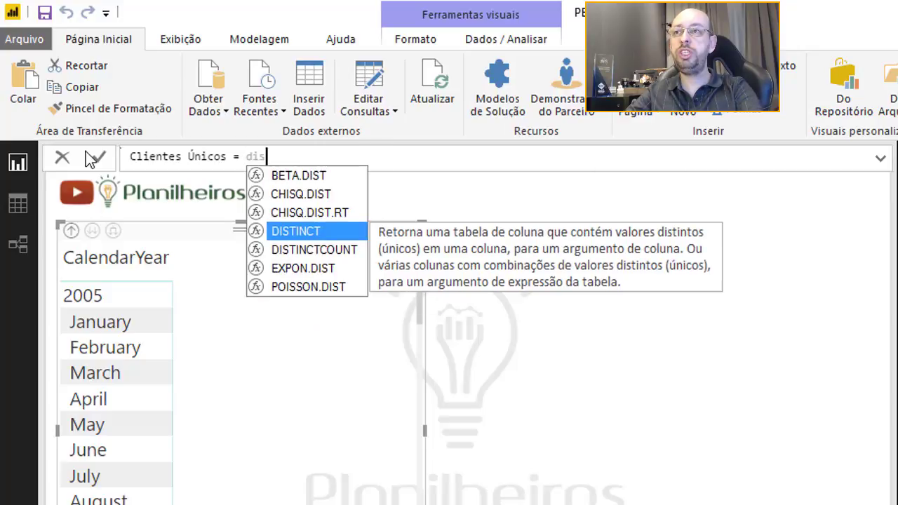
pyautogui.press('Down')
pyautogui.press('Tab')
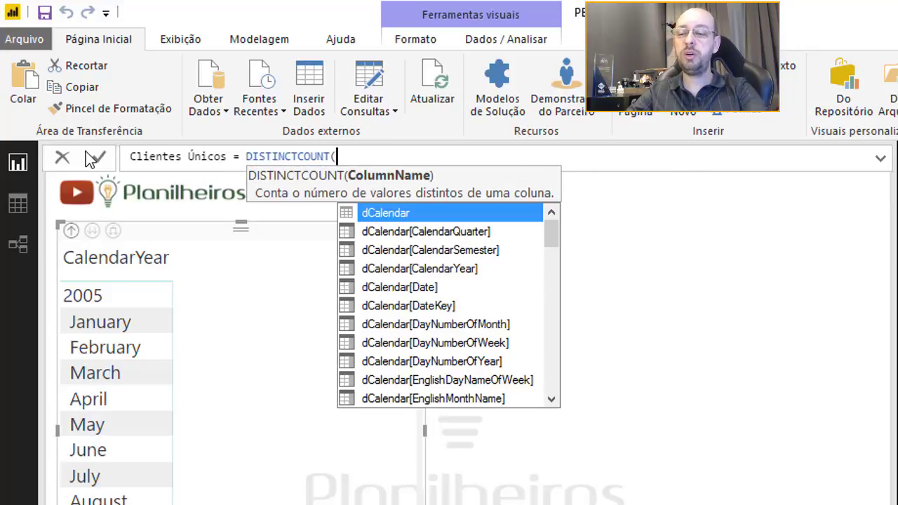
pyautogui.write('custom')
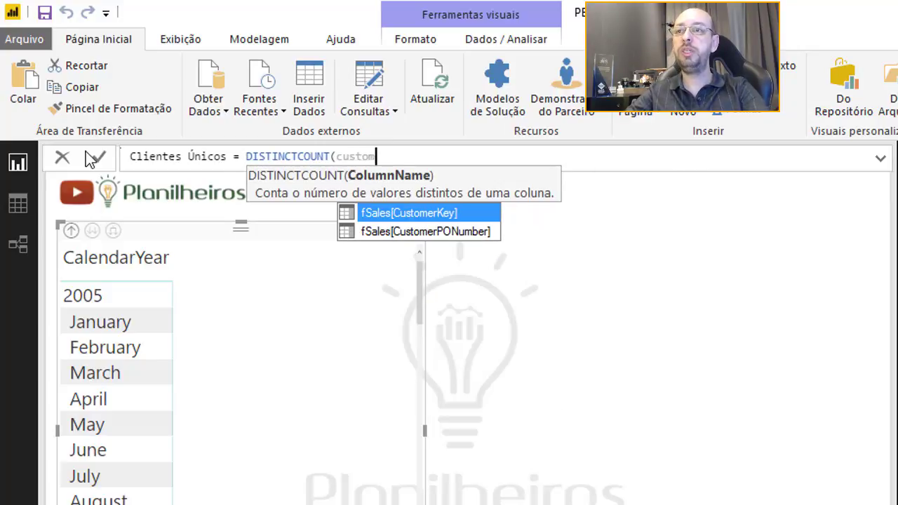
pyautogui.press('Tab')
pyautogui.press('Return')
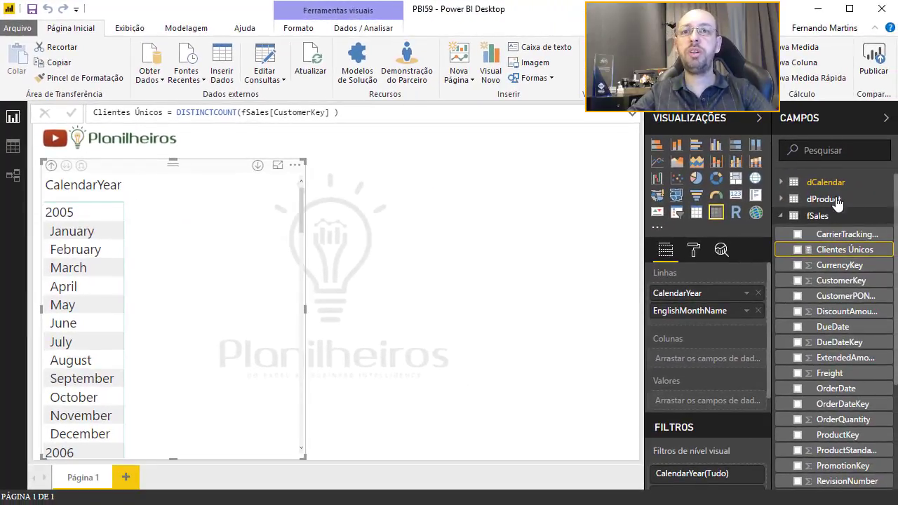
# Add Clientes Únicos to the matrix values and scroll through the yearly and monthly counts
pyautogui.click(210, 32)
pyautogui.click(318, 78)
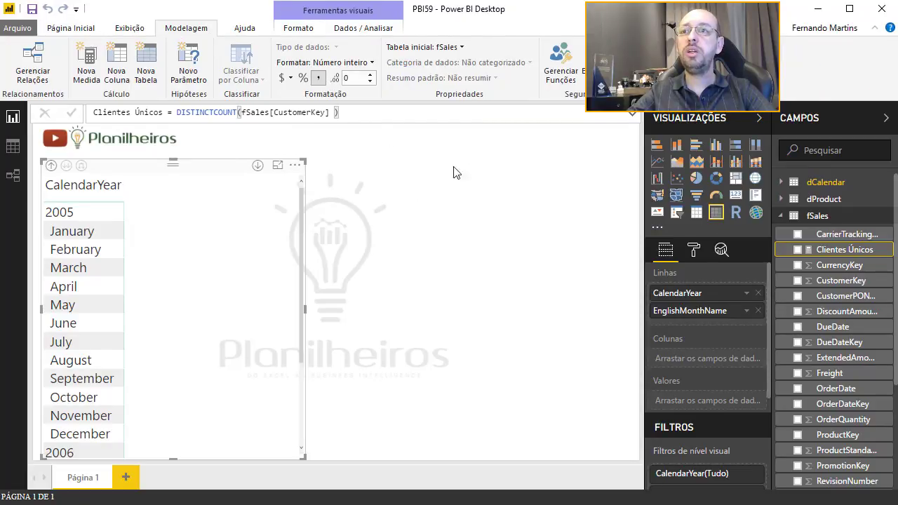
pyautogui.moveTo(845, 250)
pyautogui.mouseDown()
pyautogui.moveTo(277, 272)
pyautogui.moveTo(217, 253)
pyautogui.mouseUp()
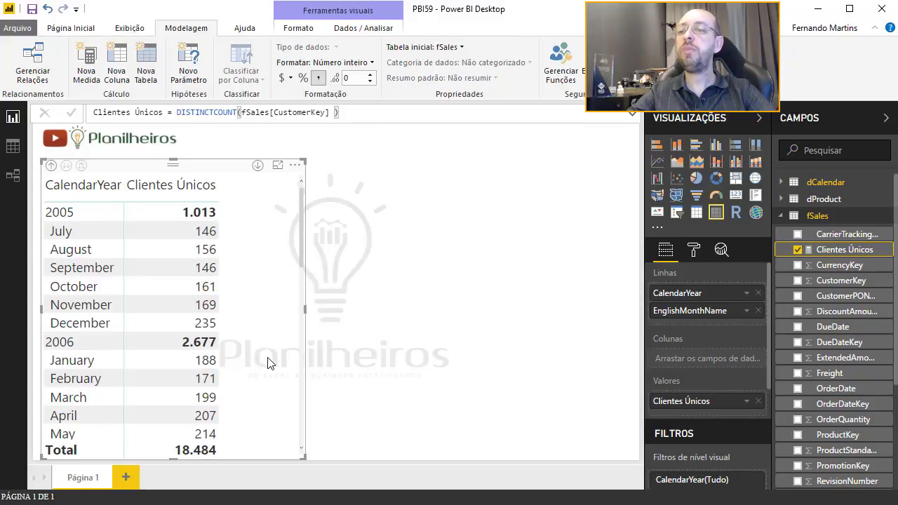
pyautogui.scroll(-1, 268, 363)
pyautogui.scroll(-1, 267, 363)
pyautogui.scroll(-1, 267, 363)
pyautogui.scroll(-1, 268, 363)
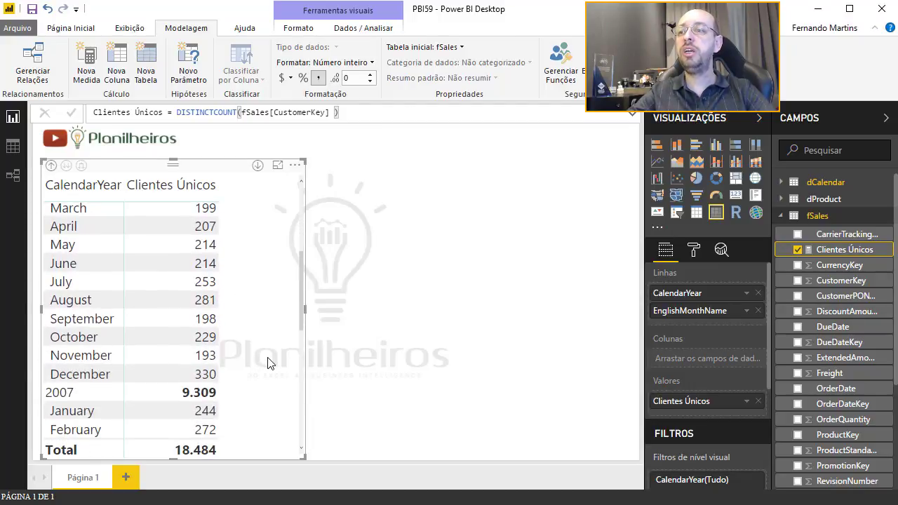
pyautogui.scroll(-1, 268, 363)
pyautogui.scroll(-2, 267, 363)
pyautogui.scroll(-3, 267, 362)
pyautogui.scroll(-1, 267, 363)
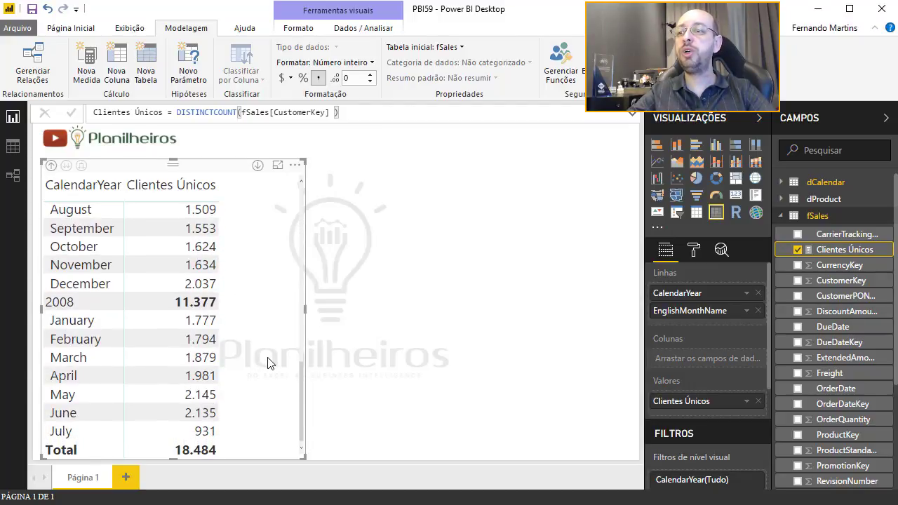
pyautogui.scroll(1, 267, 363)
pyautogui.scroll(5, 268, 362)
pyautogui.scroll(3, 268, 363)
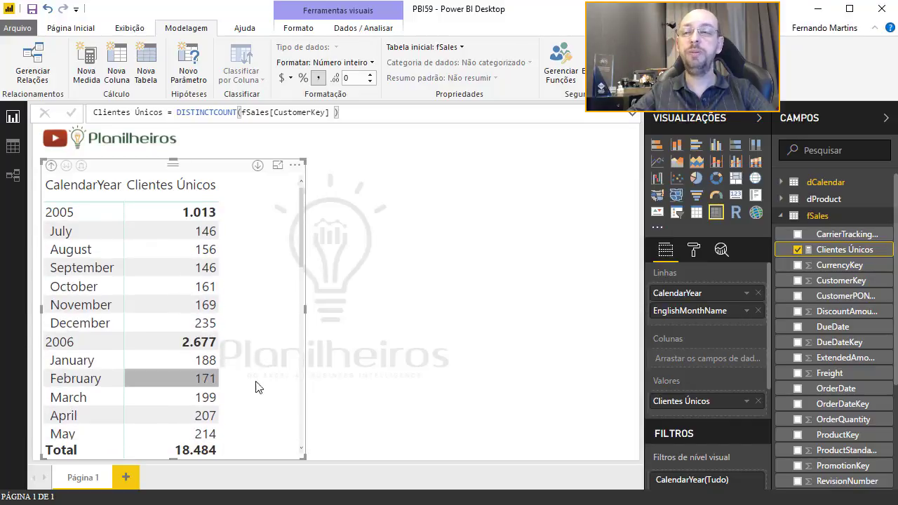
# Widen the matrix visual so the Clientes Únicos column fits
pyautogui.click(337, 351)
pyautogui.click(295, 324)
pyautogui.moveTo(306, 310); pyautogui.dragTo(341, 314)
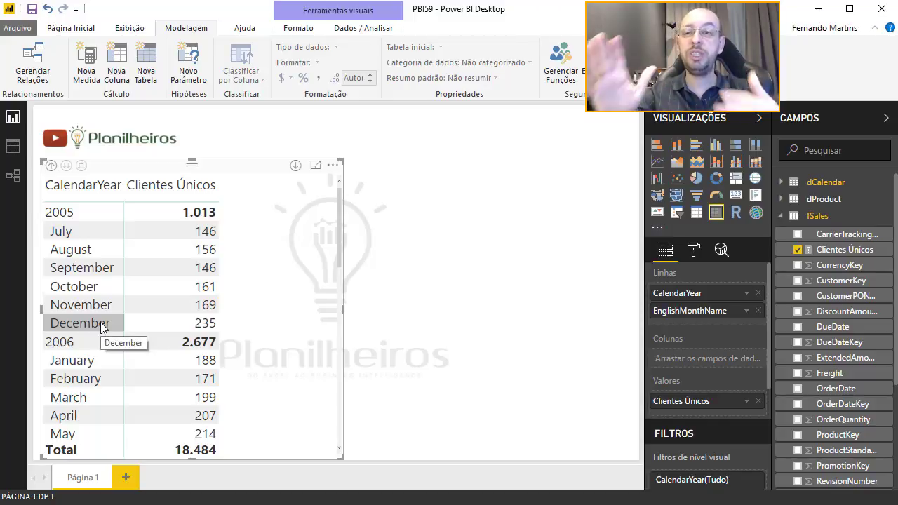
pyautogui.click(485, 260)
pyautogui.click(316, 284)
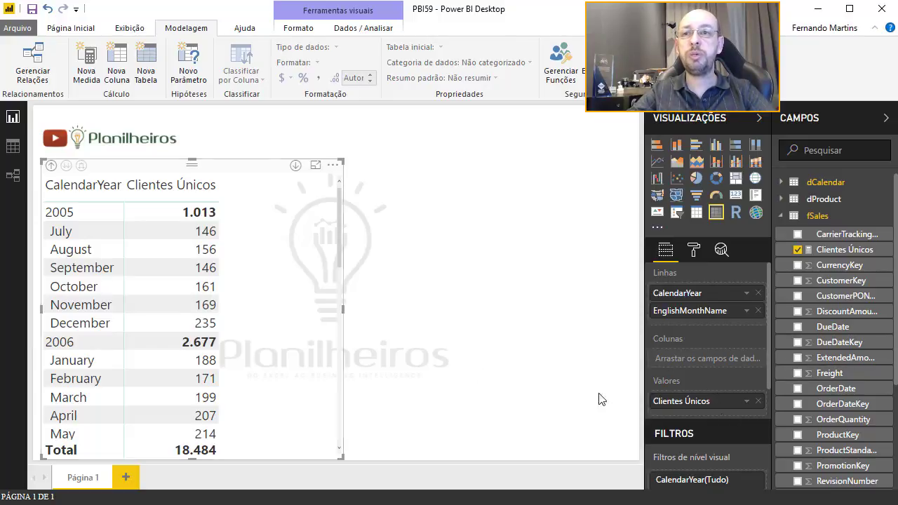
# Check the preview features in Options for Medidas rápidas, closing without changes
pyautogui.click(747, 403)
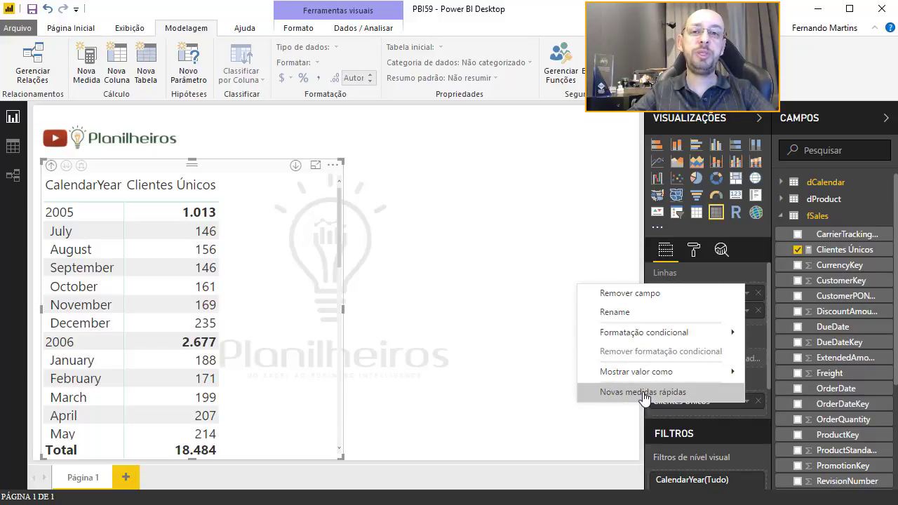
pyautogui.click(449, 302)
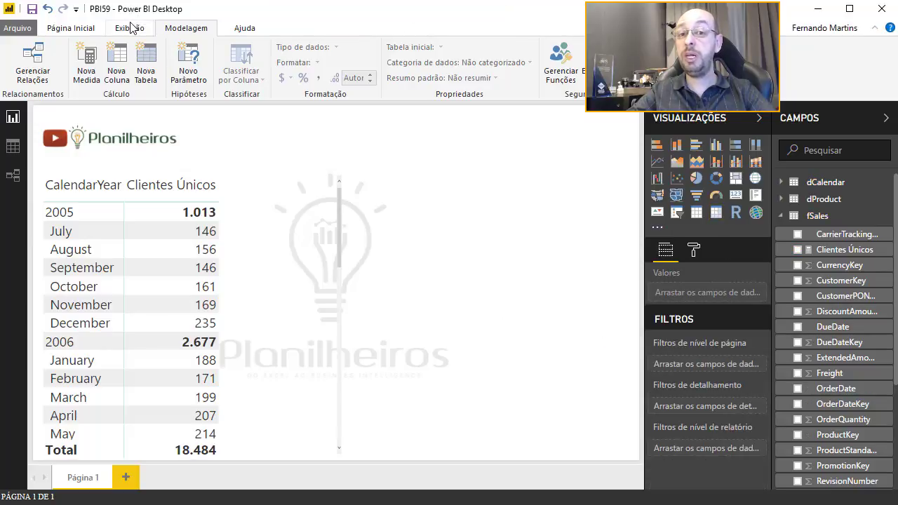
pyautogui.click(18, 28)
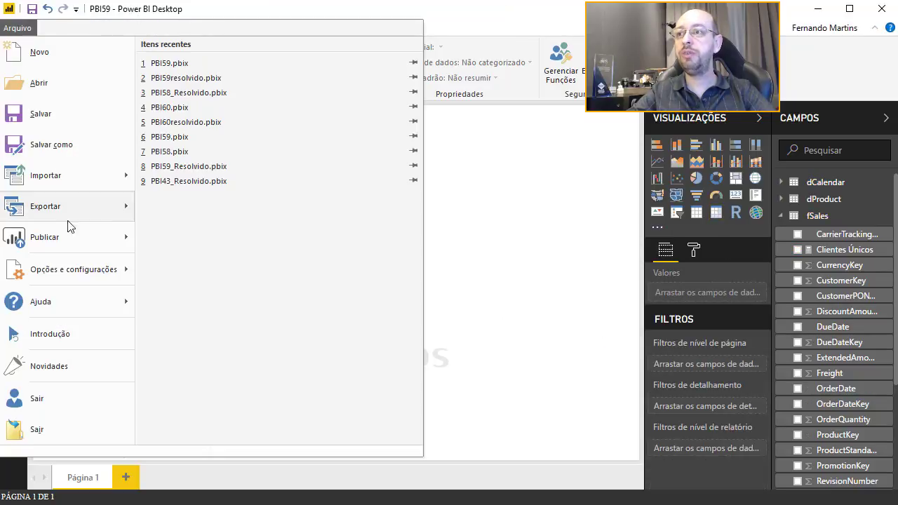
pyautogui.click(83, 274)
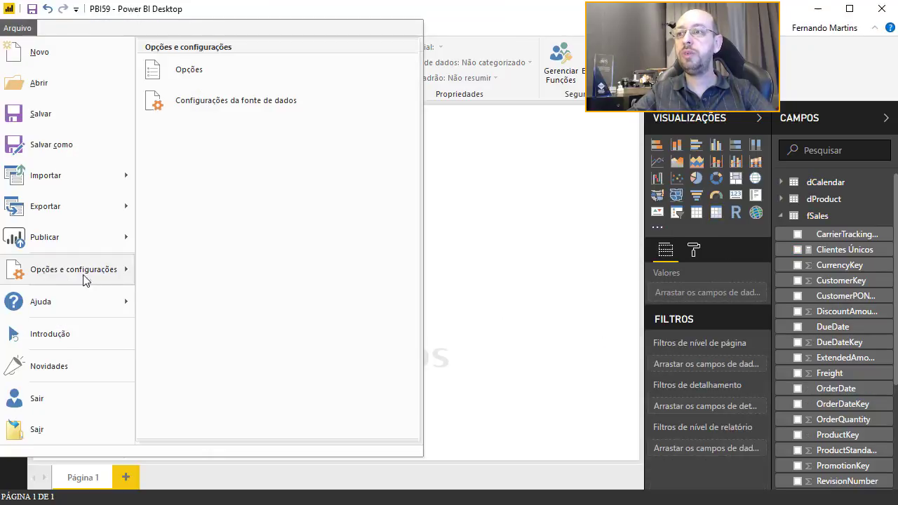
pyautogui.click(204, 71)
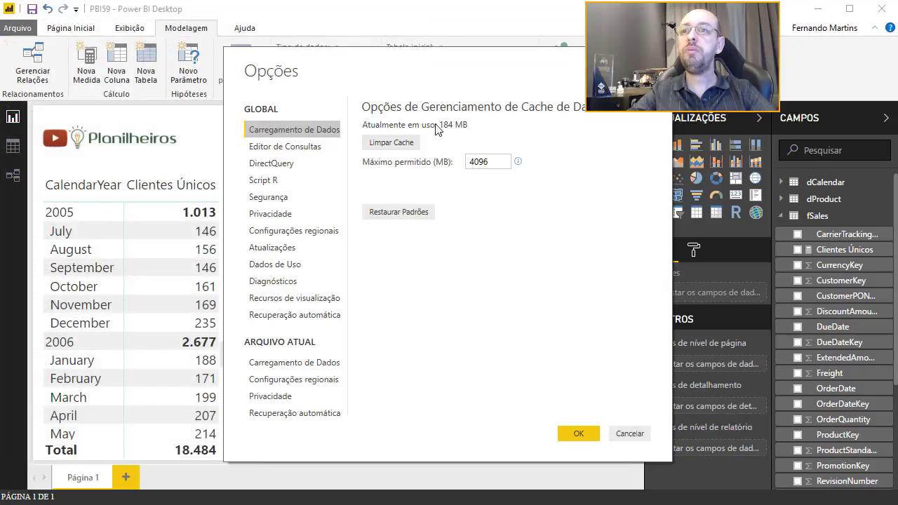
pyautogui.click(294, 302)
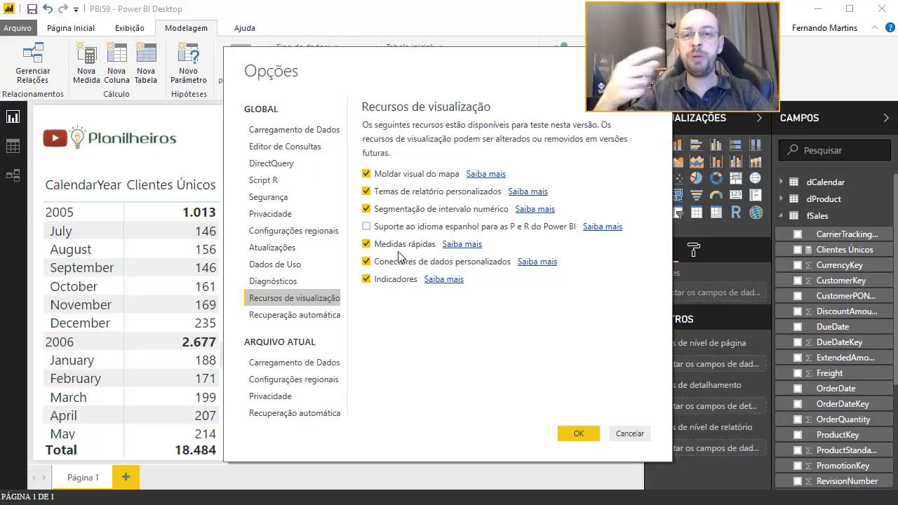
pyautogui.click(634, 434)
# Start a quick measure from Clientes Únicos and browse the list of calculations
pyautogui.click(269, 280)
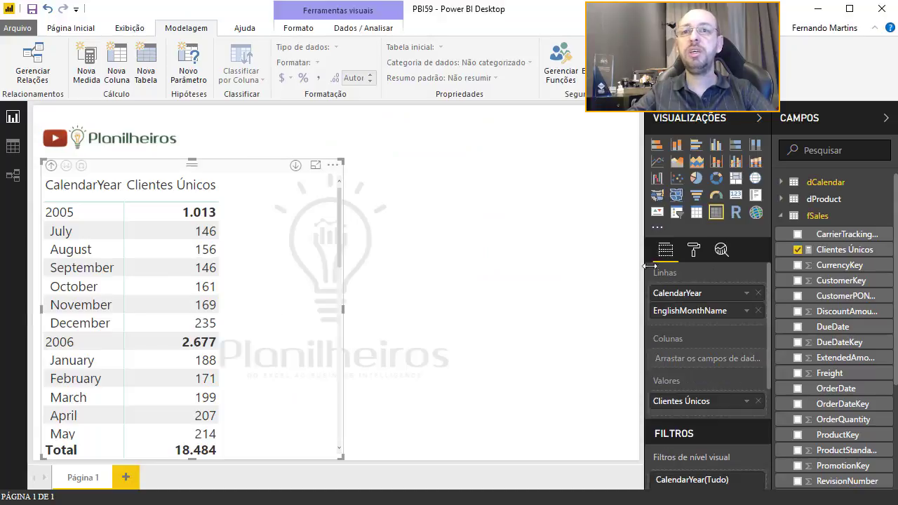
pyautogui.click(747, 403)
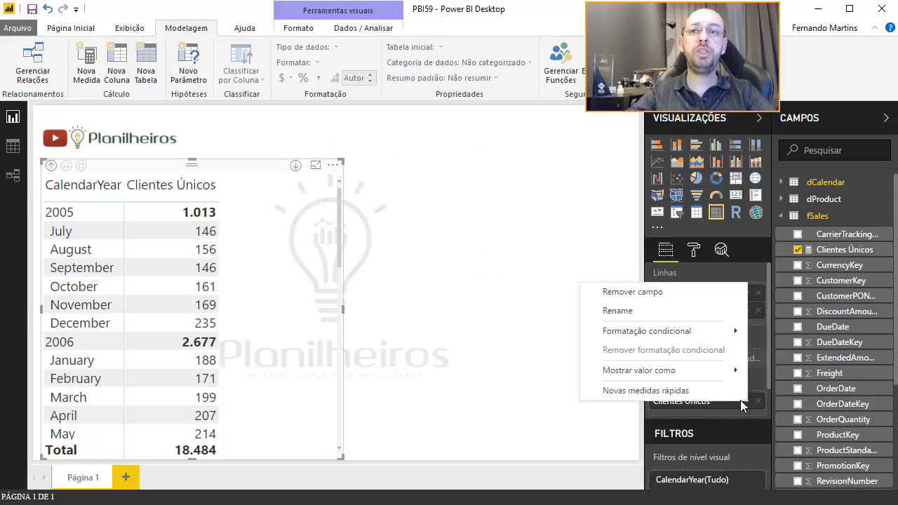
pyautogui.click(666, 390)
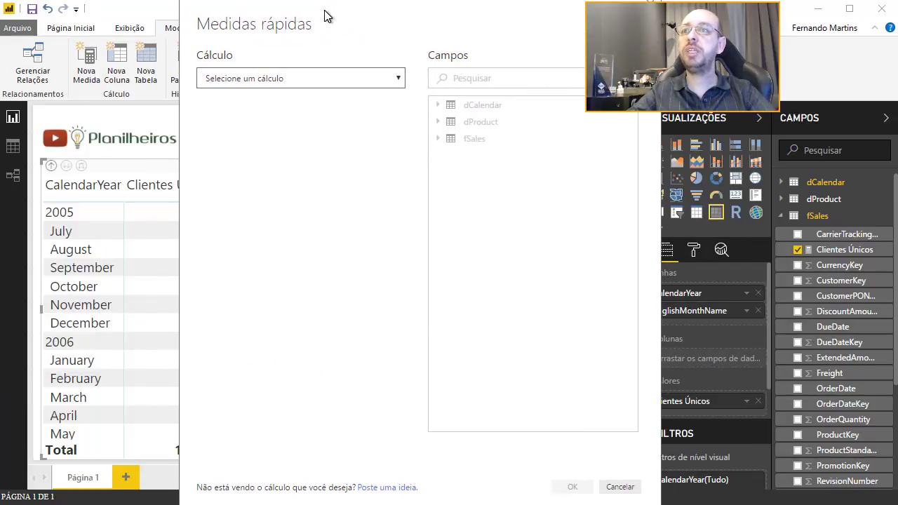
pyautogui.click(390, 88)
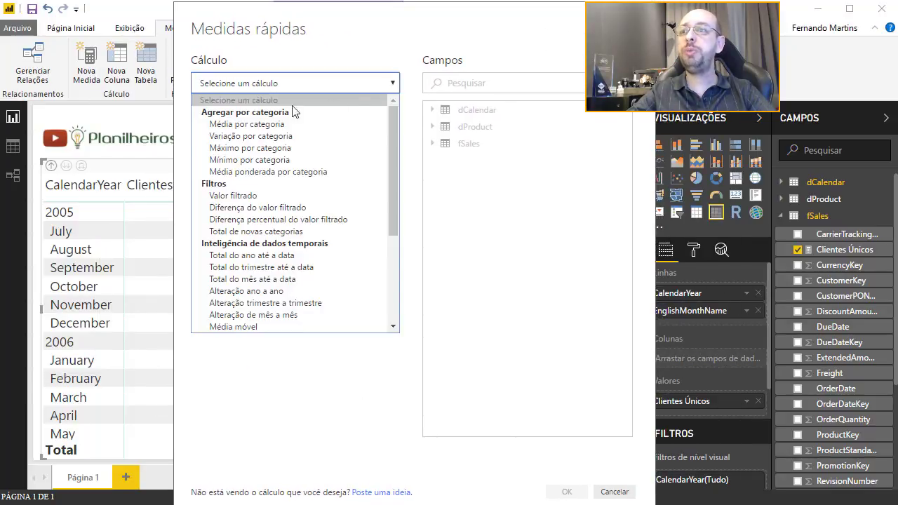
pyautogui.scroll(-5, 302, 249)
pyautogui.scroll(4, 307, 281)
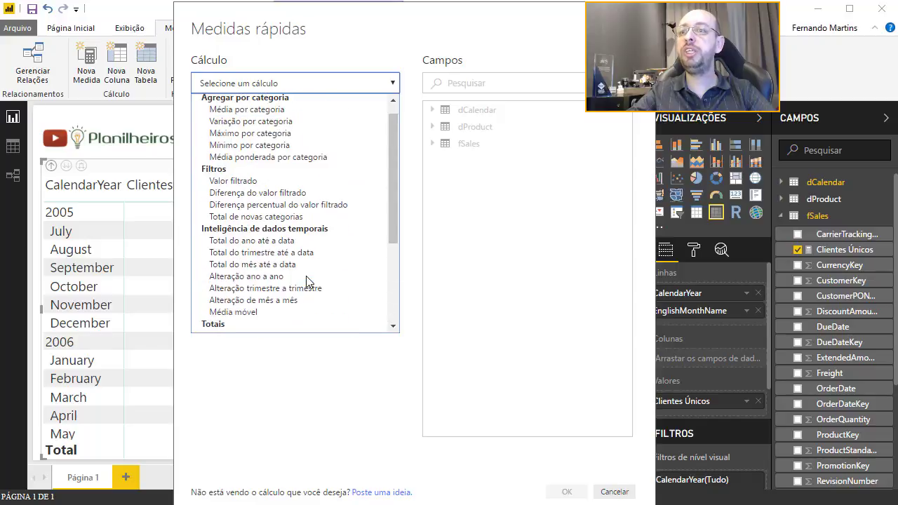
pyautogui.scroll(1, 306, 281)
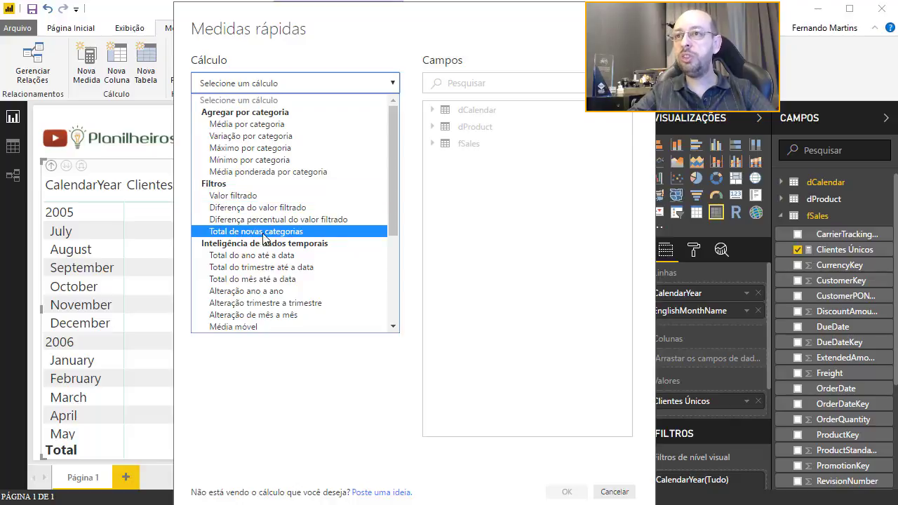
# Create a Total de novas categorias quick measure using fSales CustomerKey and dCalendar Date
pyautogui.click(293, 234)
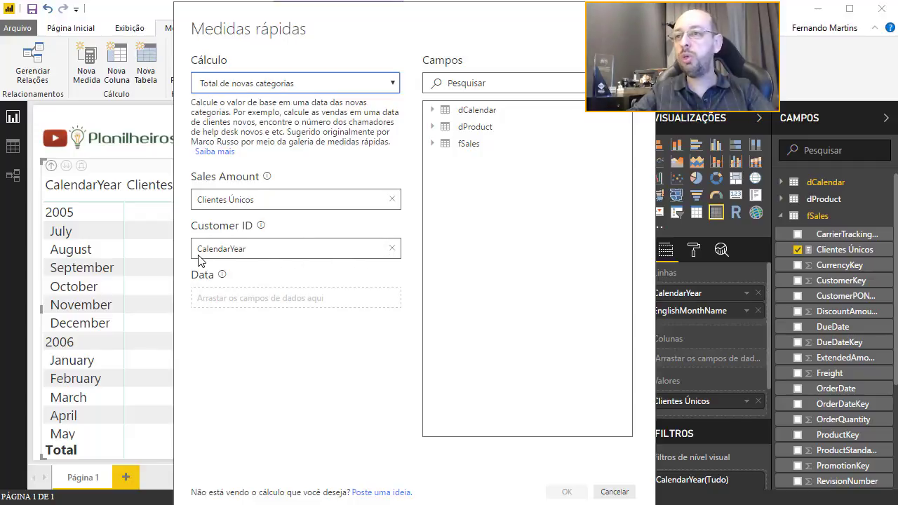
pyautogui.click(392, 249)
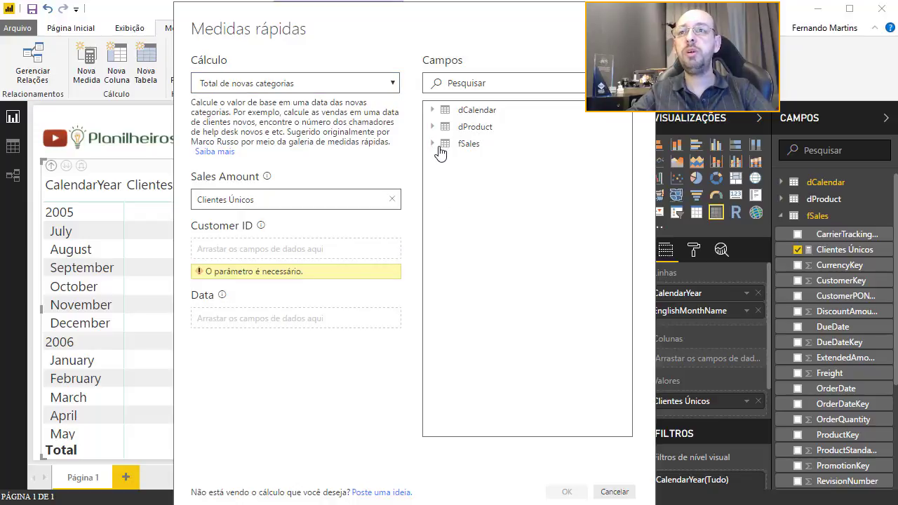
pyautogui.click(440, 147)
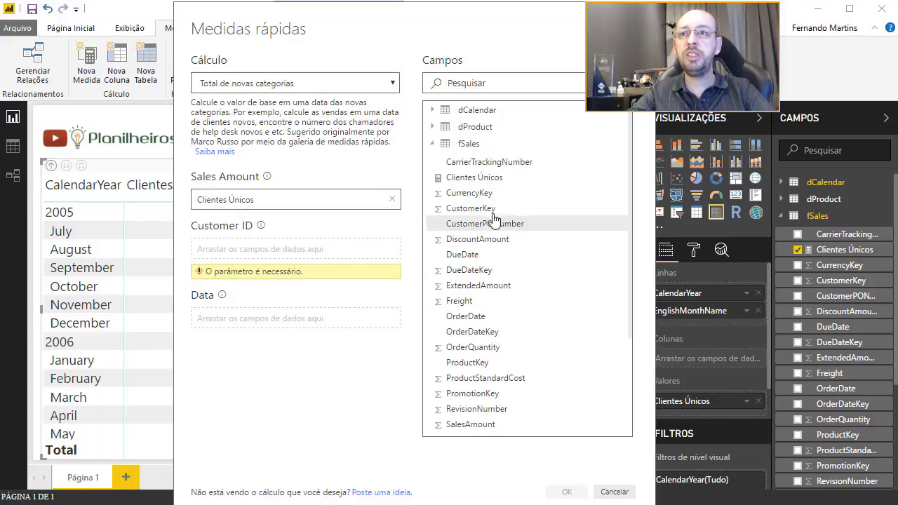
pyautogui.moveTo(470, 208)
pyautogui.mouseDown()
pyautogui.moveTo(264, 289)
pyautogui.moveTo(249, 250)
pyautogui.mouseUp()
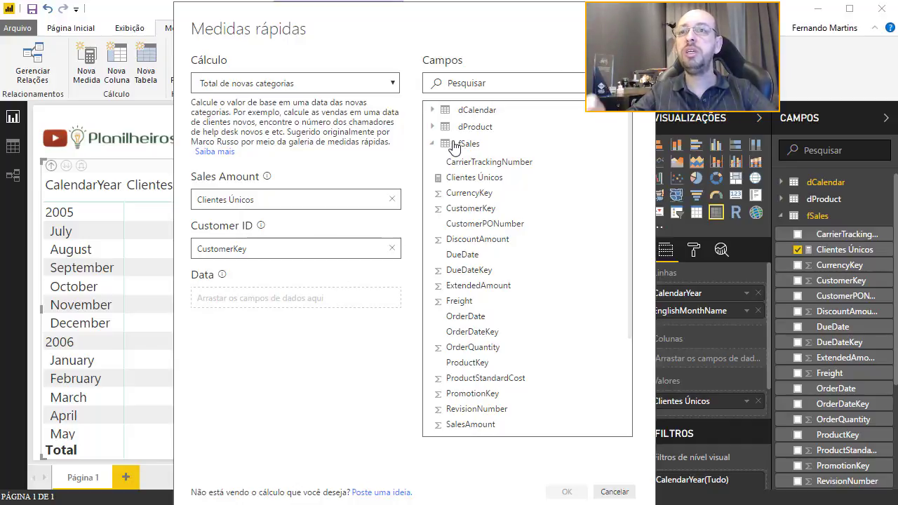
pyautogui.click(433, 143)
pyautogui.click(434, 111)
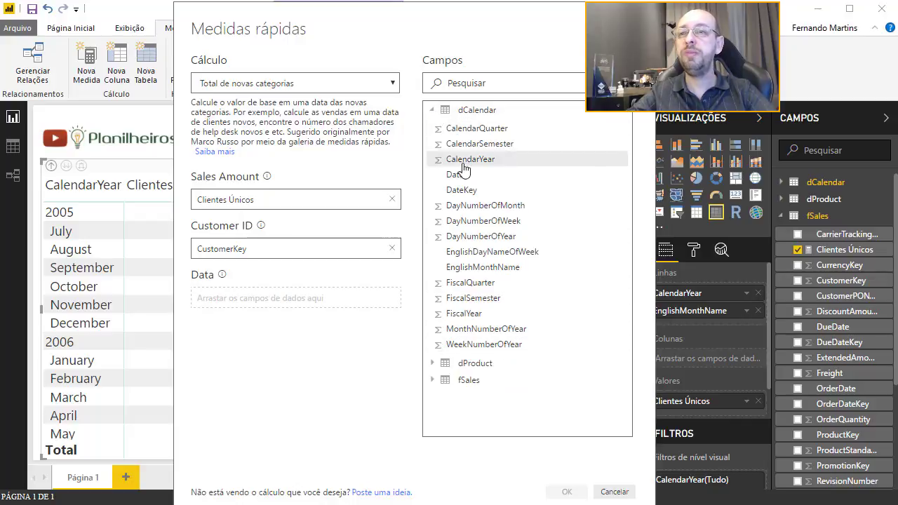
pyautogui.moveTo(457, 181); pyautogui.dragTo(226, 311)
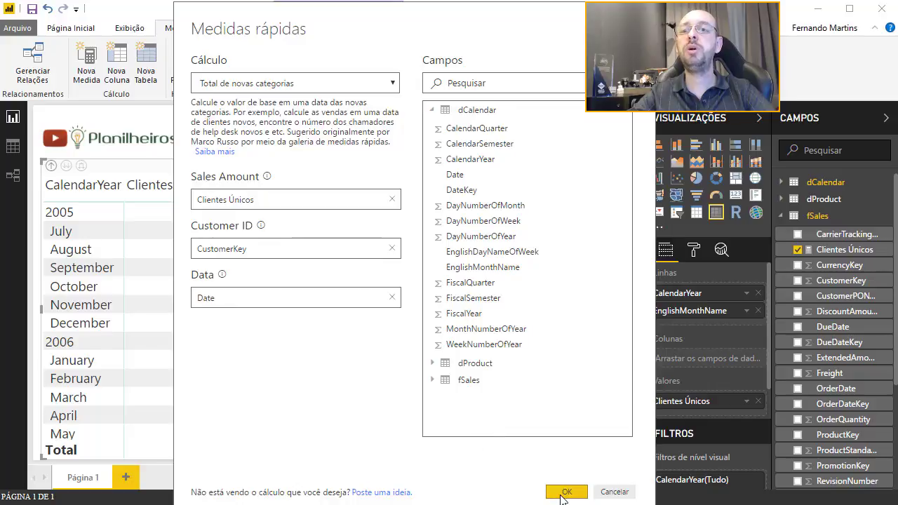
pyautogui.click(566, 493)
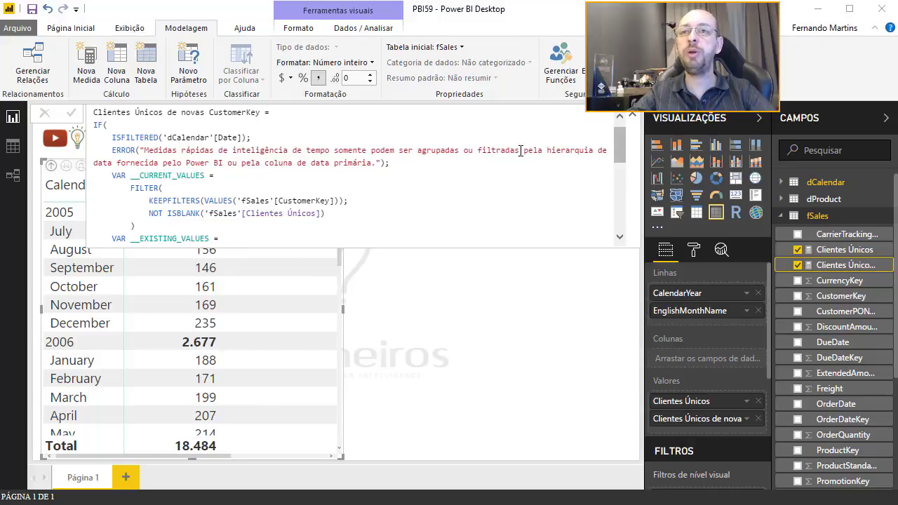
# Replace 'de novas CustomerKey' in the measure name to make it Clientes Únicos Novos
pyautogui.moveTo(619, 147); pyautogui.dragTo(618, 160)
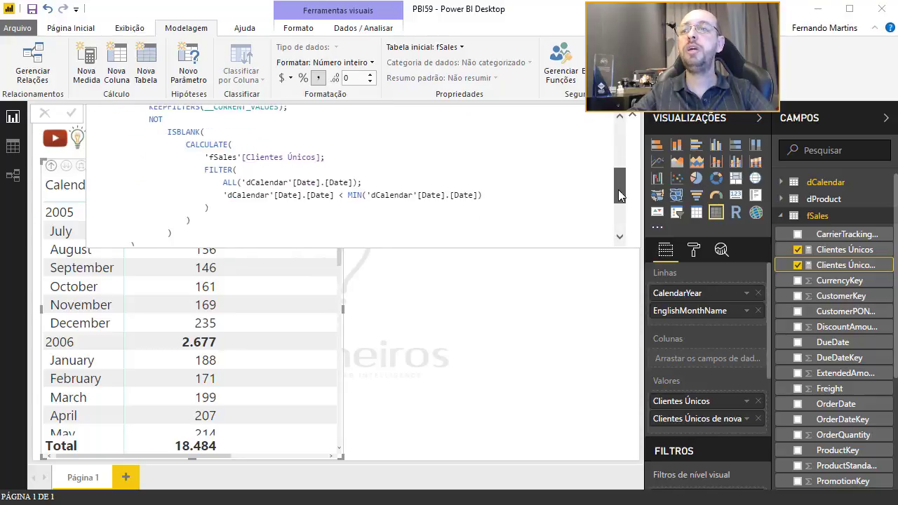
pyautogui.moveTo(614, 162); pyautogui.dragTo(619, 211)
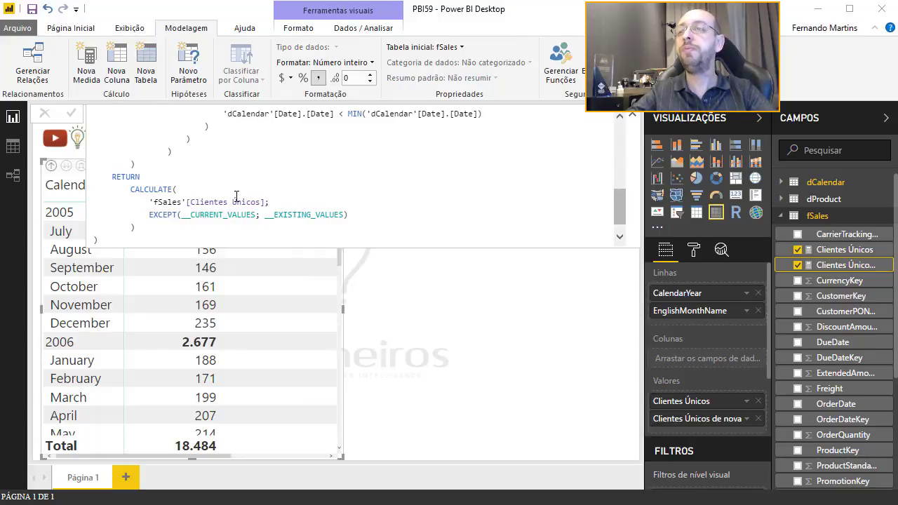
pyautogui.scroll(3, 237, 197)
pyautogui.scroll(5, 302, 237)
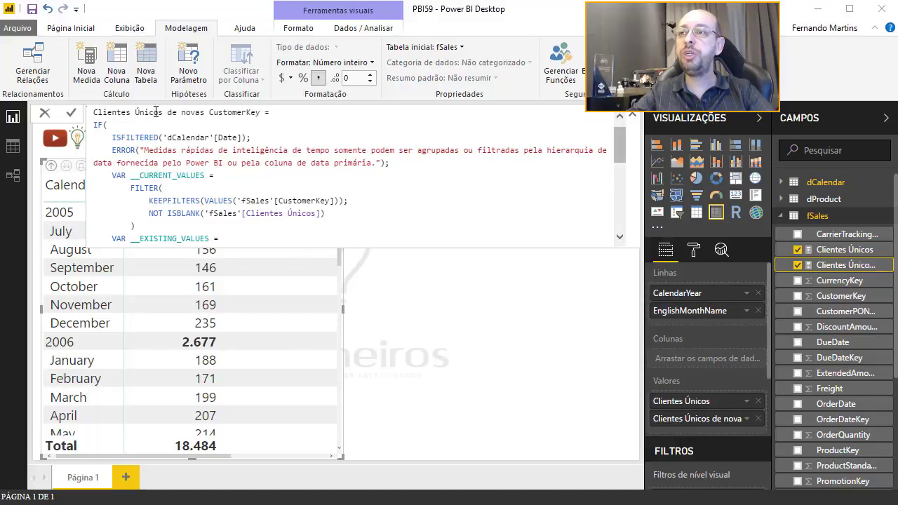
pyautogui.moveTo(167, 112); pyautogui.dragTo(265, 118)
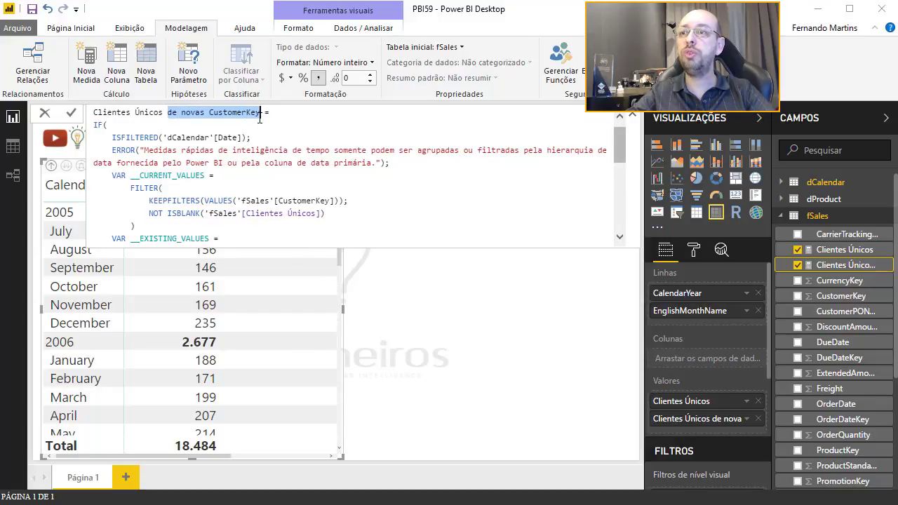
pyautogui.write('Novo')
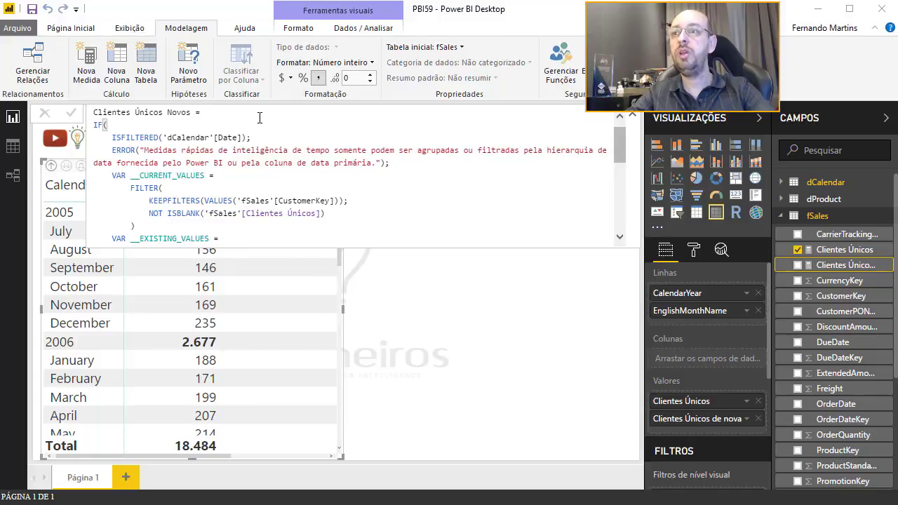
pyautogui.press('Return')
pyautogui.click(441, 305)
# Widen the matrix so the Clientes Únicos Novos column shows in full
pyautogui.click(315, 223)
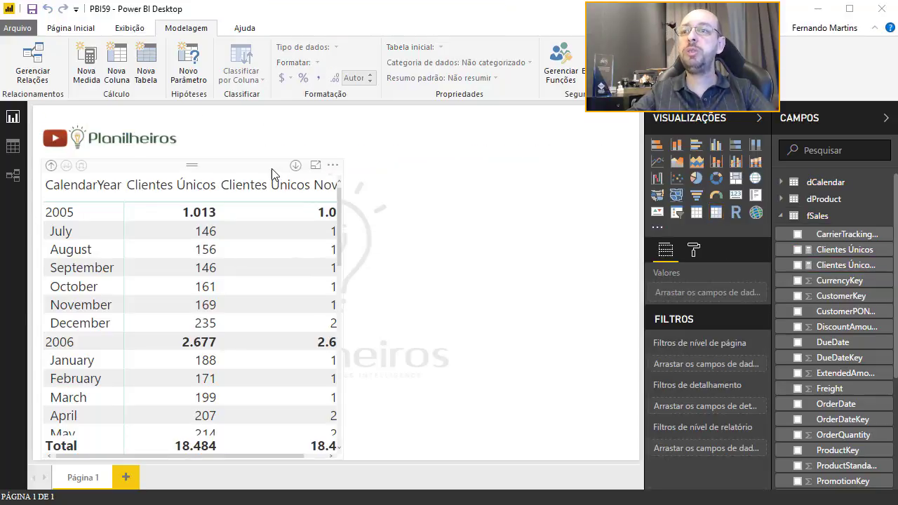
pyautogui.moveTo(344, 309); pyautogui.dragTo(589, 324)
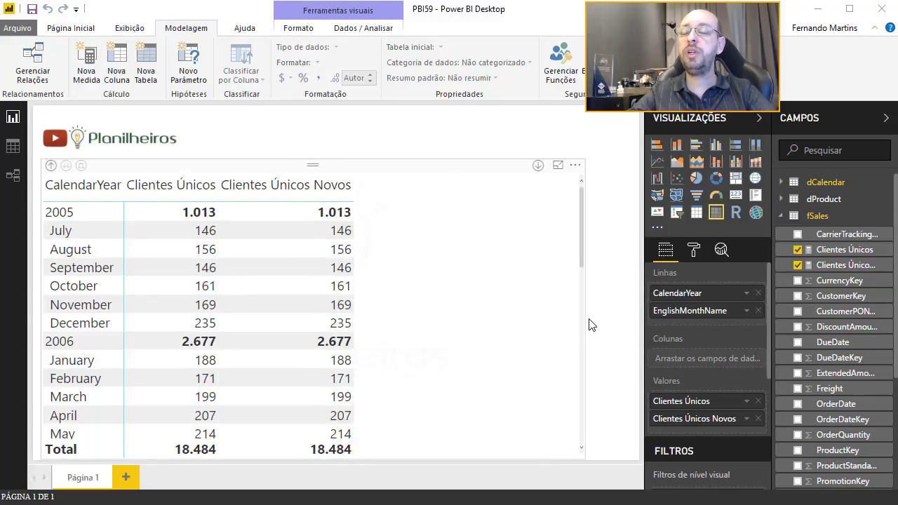
pyautogui.click(592, 325)
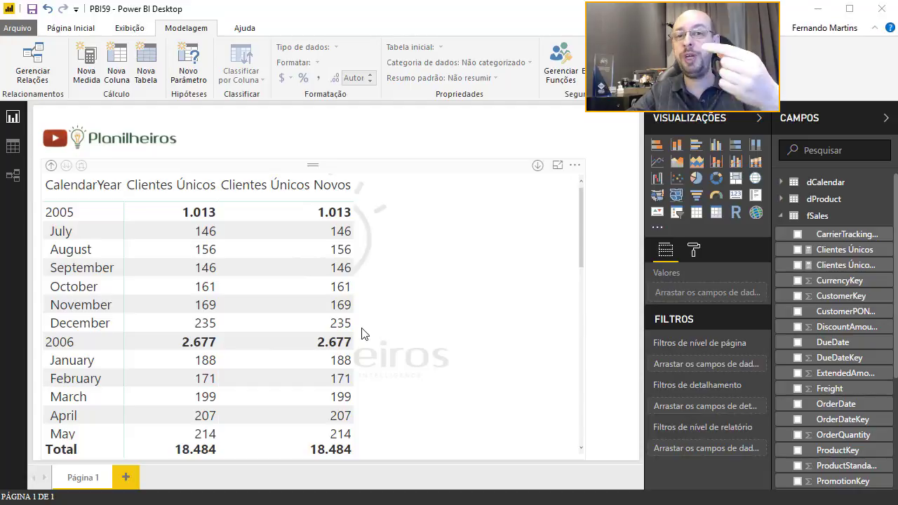
# Scroll through the monthly rows to compare Clientes Únicos Novos with Clientes Únicos
pyautogui.scroll(-2, 356, 332)
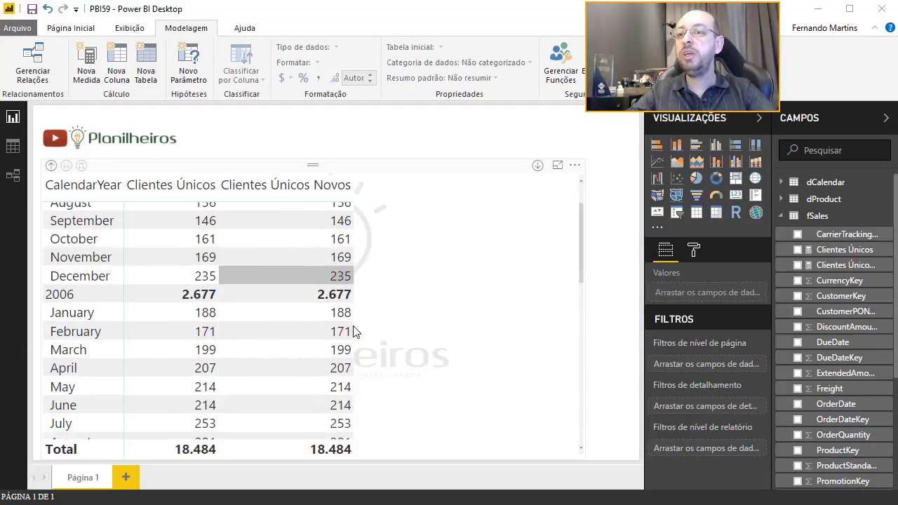
pyautogui.scroll(-2, 355, 332)
pyautogui.scroll(-2, 238, 341)
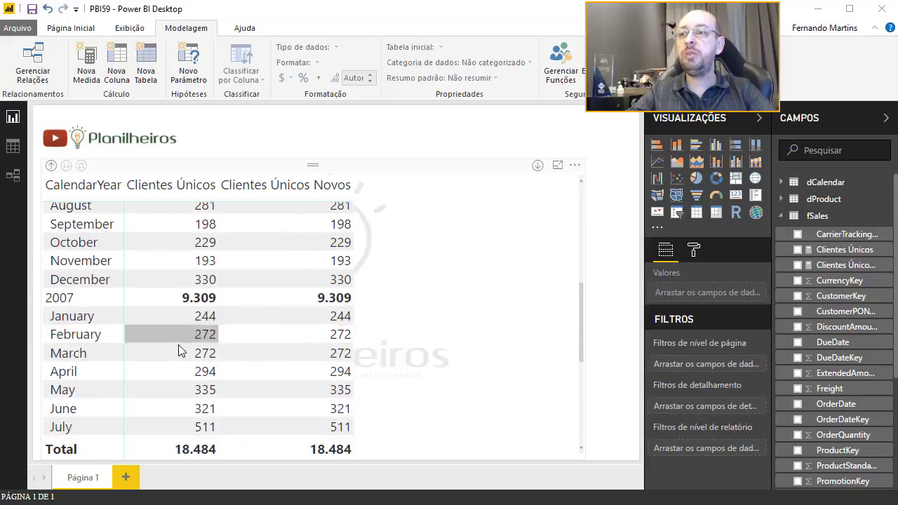
pyautogui.scroll(-2, 317, 365)
pyautogui.scroll(-2, 253, 373)
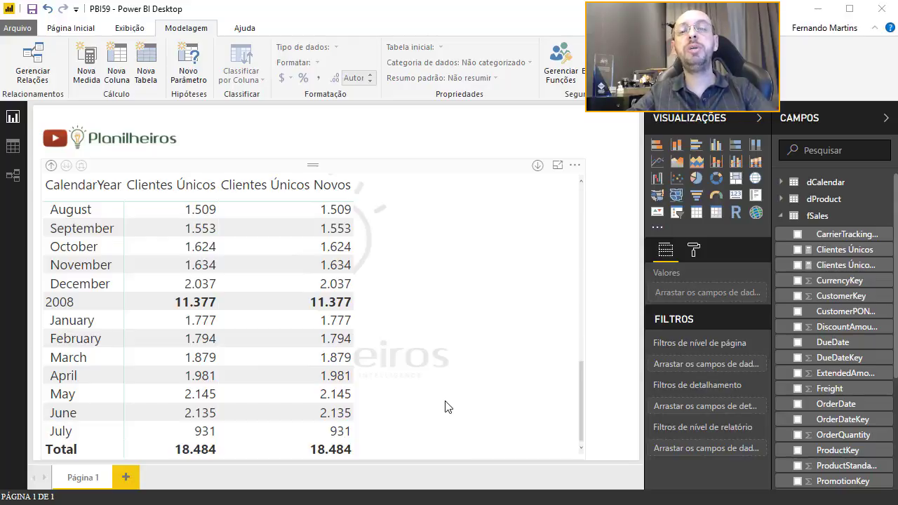
pyautogui.scroll(1, 447, 407)
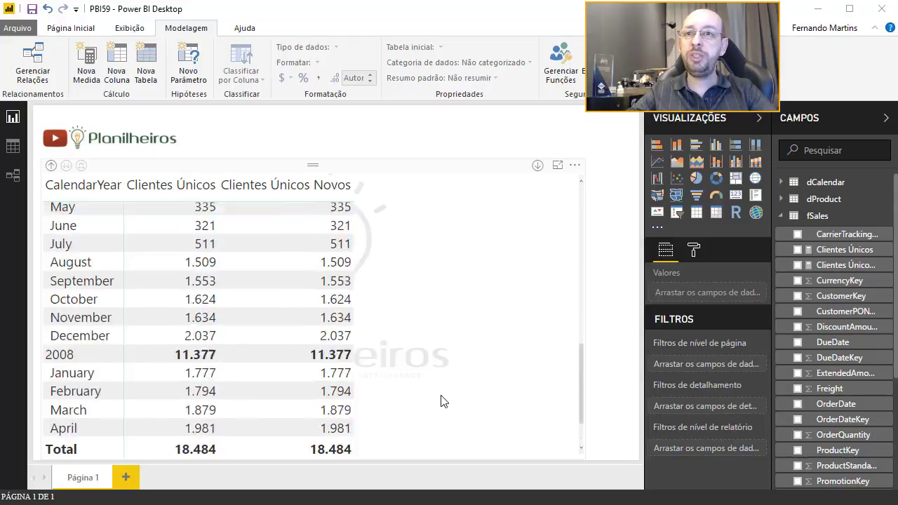
pyautogui.scroll(8, 447, 407)
pyautogui.scroll(1, 446, 407)
pyautogui.click(286, 167)
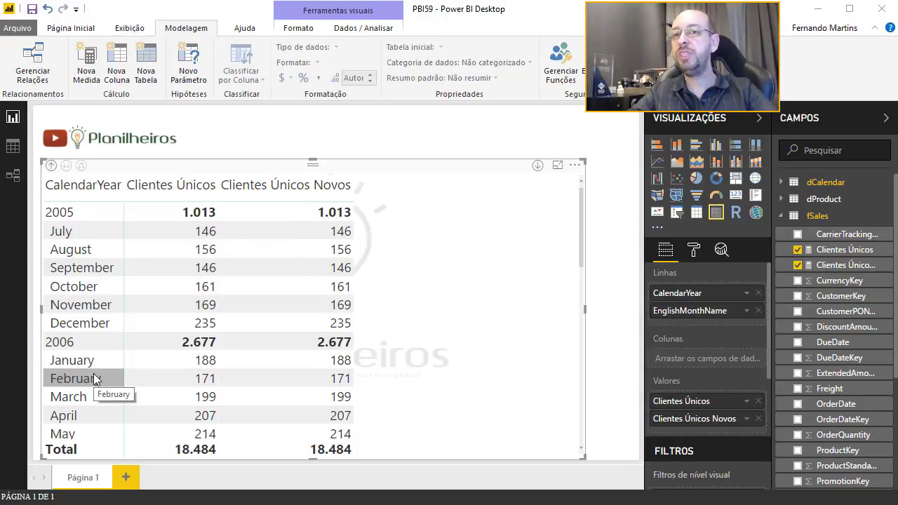
# Replace the matrix row fields with the dCalendar Date hierarchy
pyautogui.click(758, 294)
pyautogui.click(759, 294)
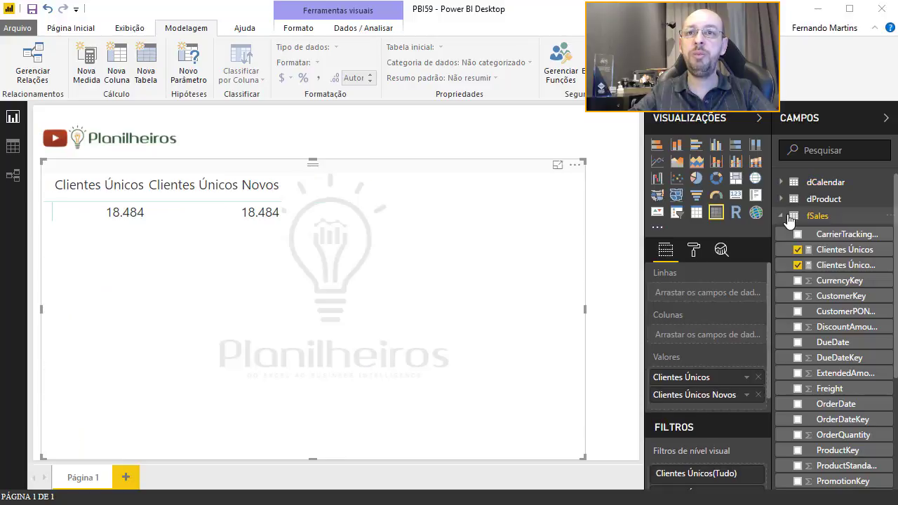
pyautogui.click(788, 216)
pyautogui.click(781, 182)
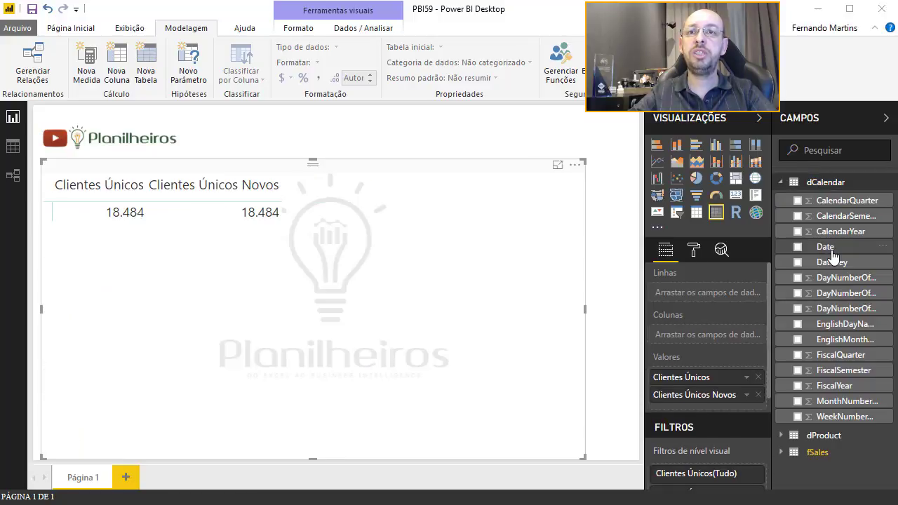
pyautogui.moveTo(833, 249); pyautogui.dragTo(706, 303)
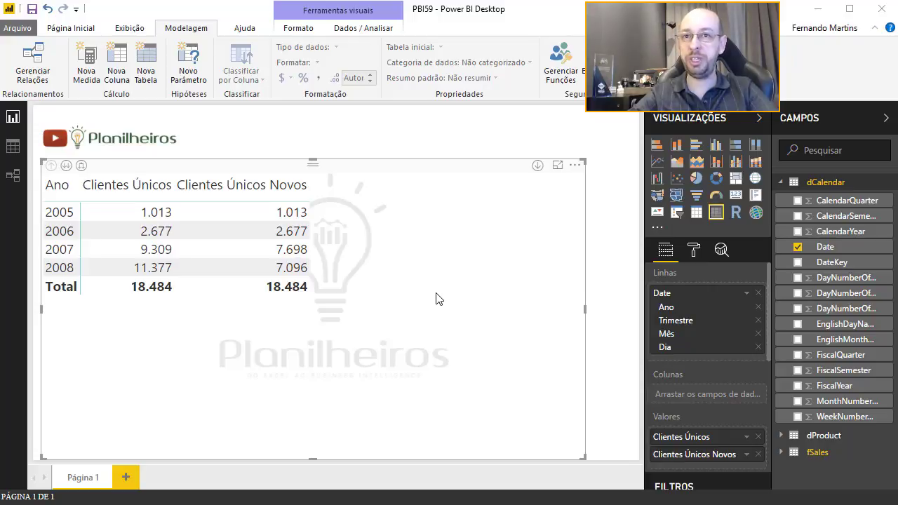
# Swap the Date hierarchy back out for CalendarYear and EnglishMonthName as matrix rows
pyautogui.click(758, 293)
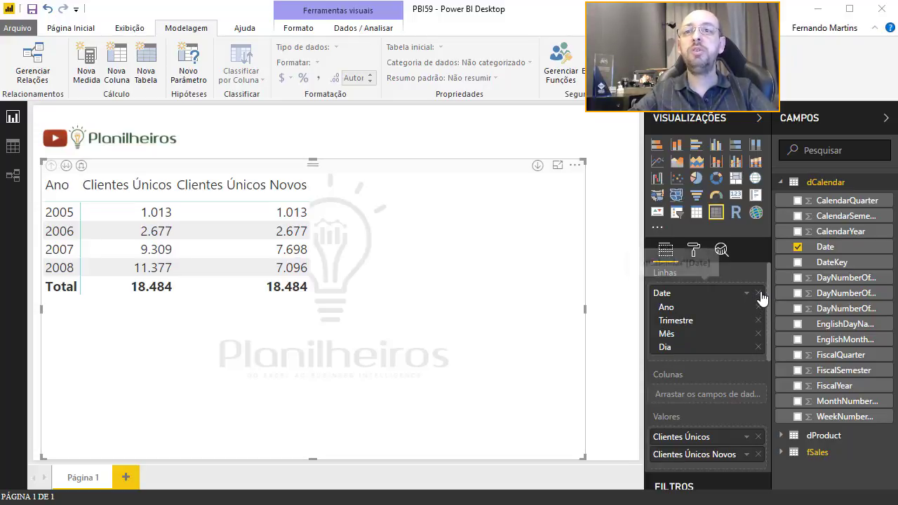
pyautogui.moveTo(839, 231); pyautogui.dragTo(723, 301)
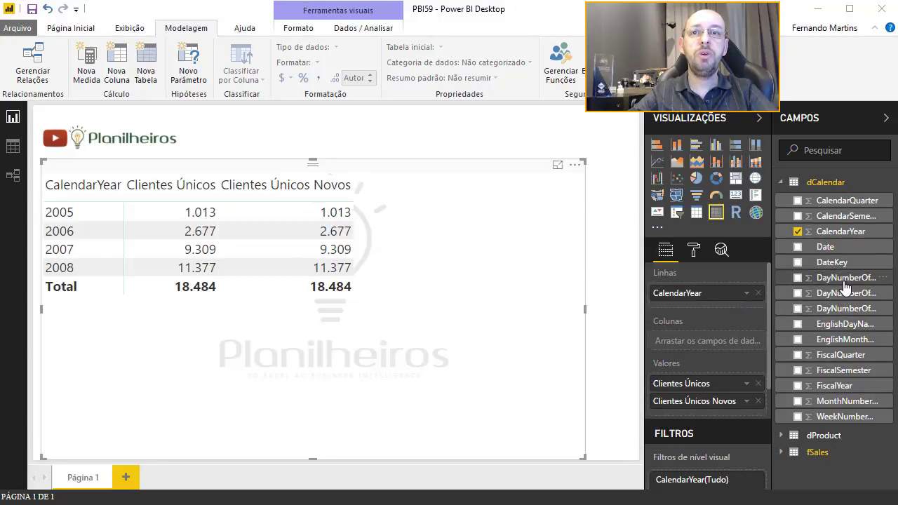
pyautogui.moveTo(846, 339); pyautogui.dragTo(722, 309)
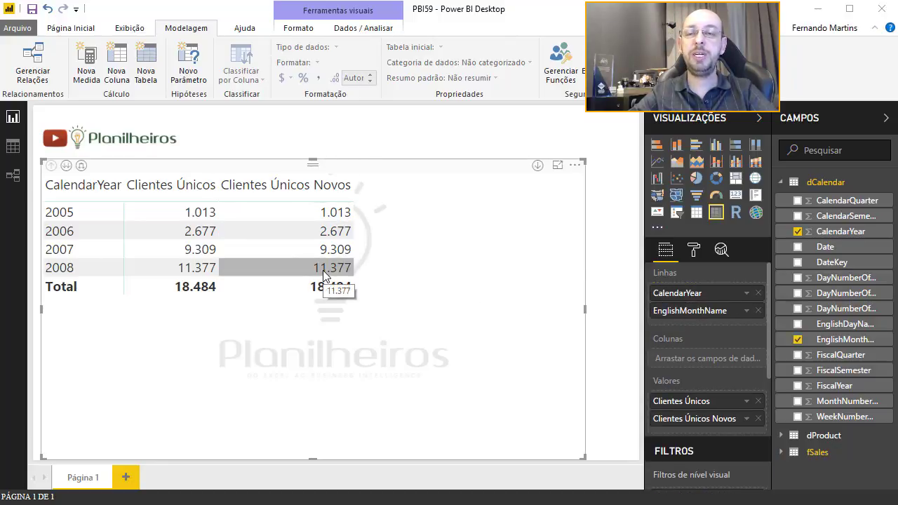
# Create a new measure in the fSales table
pyautogui.click(457, 127)
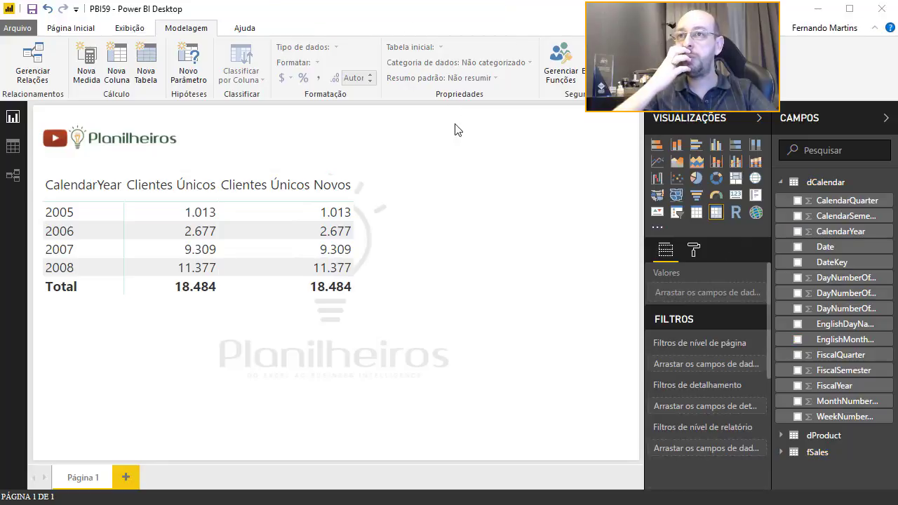
pyautogui.click(790, 183)
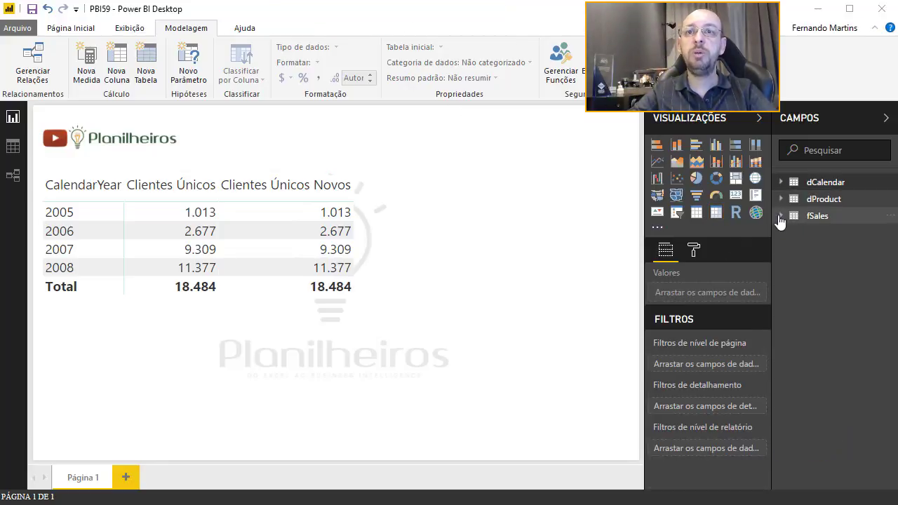
pyautogui.click(814, 216)
pyautogui.rightClick(815, 218)
pyautogui.click(742, 168)
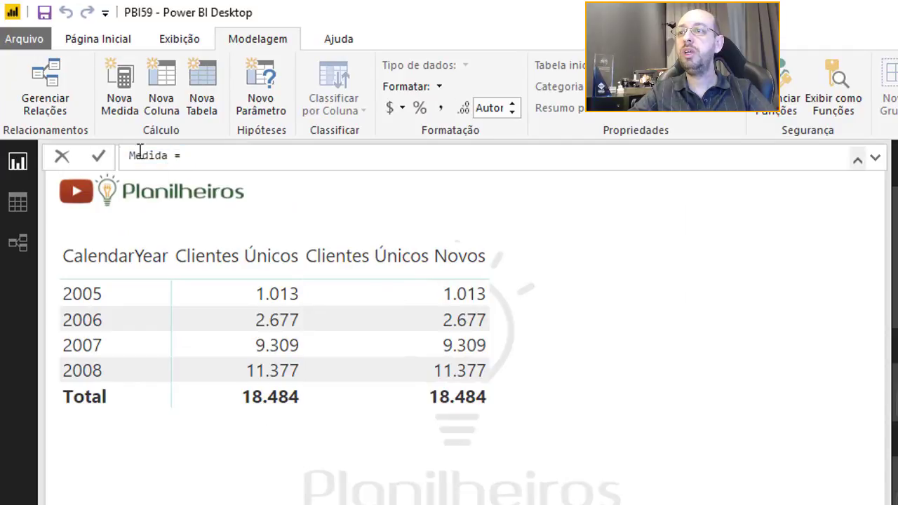
# Rename the measure to Novos Clientes and start an indented formula line
pyautogui.doubleClick(147, 156)
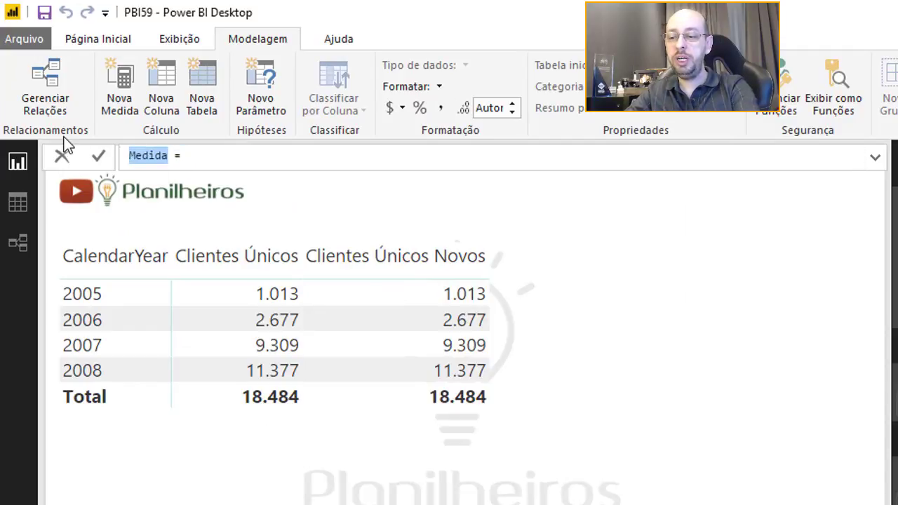
pyautogui.write('Clki')
pyautogui.press('BackSpace')
pyautogui.press('BackSpace')
pyautogui.press('BackSpace')
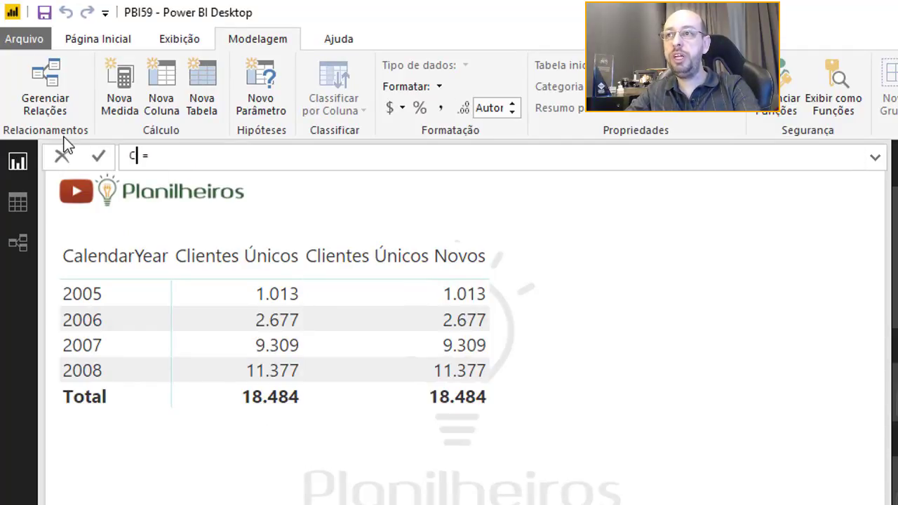
pyautogui.press('BackSpace')
pyautogui.write('Novos ')
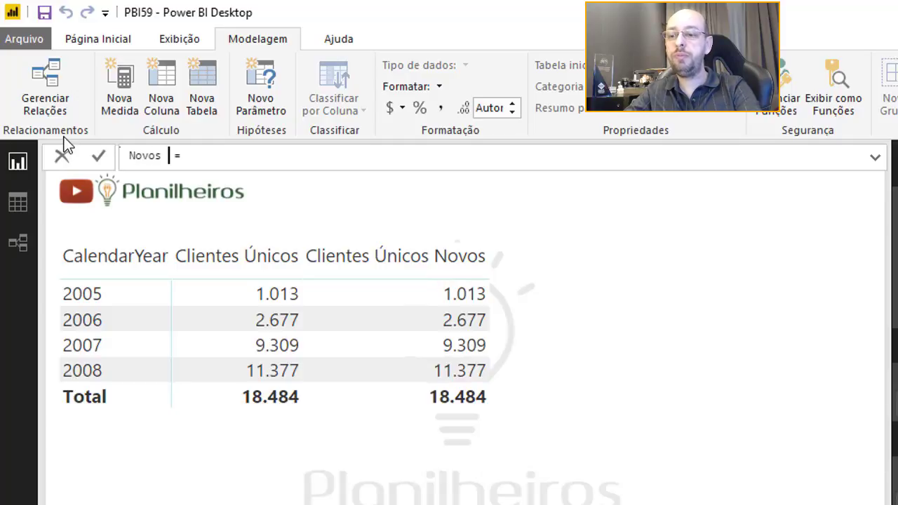
pyautogui.write('Clientes')
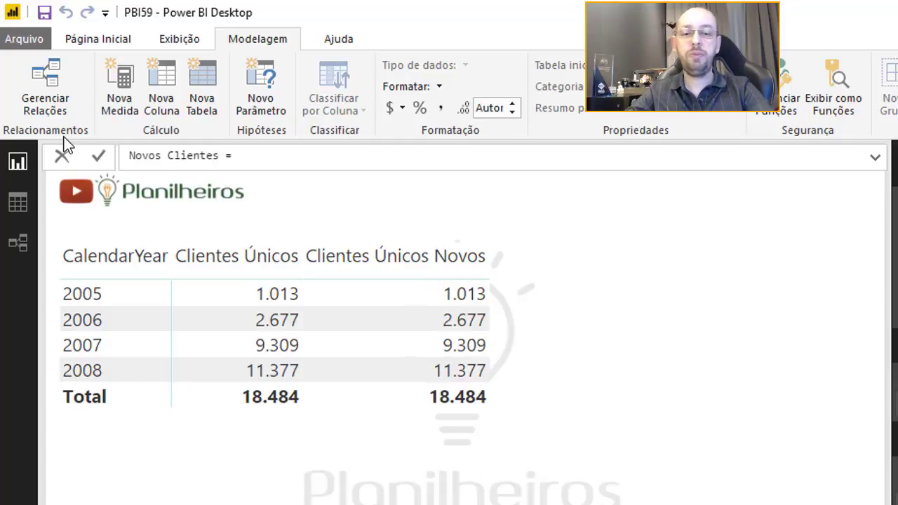
pyautogui.press('End')
pyautogui.hotkey('shift', 'Return')
pyautogui.press('Tab')
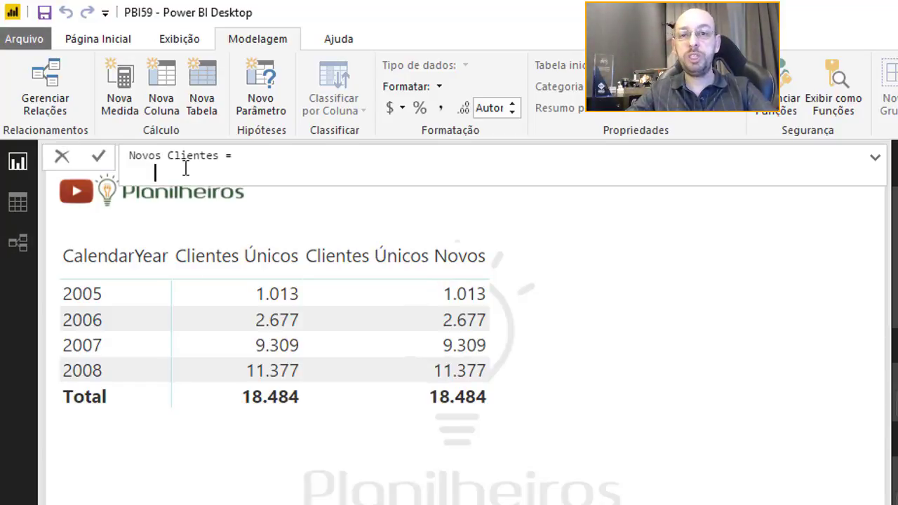
# Start the formula with nested COUNTROWS( FILTER( ADDCOLUMNS( on indented lines
pyautogui.write('count')
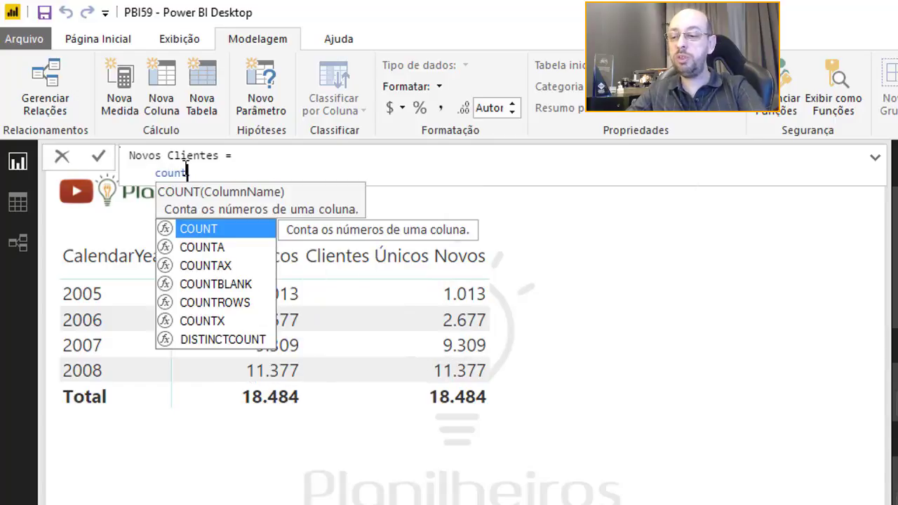
pyautogui.press('Down')
pyautogui.press('Down')
pyautogui.press('Down')
pyautogui.press('Down')
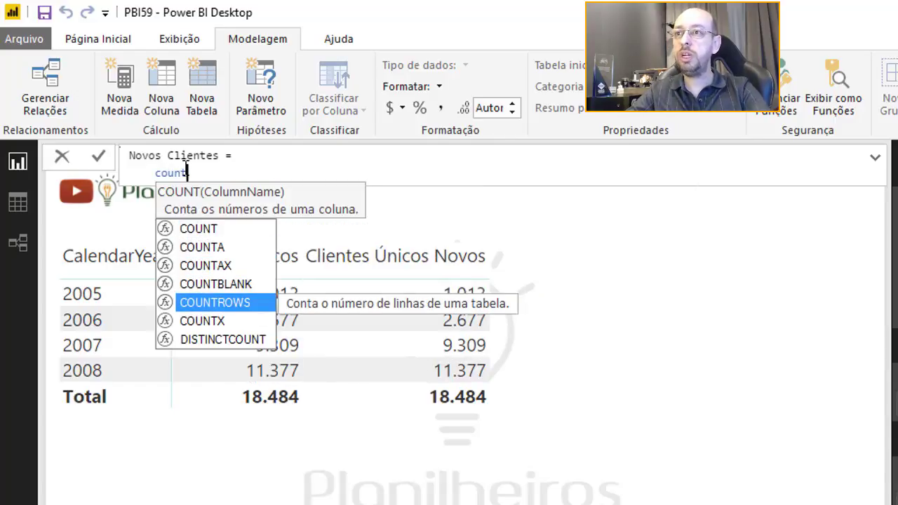
pyautogui.press('Tab')
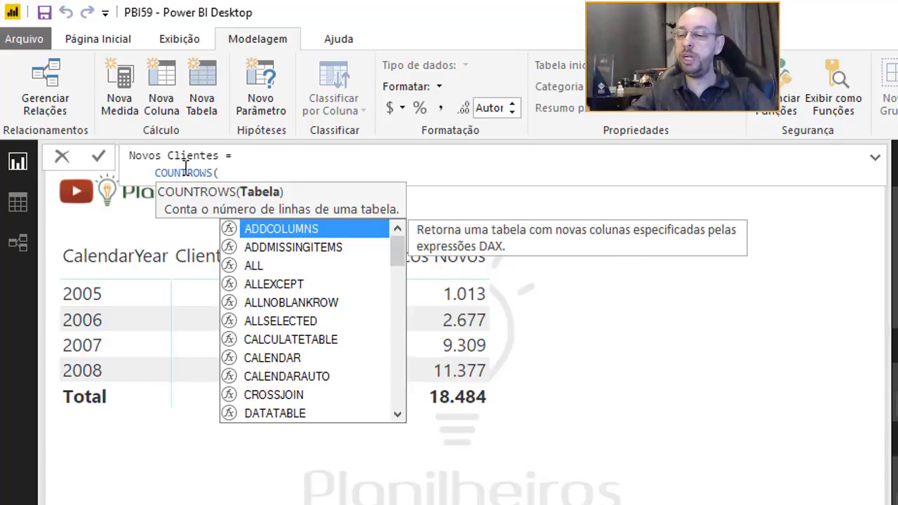
pyautogui.hotkey('shift', 'Return')
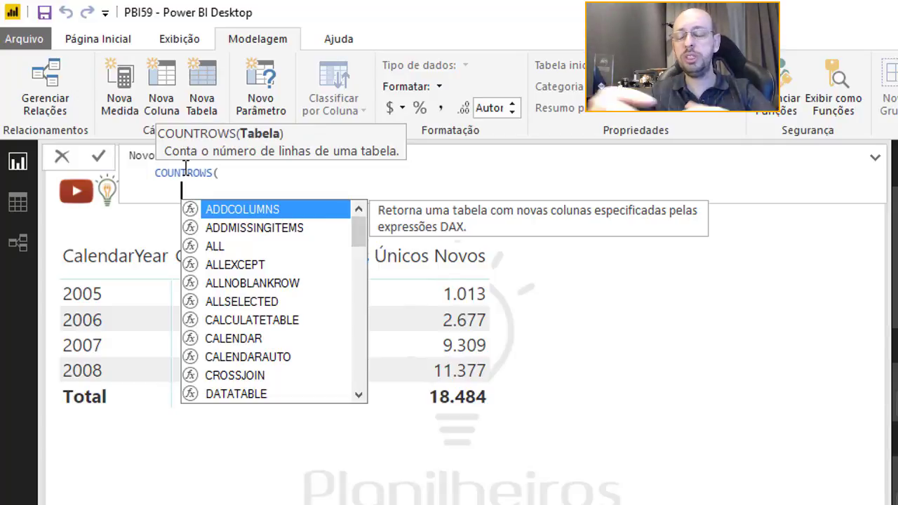
pyautogui.write('filt')
pyautogui.press('Tab')
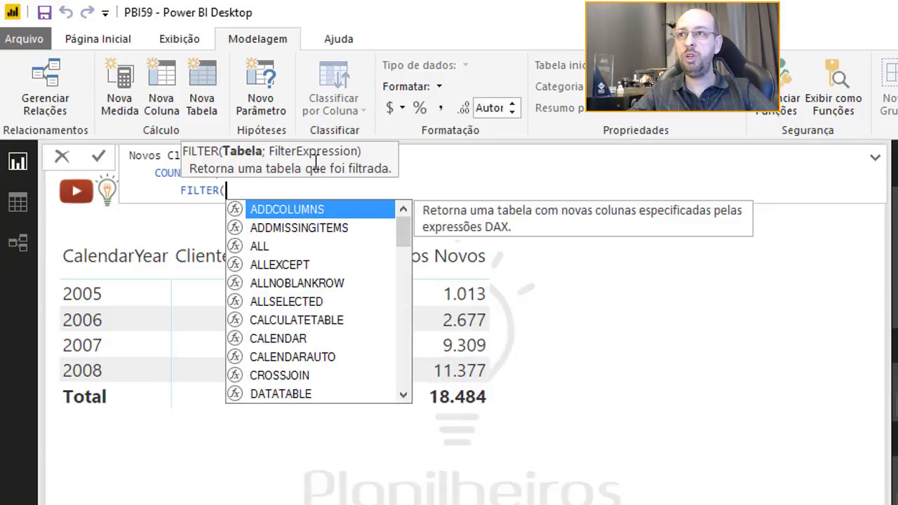
pyautogui.press('Escape')
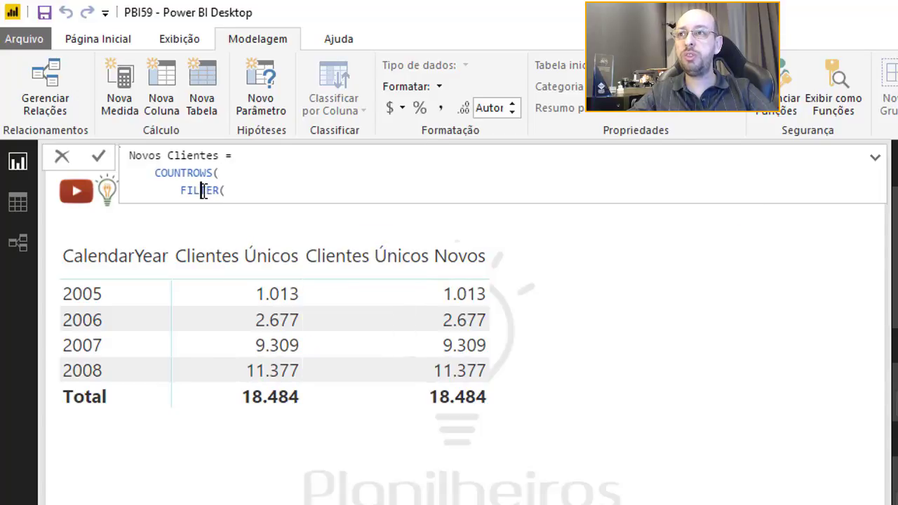
pyautogui.write('(')
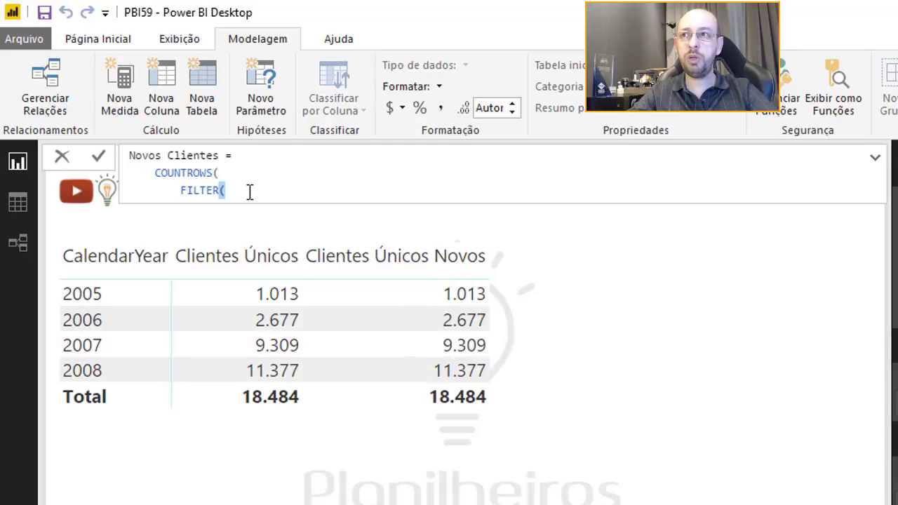
pyautogui.hotkey('ctrl', 'space')
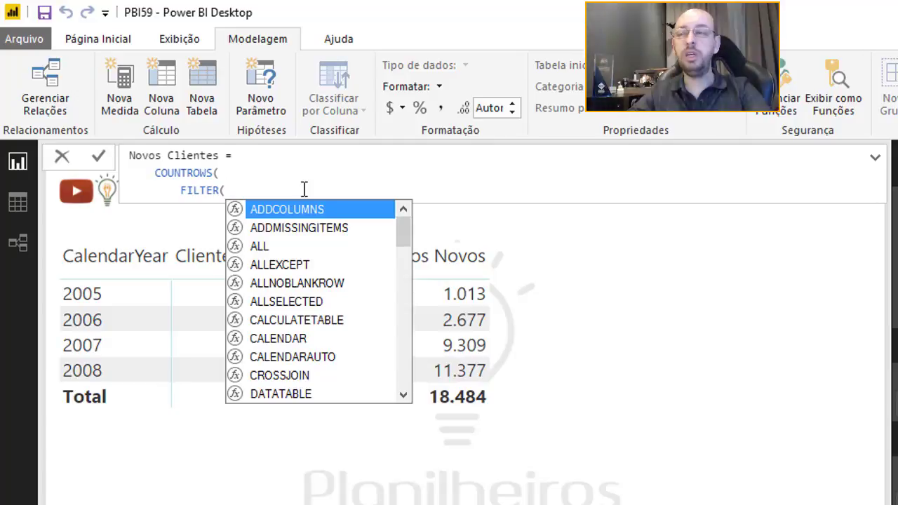
pyautogui.hotkey('shift', 'Return')
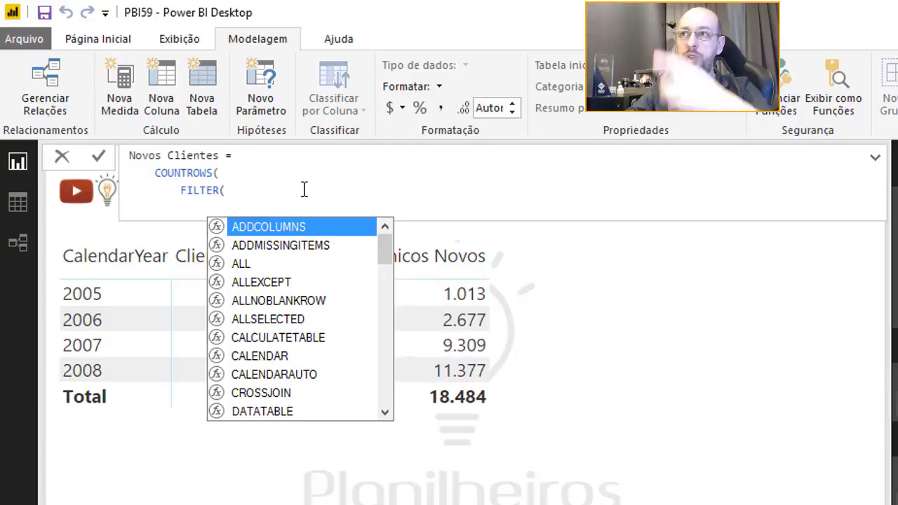
pyautogui.press('Tab')
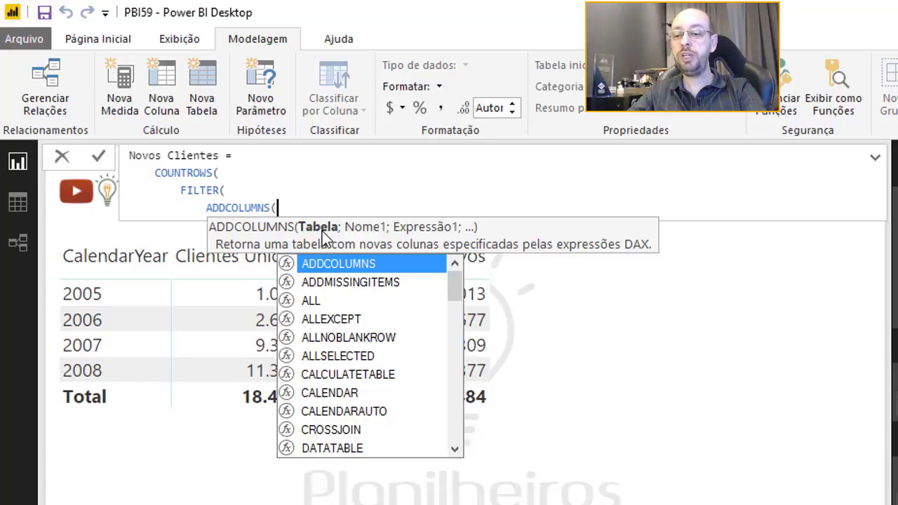
# Give ADDCOLUMNS the table VALUES(fSales[CustomerKey]); and continue on a new line
pyautogui.write('c')
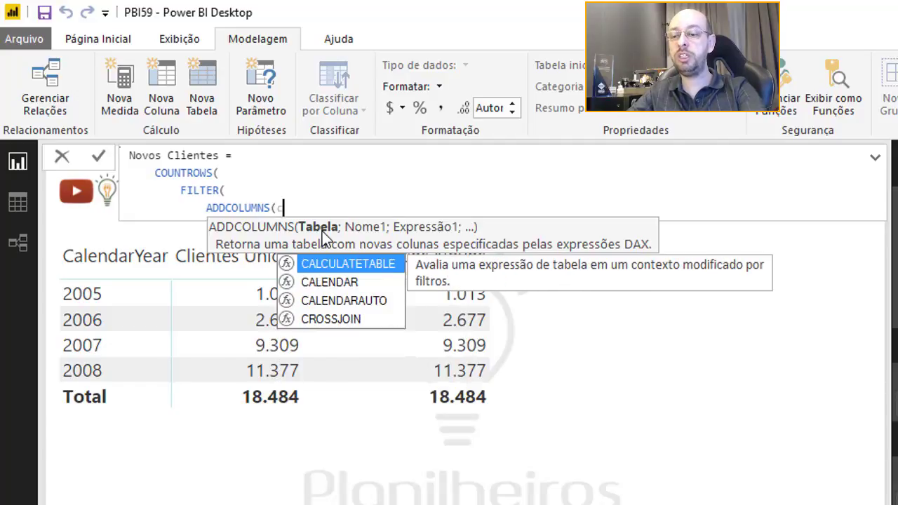
pyautogui.write('us')
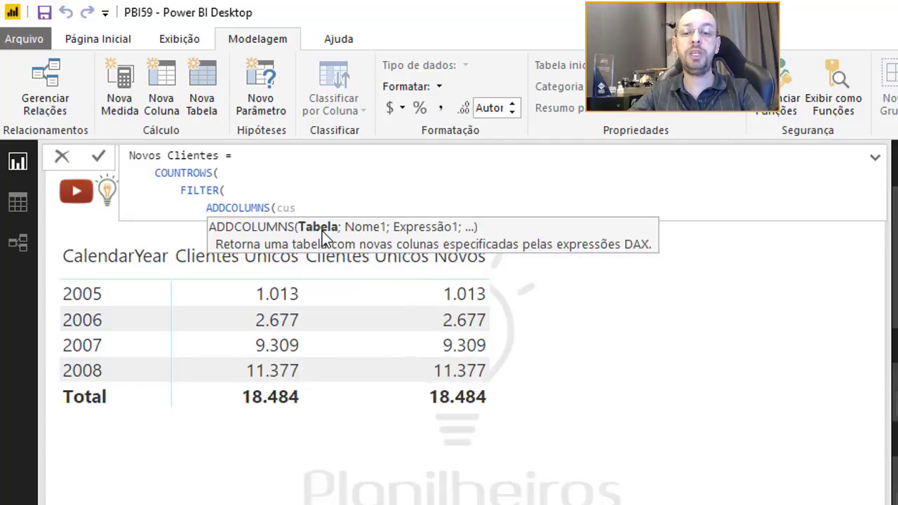
pyautogui.press('BackSpace')
pyautogui.press('BackSpace')
pyautogui.press('BackSpace')
pyautogui.write('val')
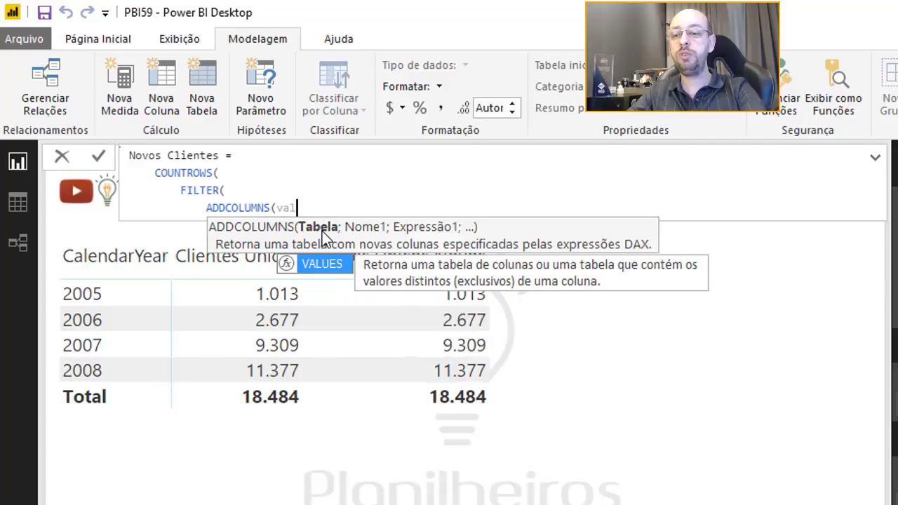
pyautogui.press('Tab')
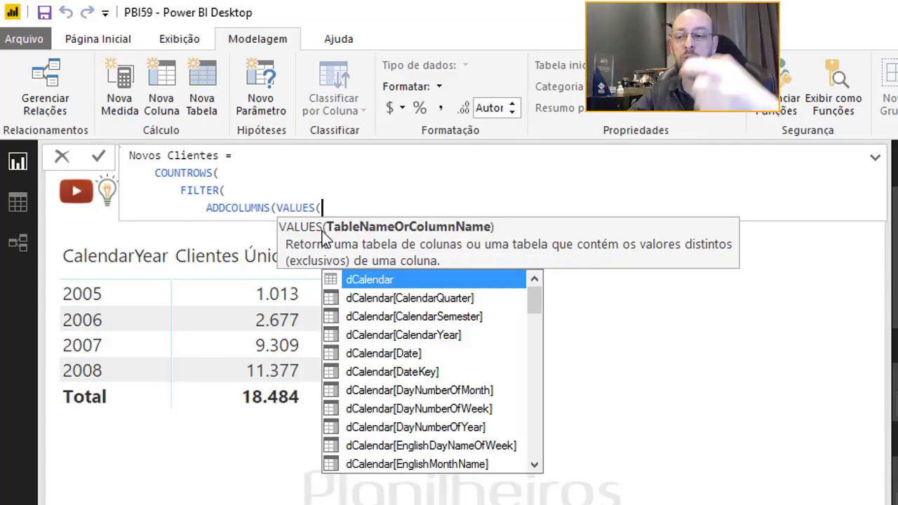
pyautogui.write('cust')
pyautogui.press('Tab')
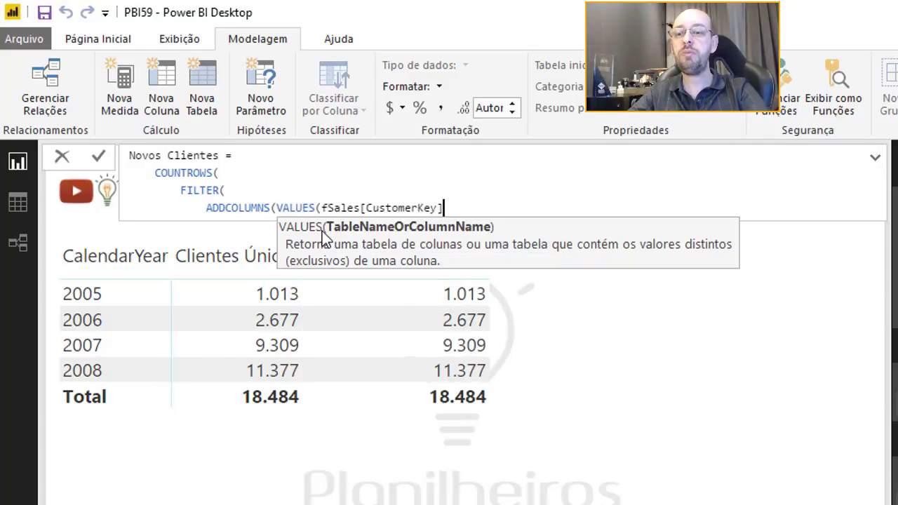
pyautogui.write(')')
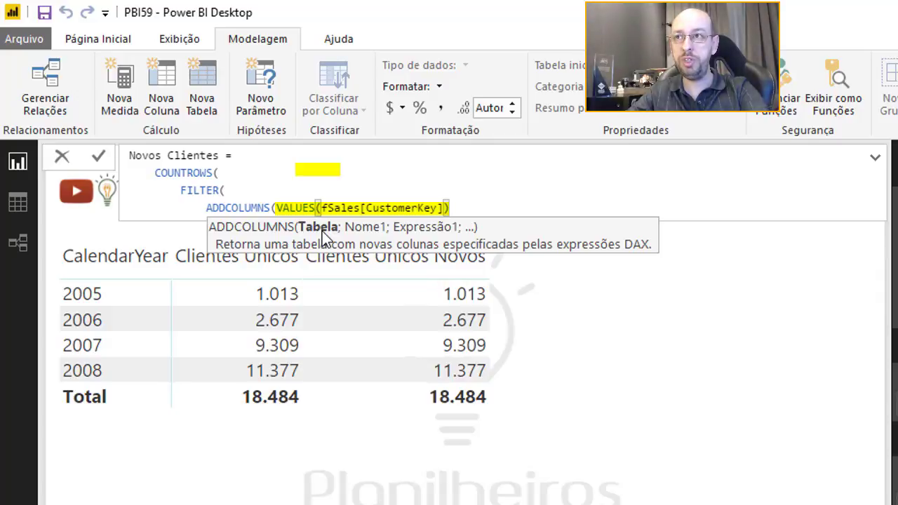
pyautogui.write(';')
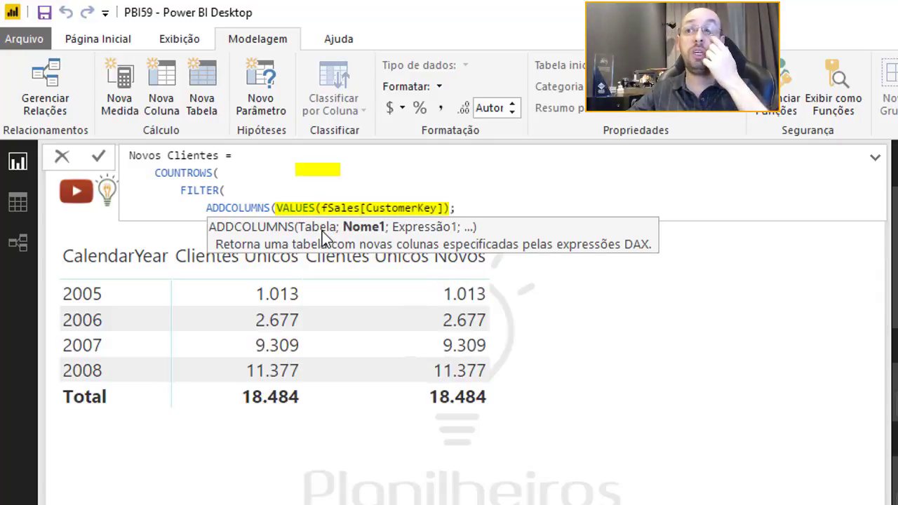
pyautogui.hotkey('shift', 'Return')
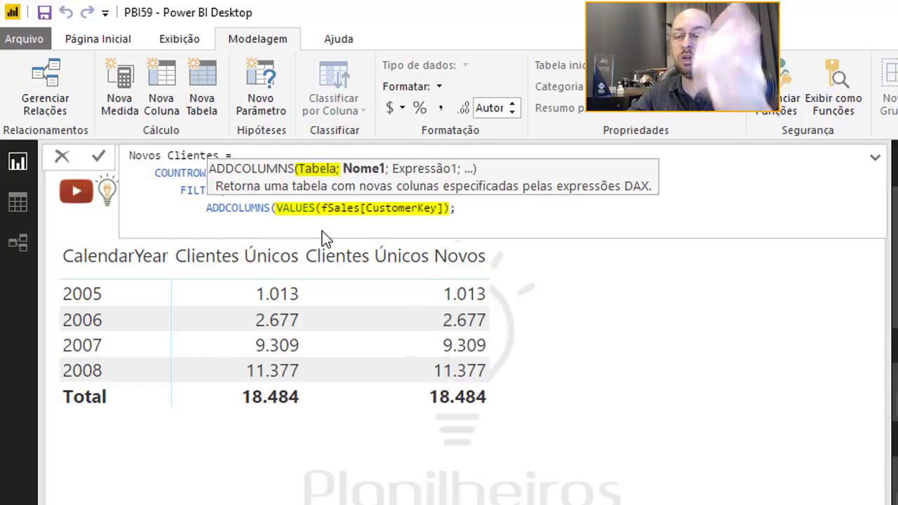
# Enter the column name "Novos Clientes"; and open CALCULATE( on the next line
pyautogui.write('"')
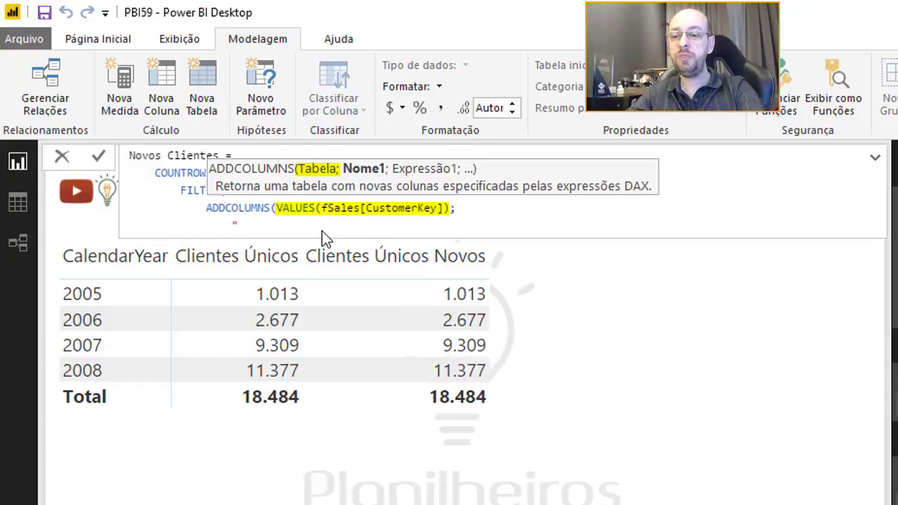
pyautogui.write('Novos Client')
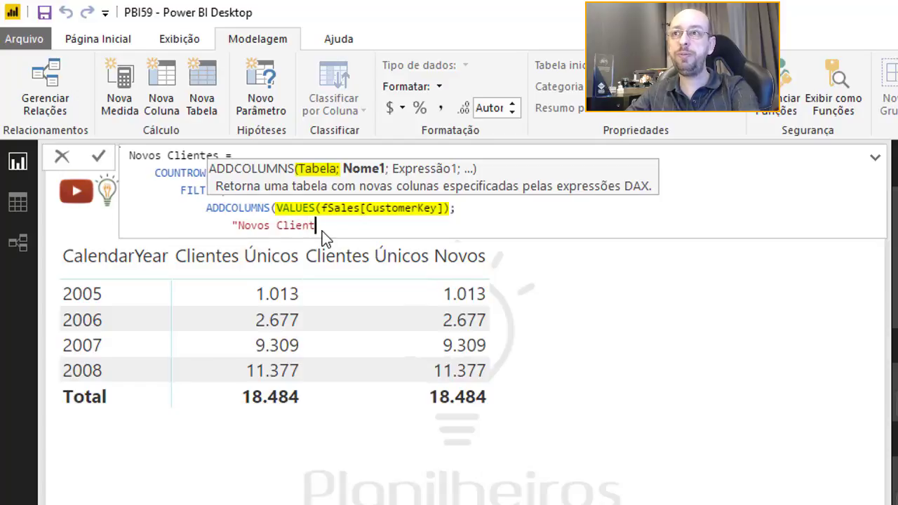
pyautogui.write('es"')
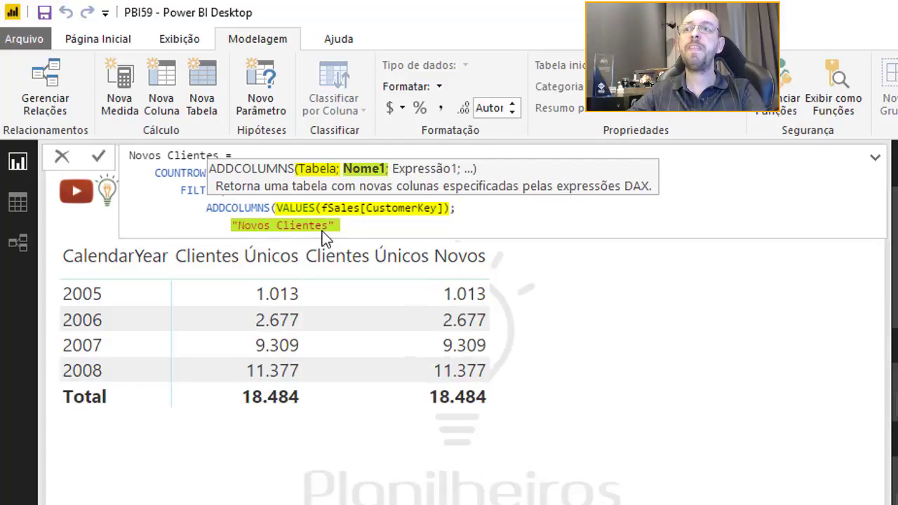
pyautogui.write(';')
pyautogui.hotkey('shift', 'Return')
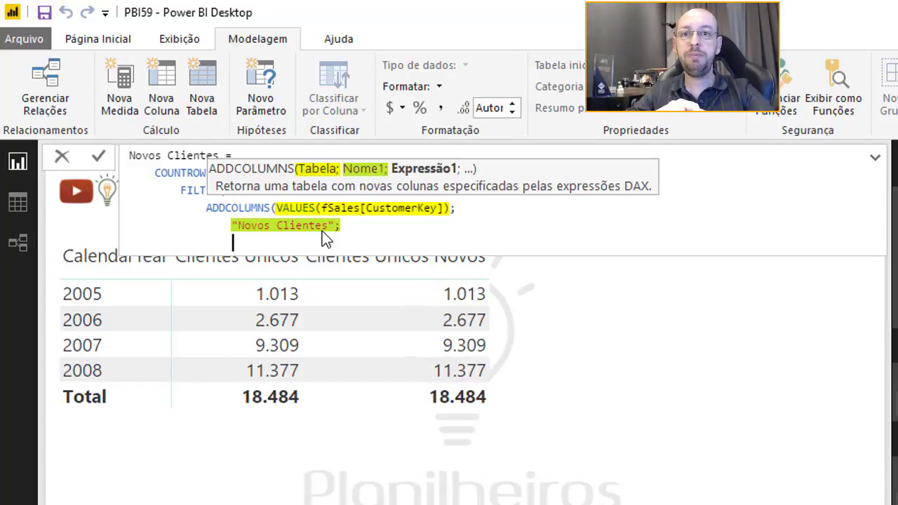
pyautogui.write('ca')
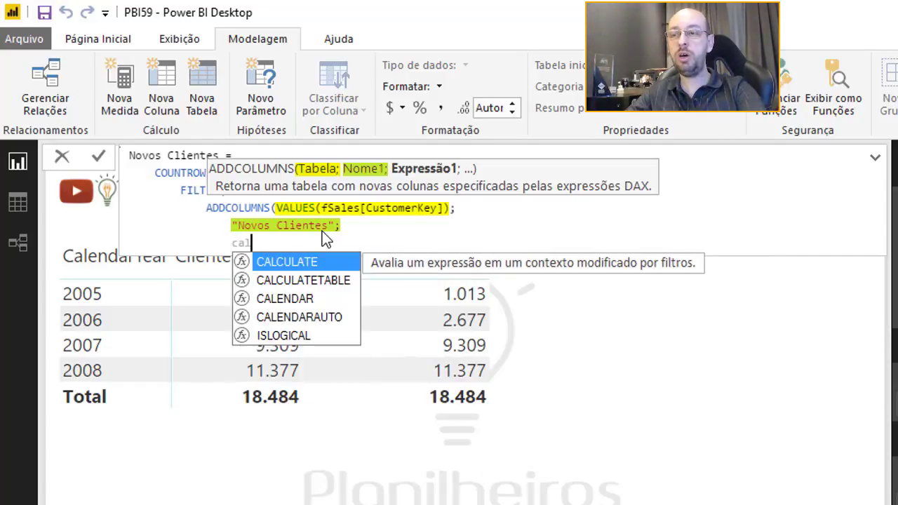
pyautogui.write('l')
pyautogui.press('Tab')
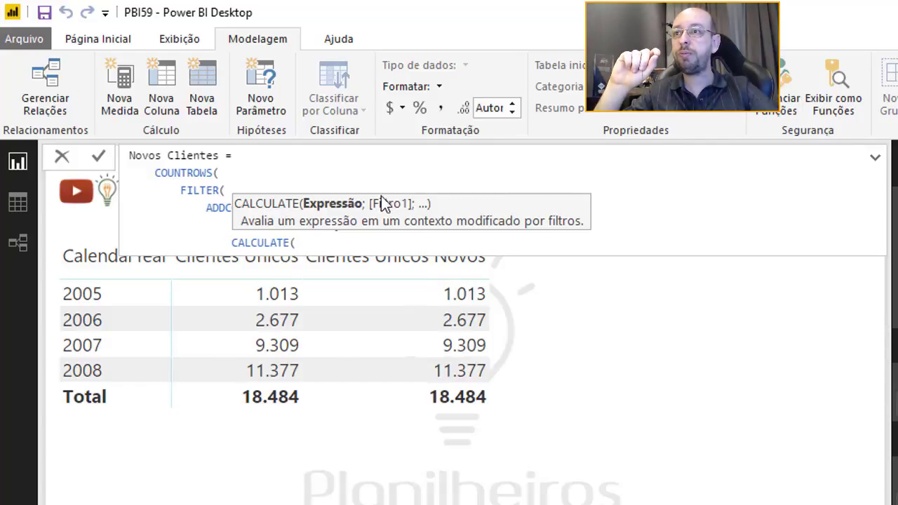
pyautogui.press('Up')
pyautogui.press('Up')
pyautogui.press('Up')
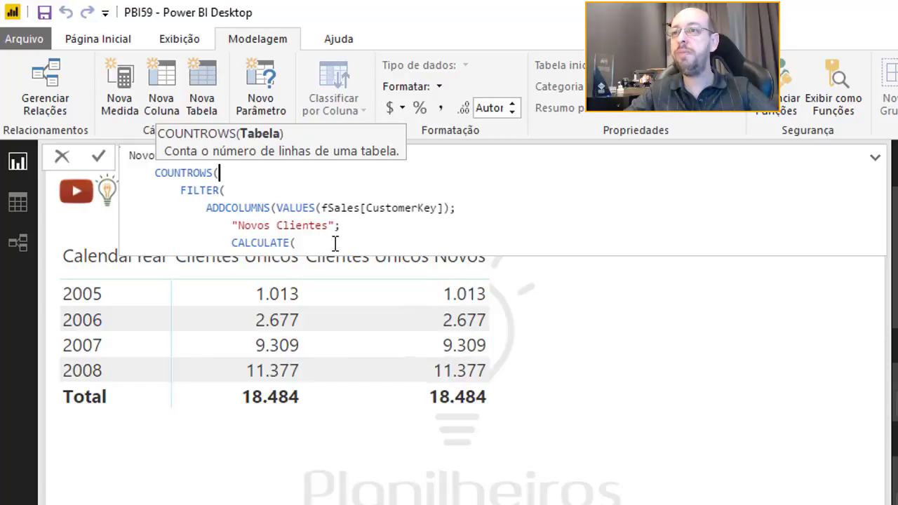
# Fill CALCULATE with COUNTROWS(fSales);ALL(dCalendar) using autocomplete
pyautogui.write('coun')
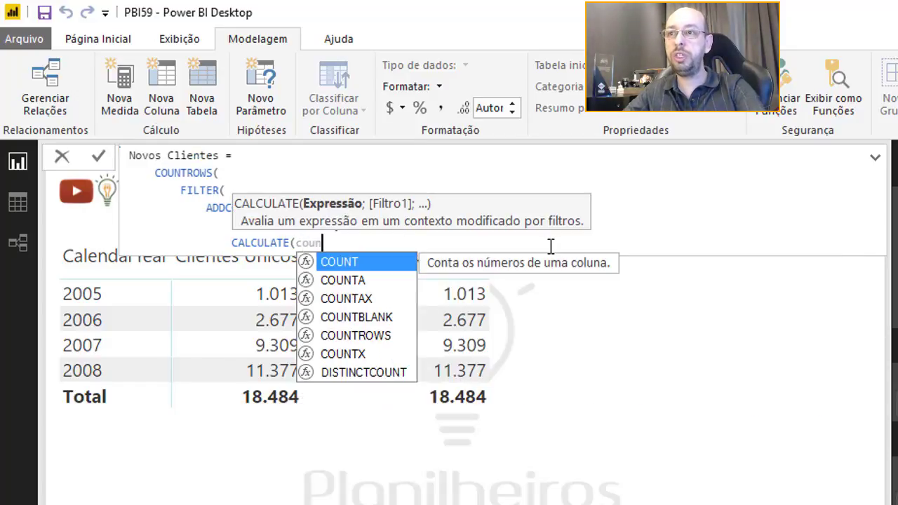
pyautogui.write('t')
pyautogui.press('Down')
pyautogui.press('Down')
pyautogui.press('Down')
pyautogui.press('Down')
pyautogui.press('Tab')
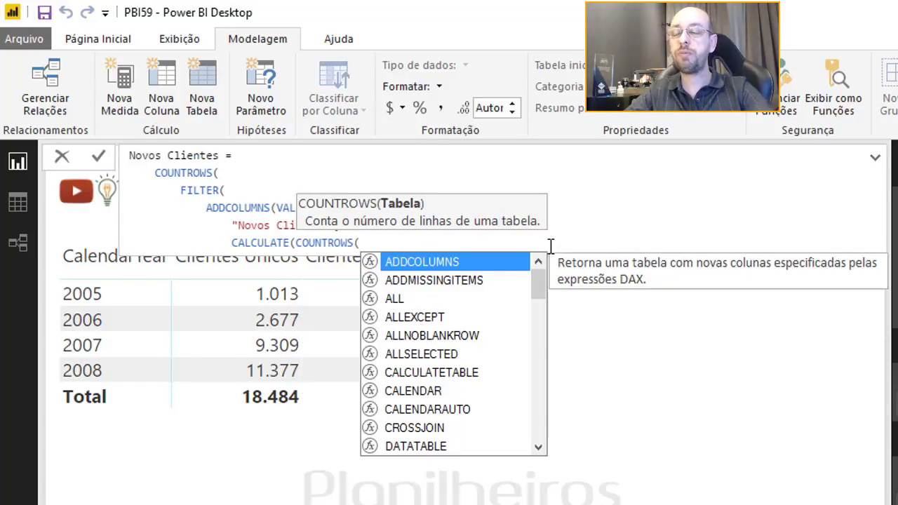
pyautogui.write('fasa')
pyautogui.press('BackSpace')
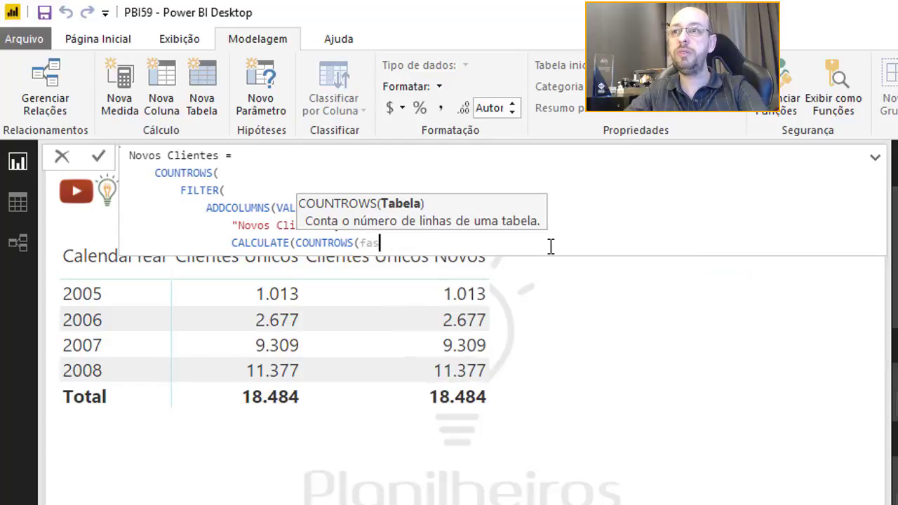
pyautogui.press('BackSpace')
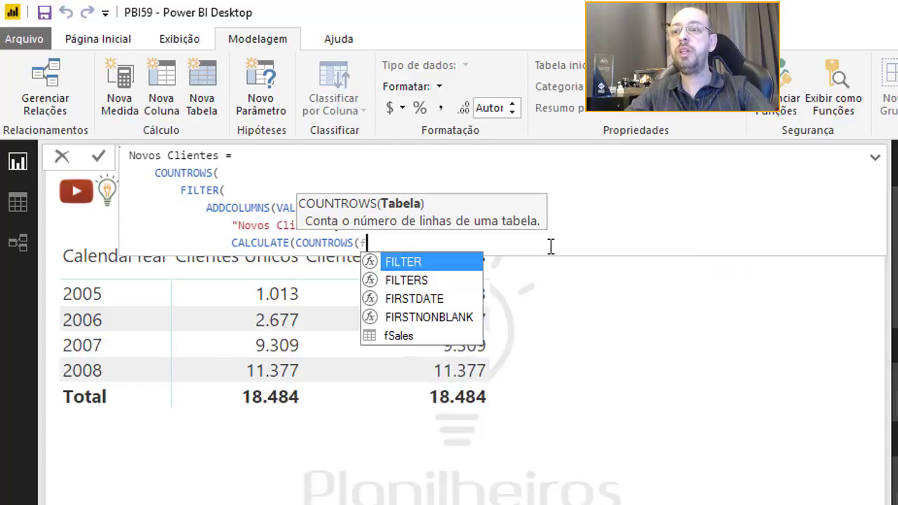
pyautogui.write('Sales)')
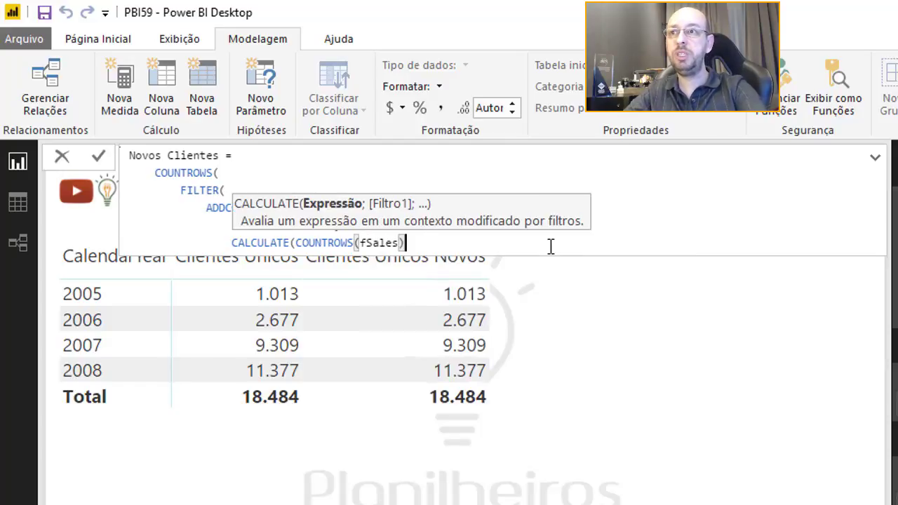
pyautogui.write(';')
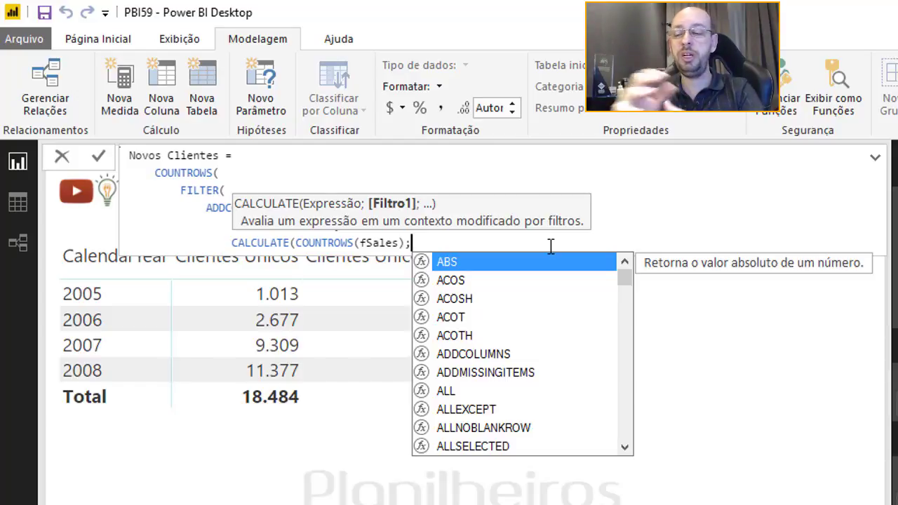
pyautogui.write('a')
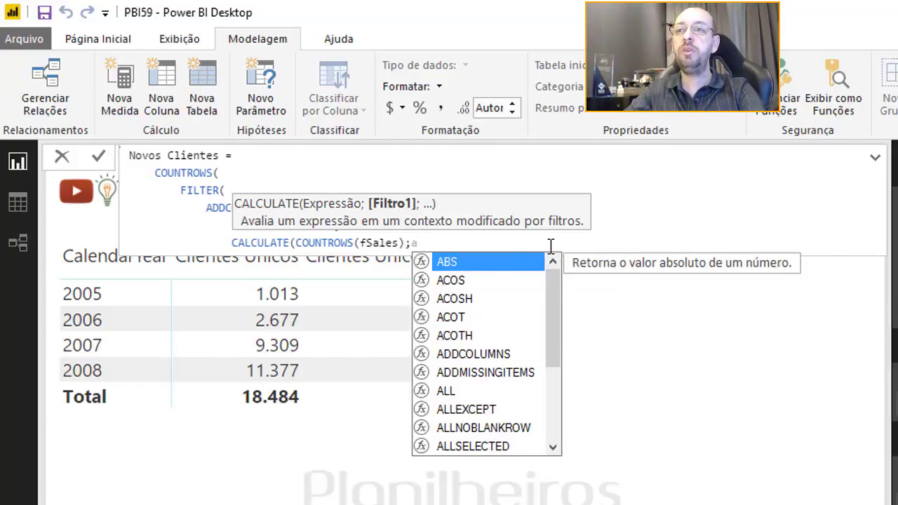
pyautogui.write('l')
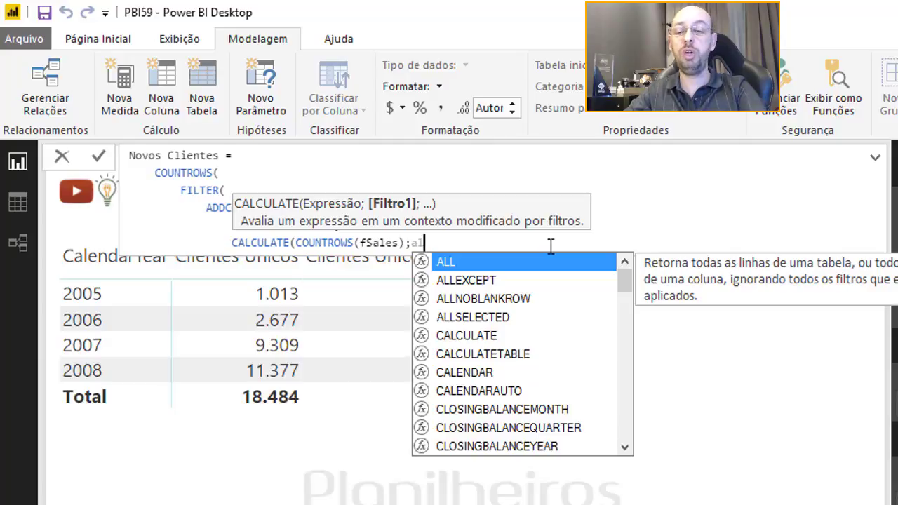
pyautogui.write('l')
pyautogui.press('Tab')
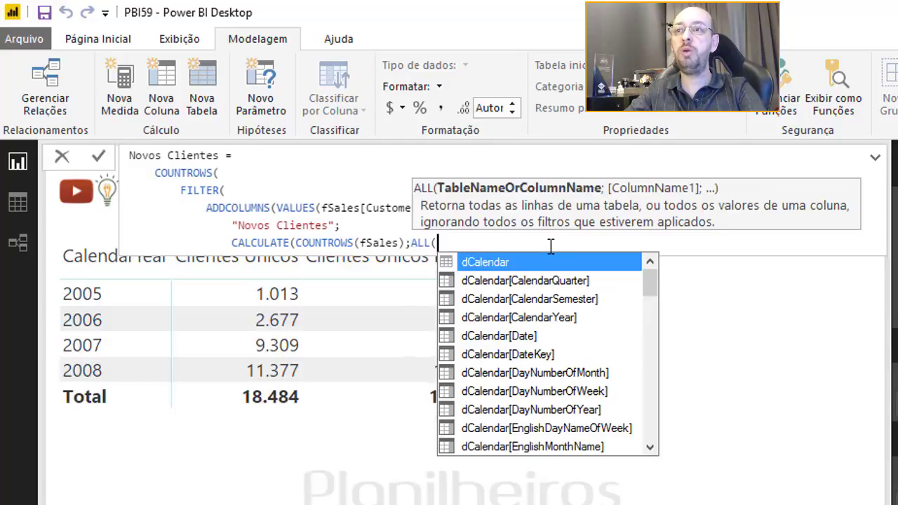
pyautogui.write('dc')
pyautogui.press('Tab')
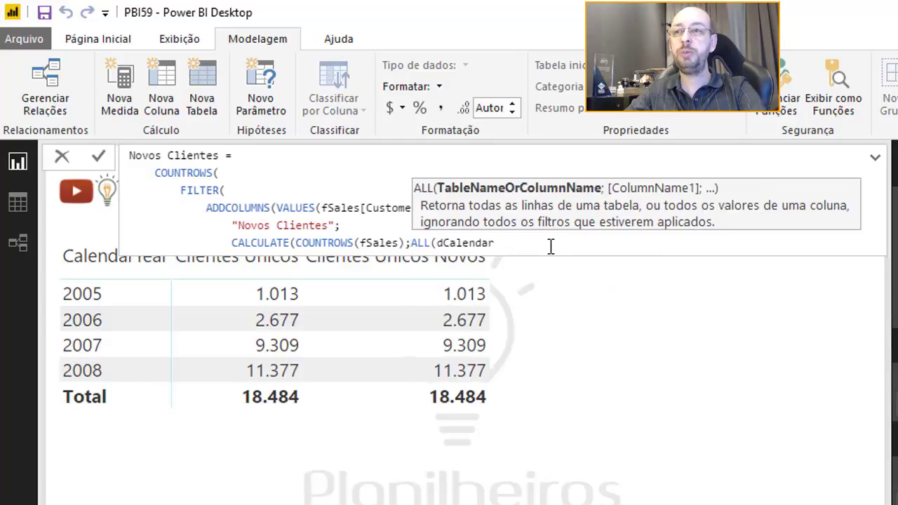
pyautogui.write(')')
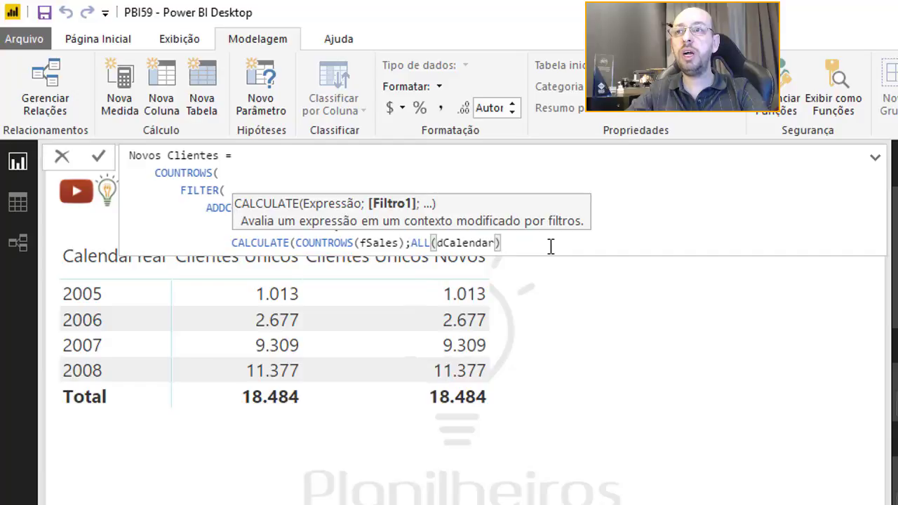
# Wrap ALL(dCalendar) in FILTER with dCalendar[Date]<MIN(dCalendar[Date]) and close with ))));
pyautogui.press('Left')
pyautogui.press('Left')
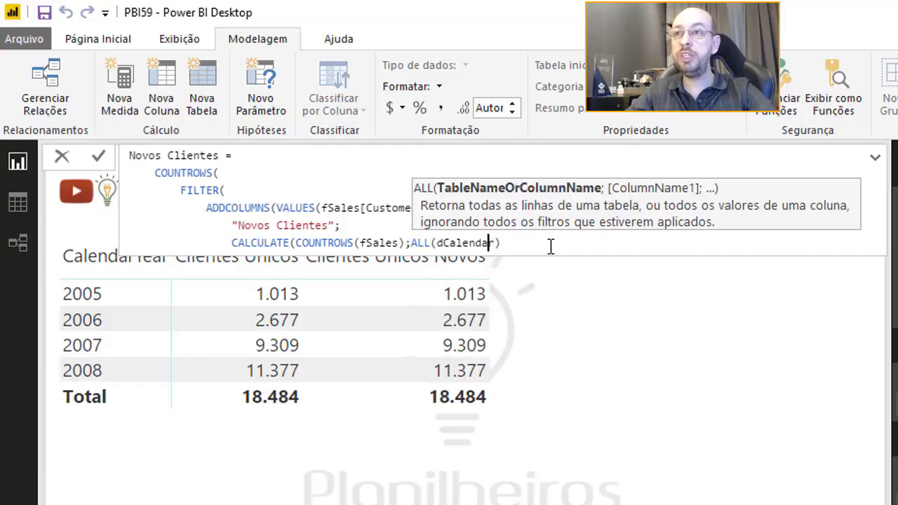
pyautogui.press('Left')
pyautogui.press('Left')
pyautogui.press('Left')
pyautogui.write('FIL')
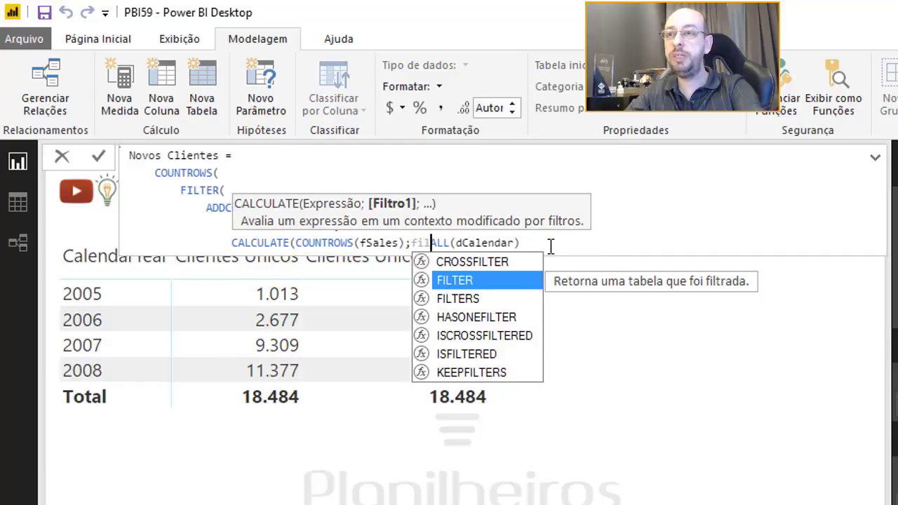
pyautogui.write('TER(')
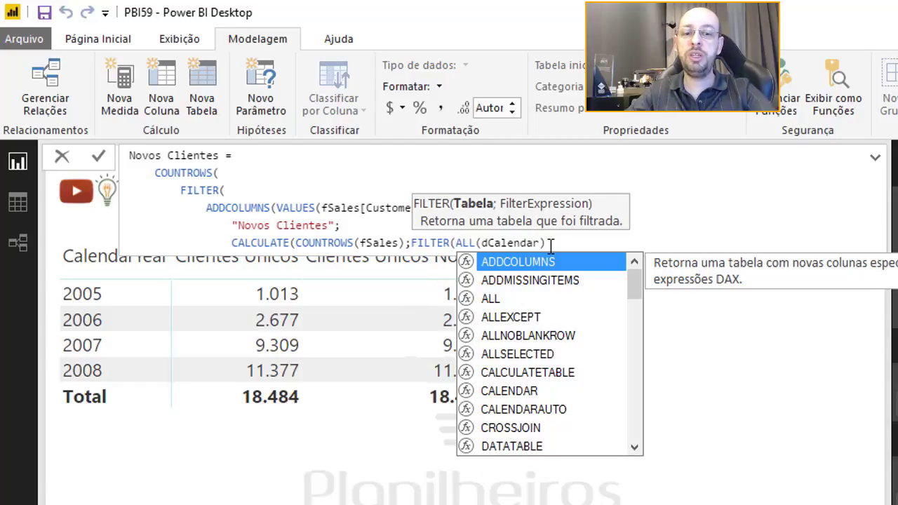
pyautogui.click(551, 244)
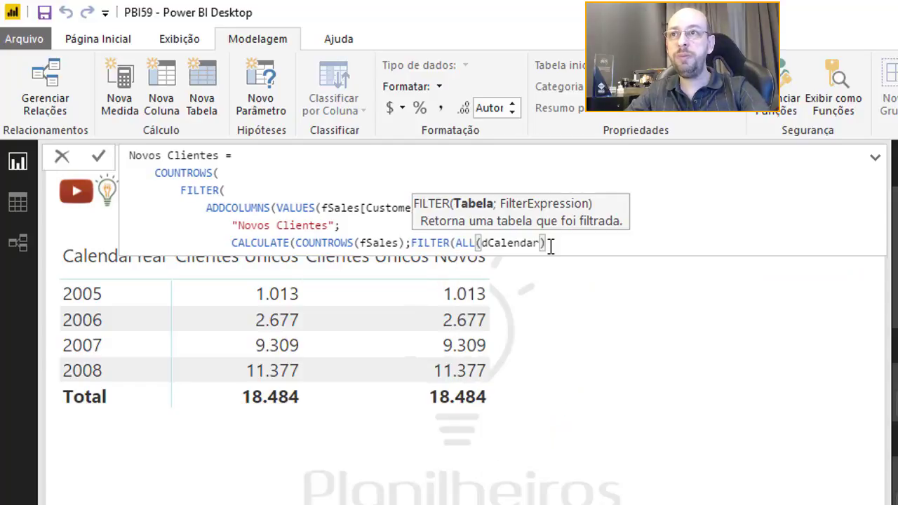
pyautogui.write(';')
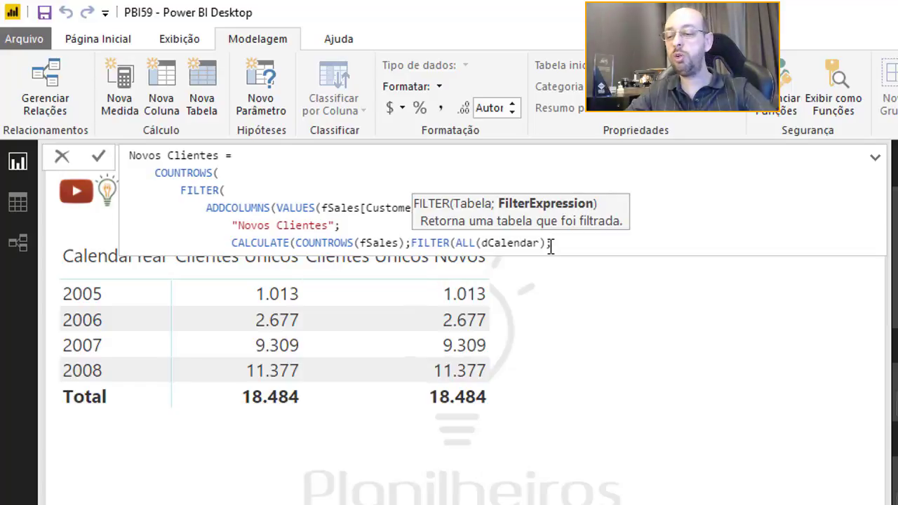
pyautogui.write('dc')
pyautogui.press('Down')
pyautogui.press('Down')
pyautogui.press('Down')
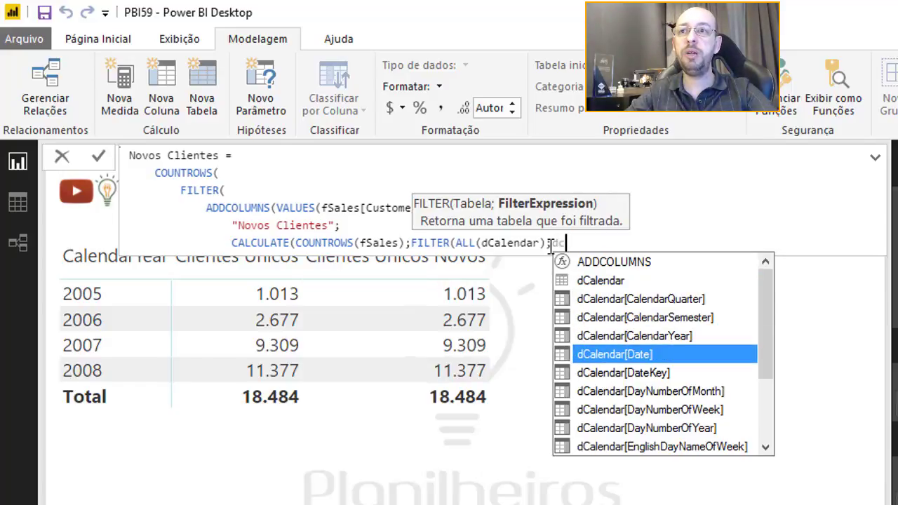
pyautogui.press('Tab')
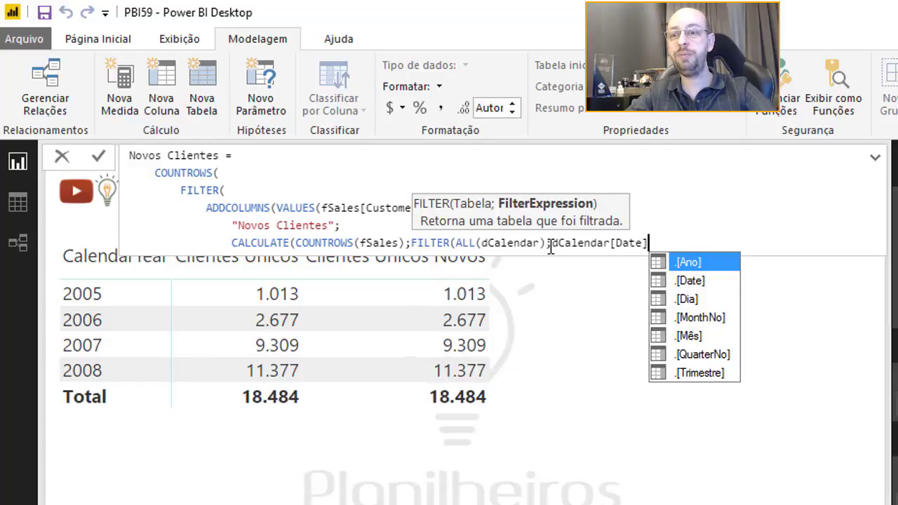
pyautogui.write('<')
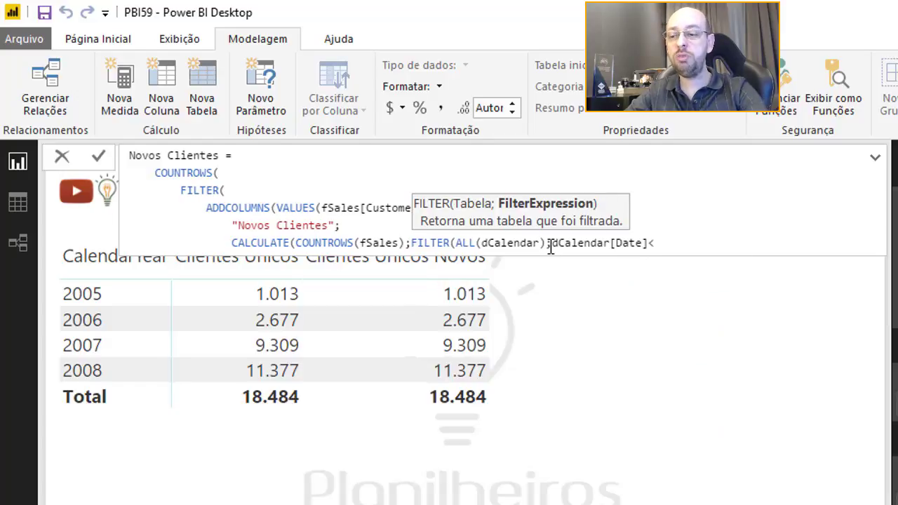
pyautogui.write('MIN(')
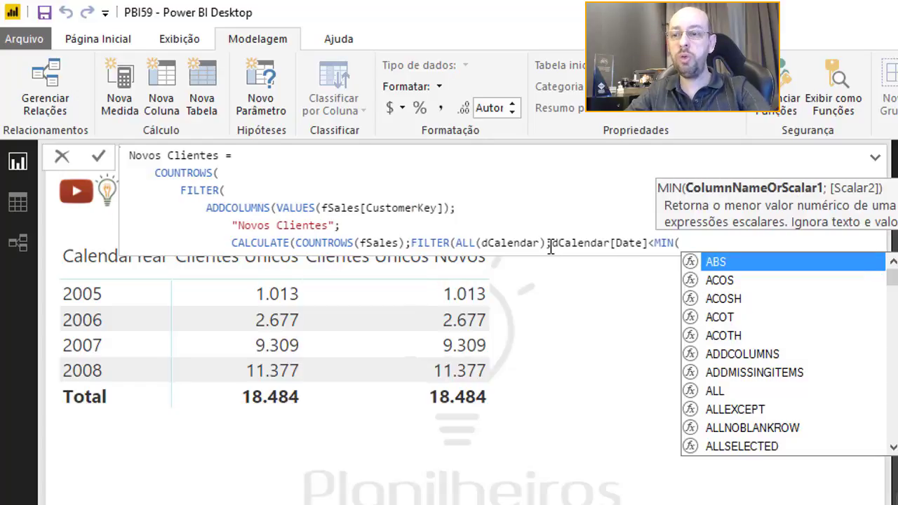
pyautogui.write('da')
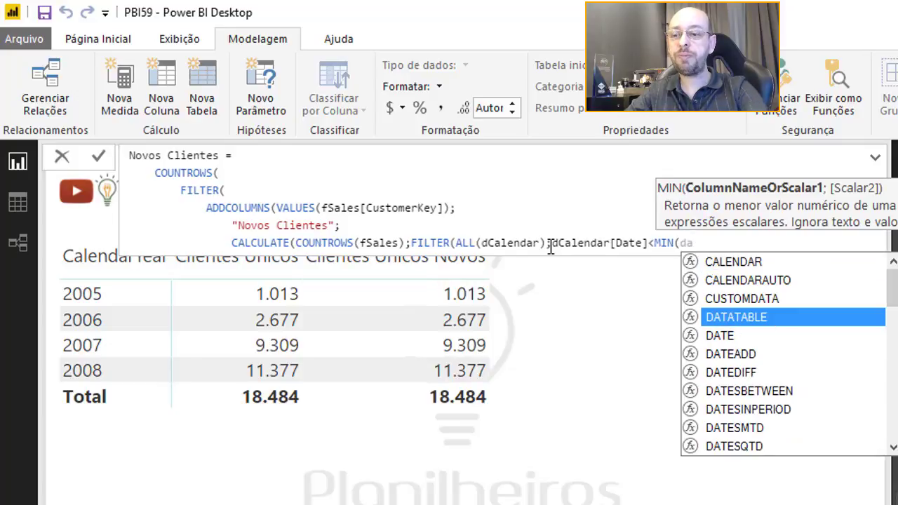
pyautogui.write('ta')
pyautogui.press('BackSpace')
pyautogui.press('BackSpace')
pyautogui.press('BackSpace')
pyautogui.press('BackSpace')
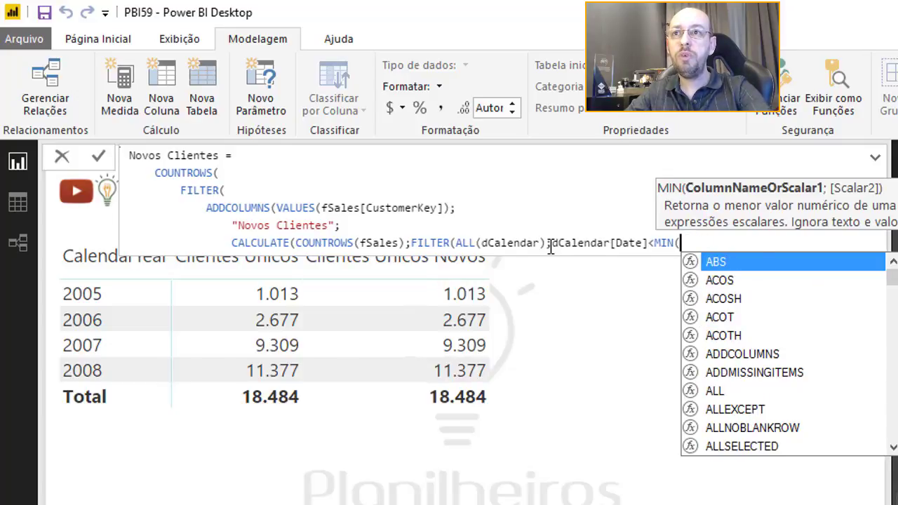
pyautogui.write('dc')
pyautogui.press('Down')
pyautogui.press('Down')
pyautogui.press('Down')
pyautogui.press('Down')
pyautogui.press('Tab')
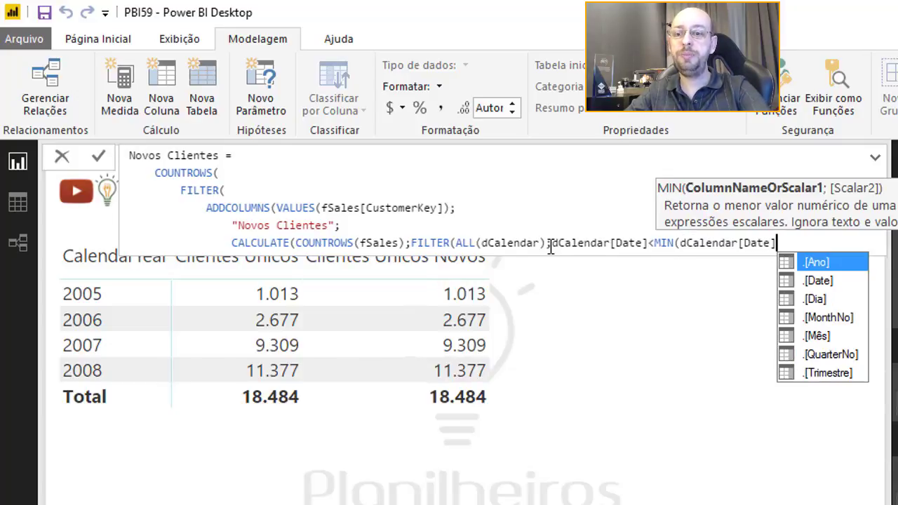
pyautogui.write(')')
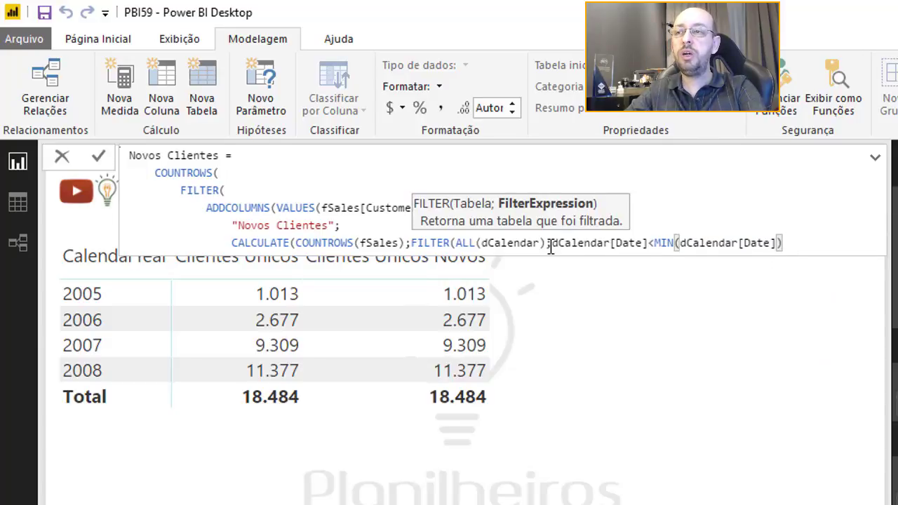
pyautogui.write(')')
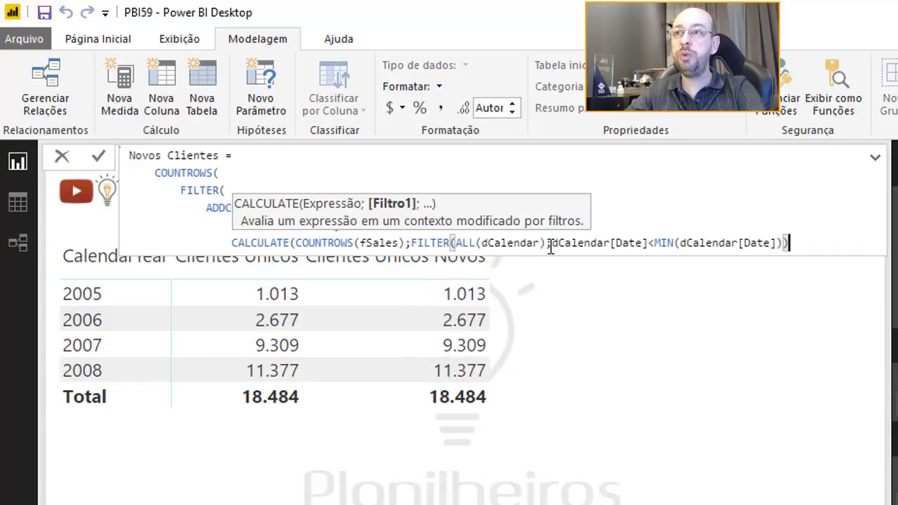
pyautogui.write(')')
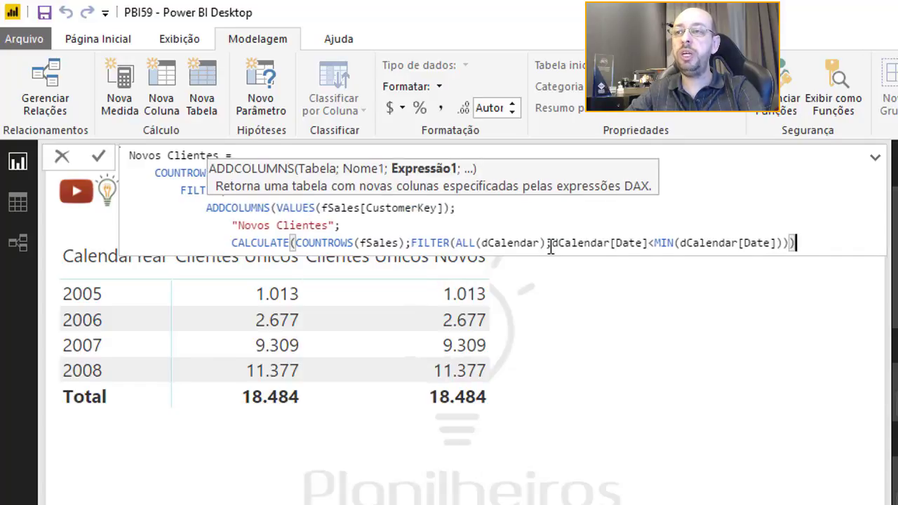
pyautogui.write(')')
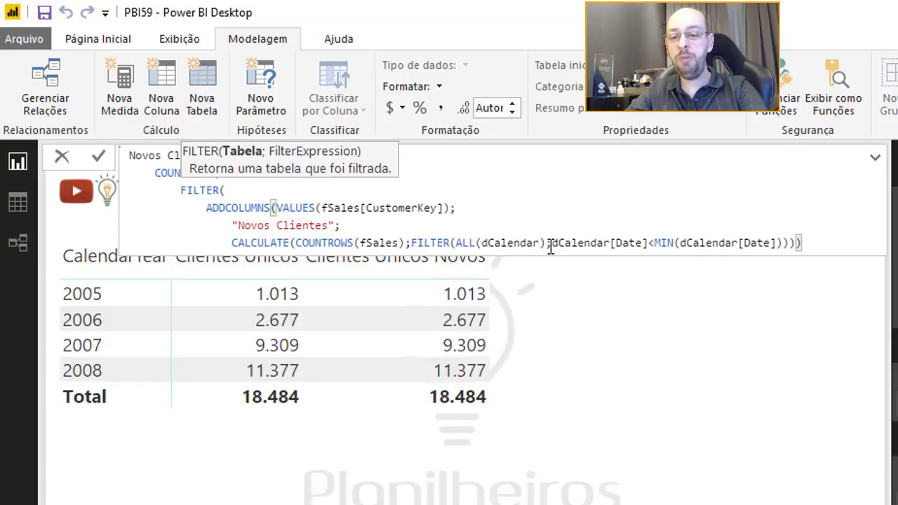
pyautogui.write(';')
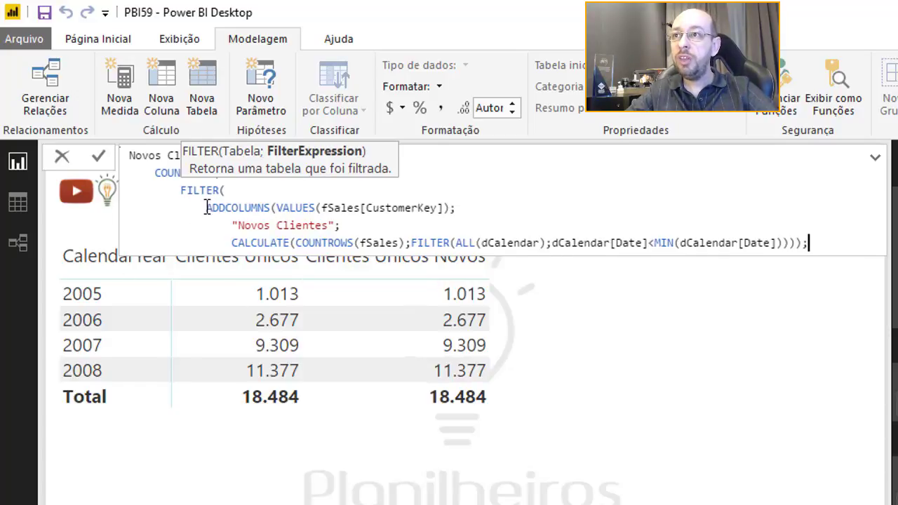
# Add the FILTER condition [Novos Clientes] = 0) after the ADDCOLUMNS block
pyautogui.moveTo(207, 208)
pyautogui.mouseDown()
pyautogui.moveTo(814, 247)
pyautogui.moveTo(801, 248)
pyautogui.mouseUp()
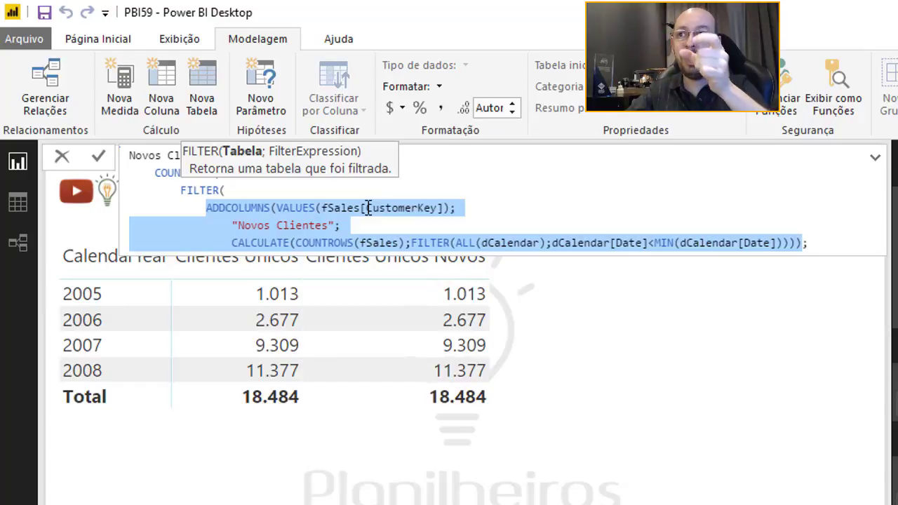
pyautogui.click(843, 243)
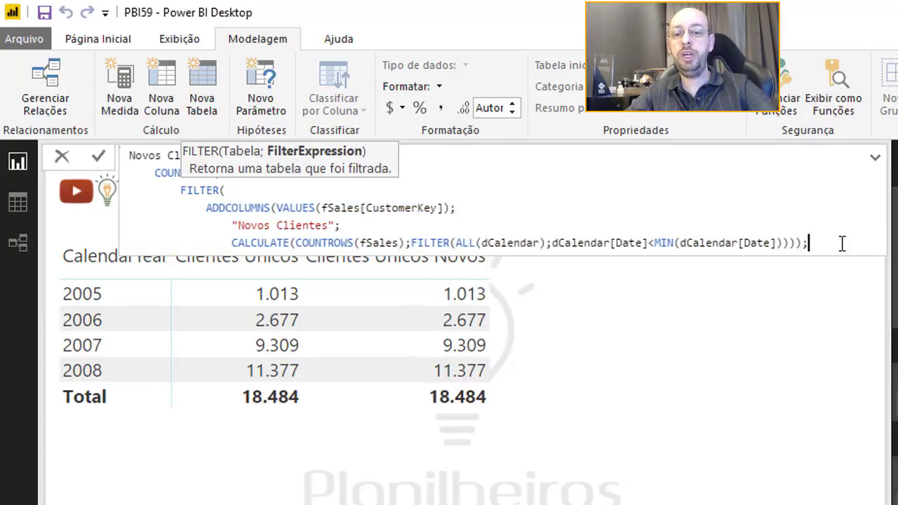
pyautogui.hotkey('shift', 'Return')
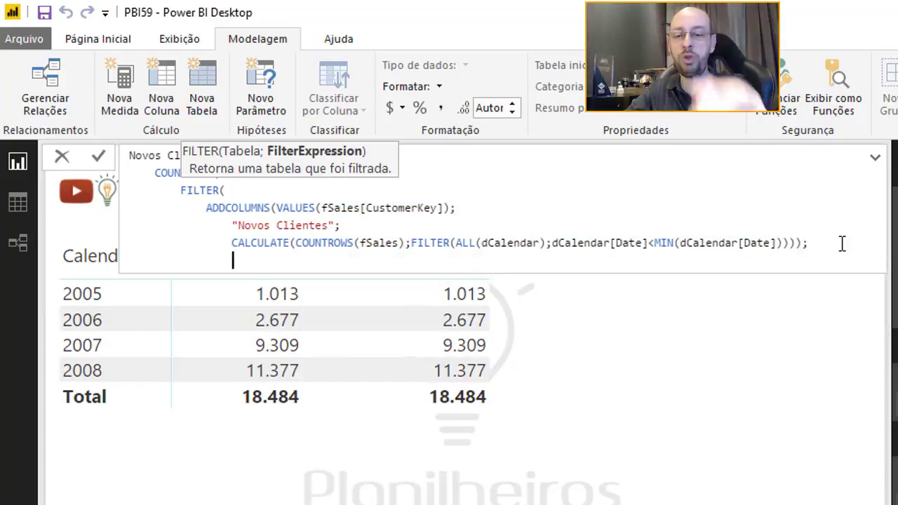
pyautogui.write('[')
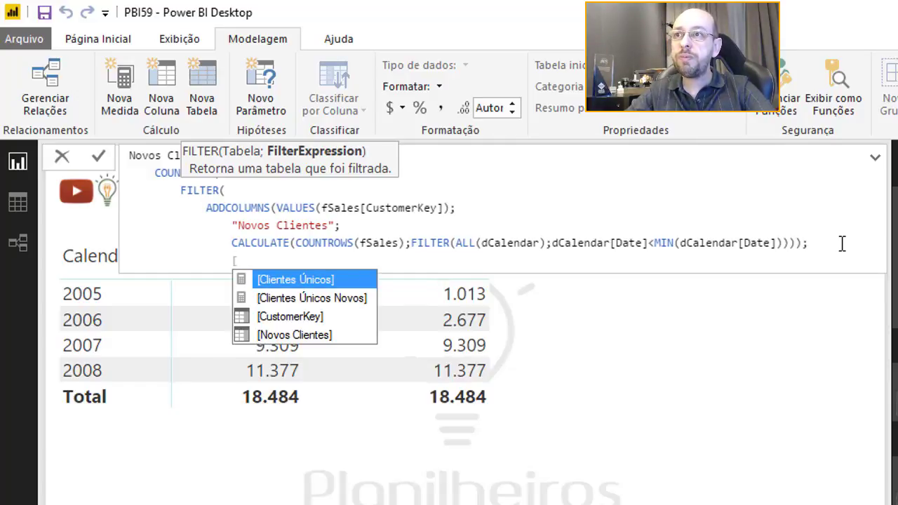
pyautogui.press('Down')
pyautogui.press('Down')
pyautogui.press('Down')
pyautogui.press('Tab')
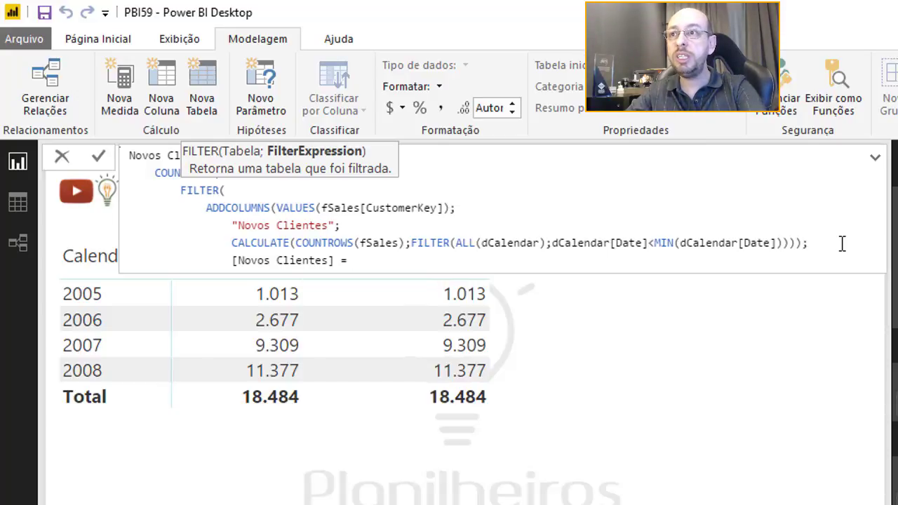
pyautogui.write('0')
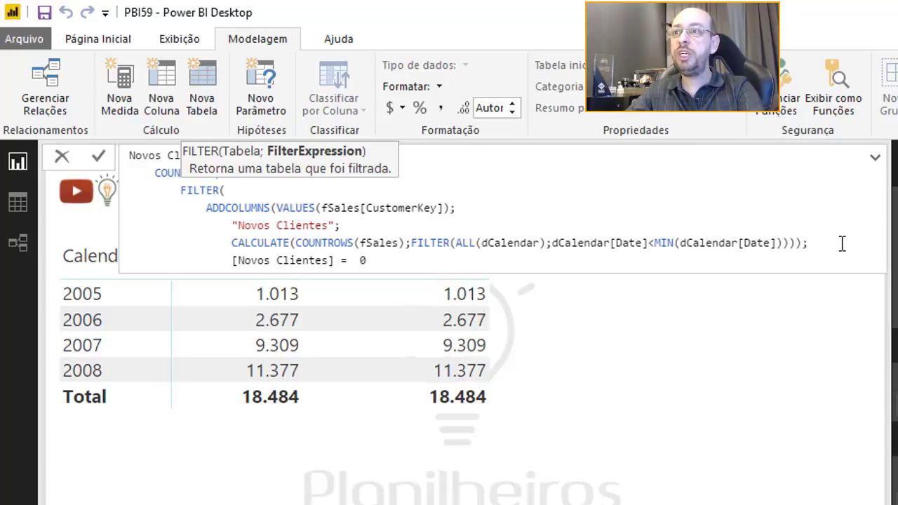
pyautogui.write(')')
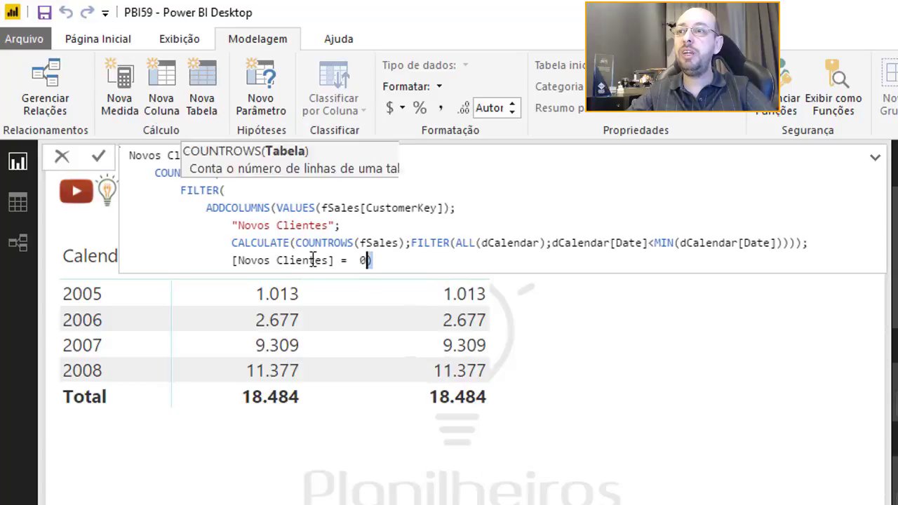
# Close COUNTROWS with a final bracket and commit the Novos Clientes measure
pyautogui.moveTo(383, 259); pyautogui.dragTo(163, 196)
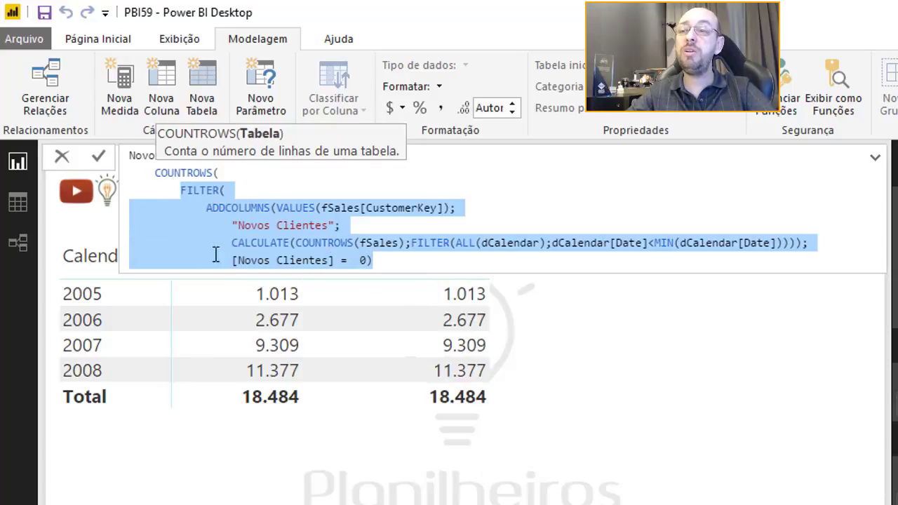
pyautogui.click(229, 169)
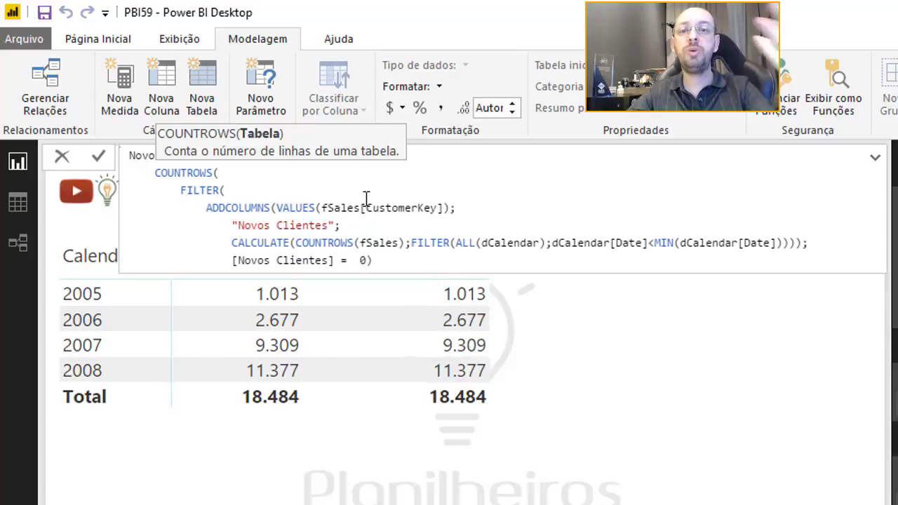
pyautogui.click(401, 262)
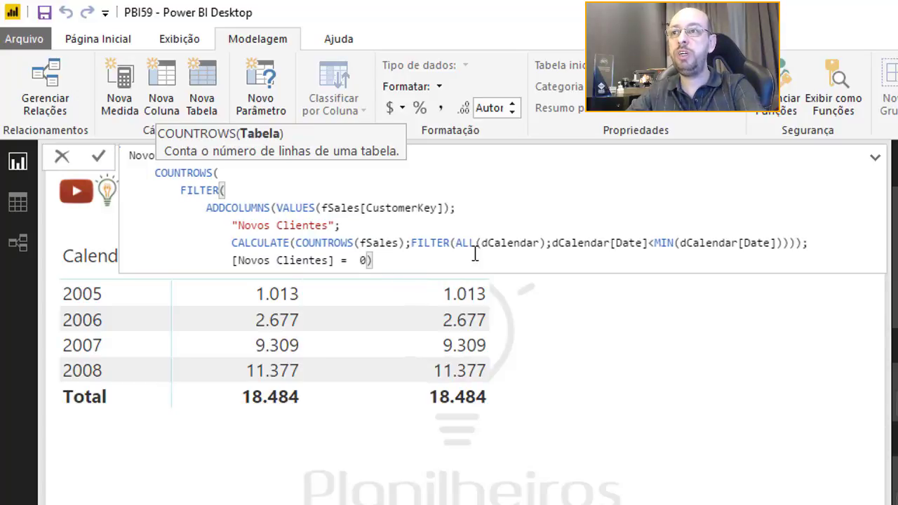
pyautogui.press('Return')
pyautogui.write(')')
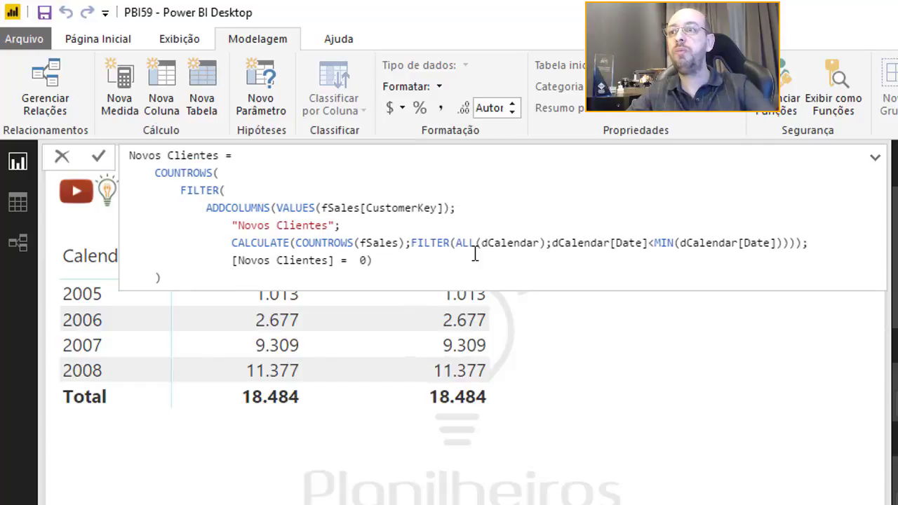
pyautogui.click(167, 274)
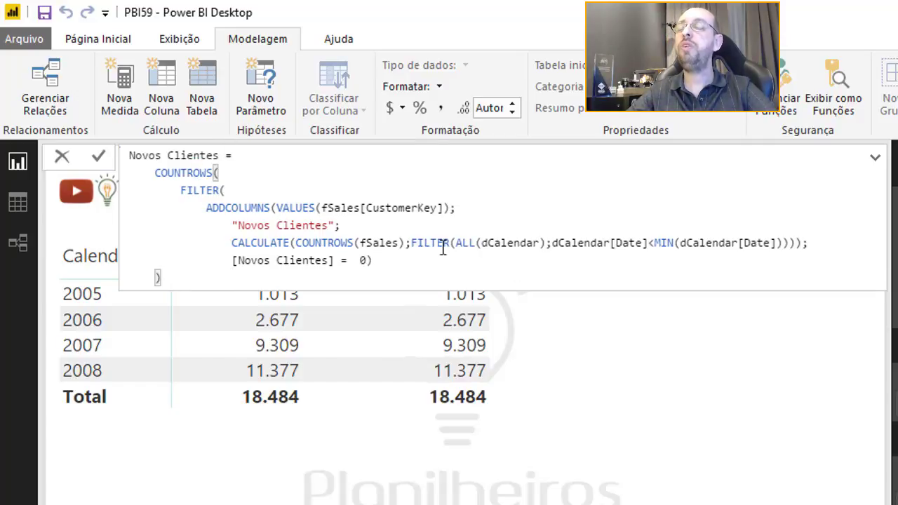
pyautogui.press('Return')
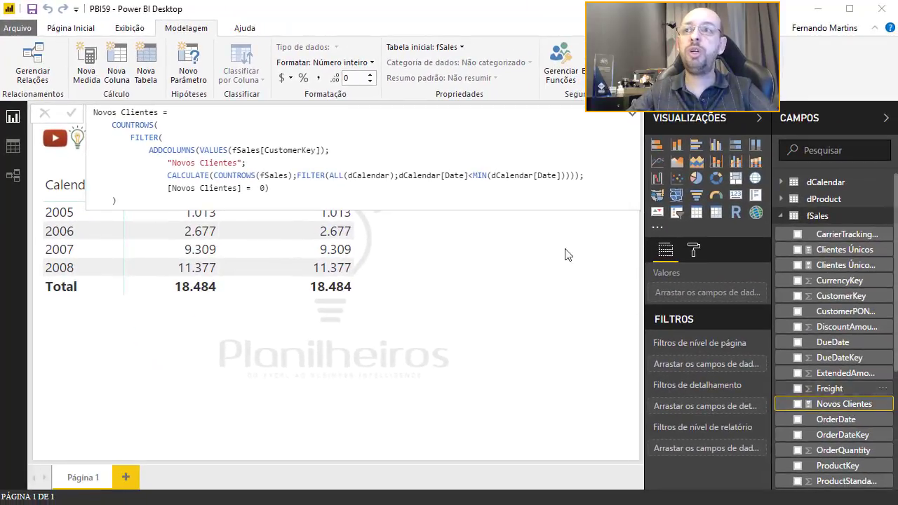
# Format Novos Clientes with thousands separators and add it to the matrix values
pyautogui.click(319, 77)
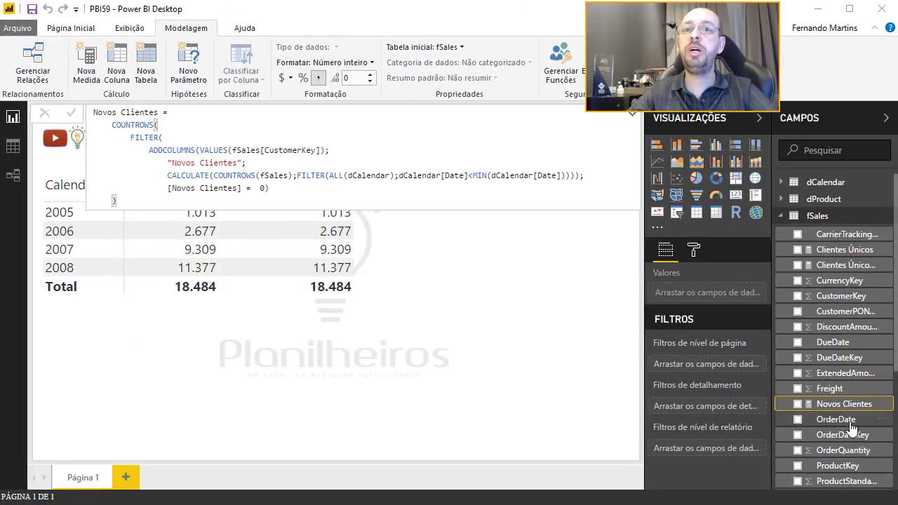
pyautogui.moveTo(842, 404)
pyautogui.mouseDown()
pyautogui.moveTo(357, 243)
pyautogui.moveTo(370, 261)
pyautogui.mouseUp()
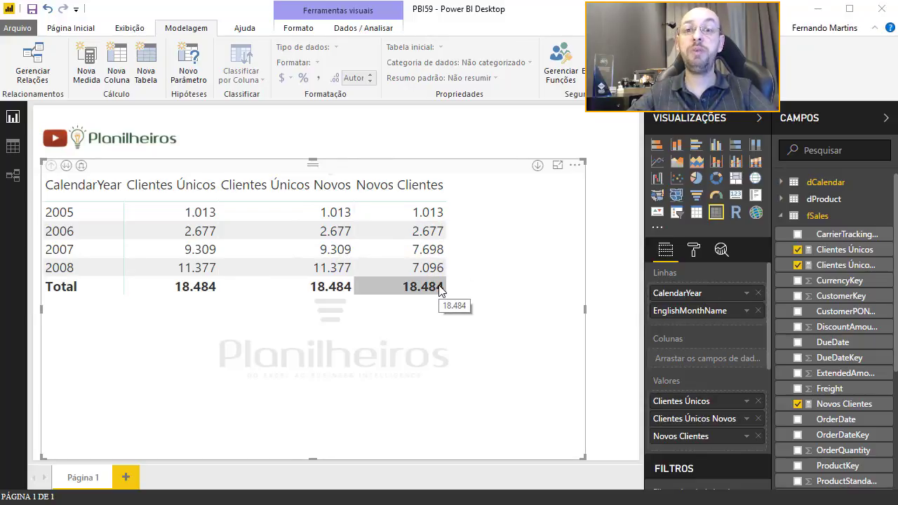
pyautogui.moveTo(442, 290)
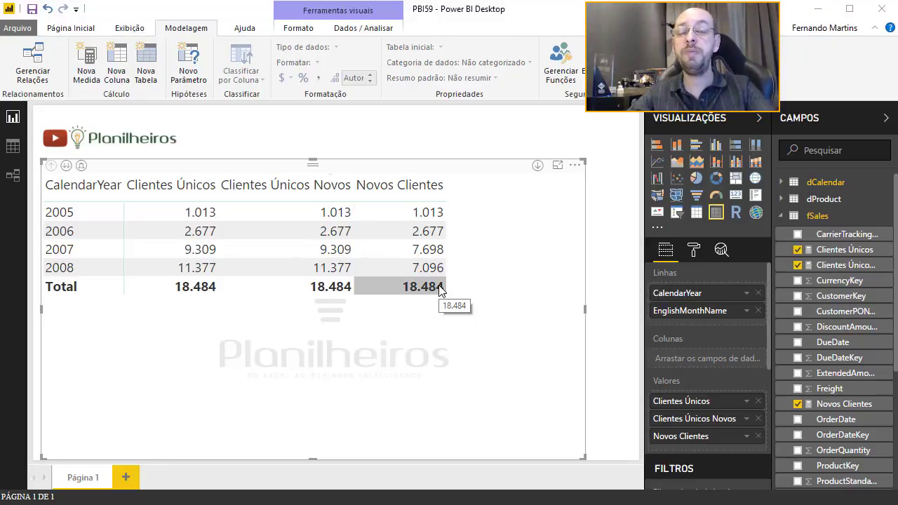
# Put the dCalendar Date hierarchy on the matrix rows and try drilling years into quarters
pyautogui.click(758, 294)
pyautogui.click(758, 293)
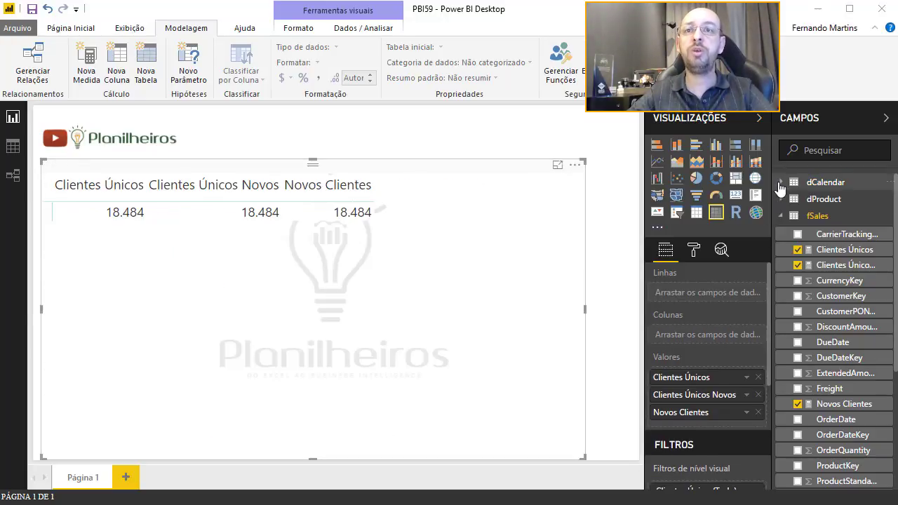
pyautogui.click(781, 182)
pyautogui.moveTo(825, 247); pyautogui.dragTo(667, 292)
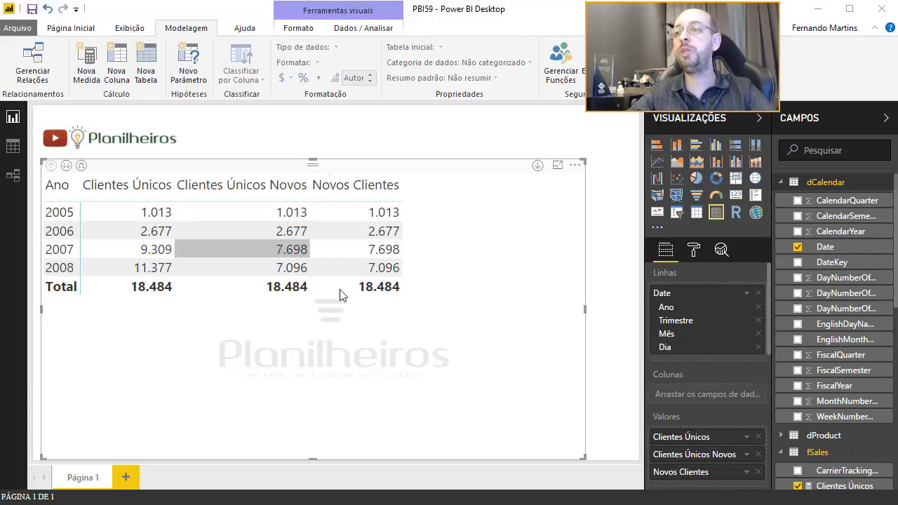
pyautogui.click(66, 166)
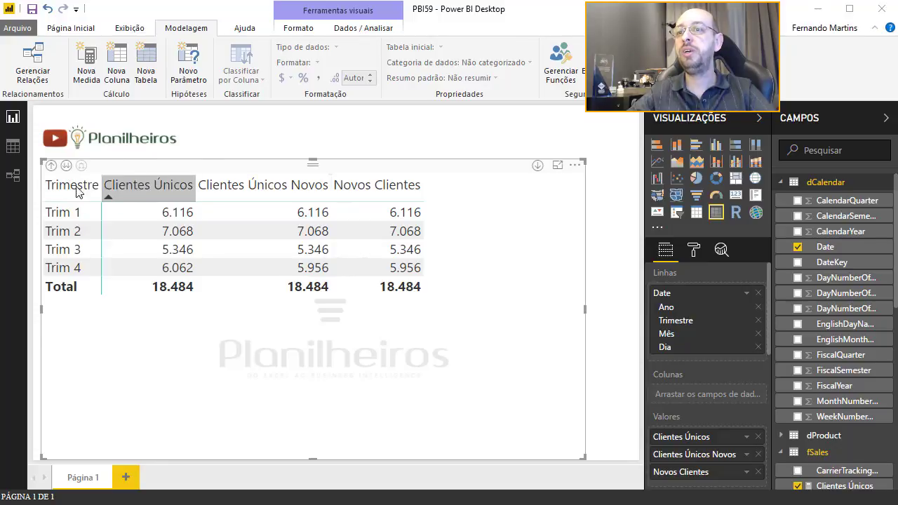
pyautogui.click(52, 166)
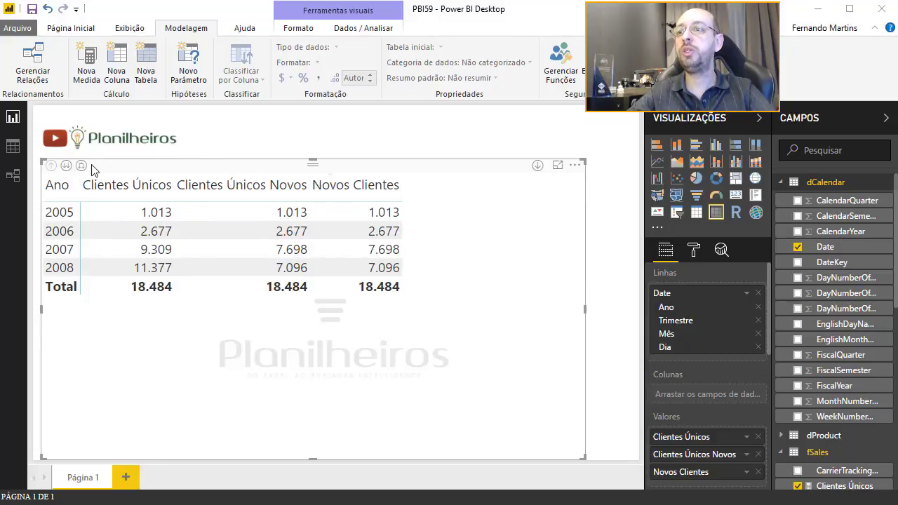
pyautogui.click(81, 166)
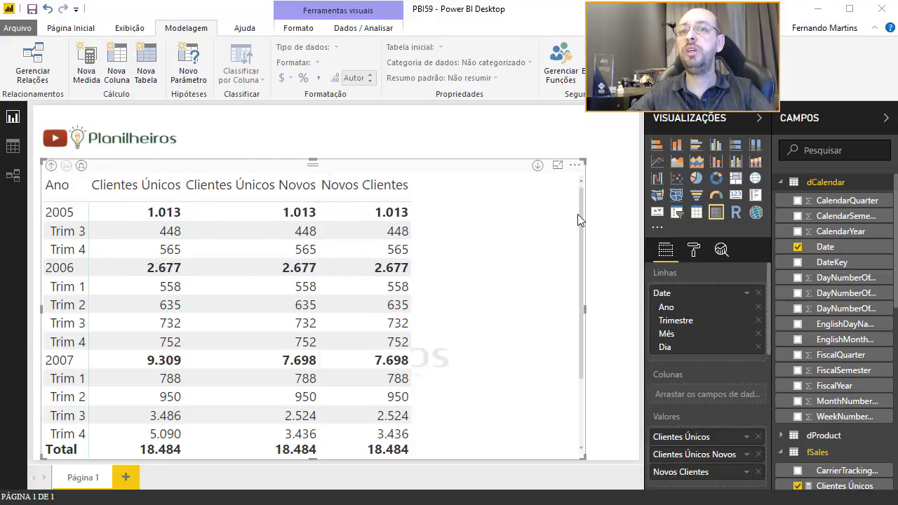
pyautogui.moveTo(580, 214); pyautogui.dragTo(581, 401)
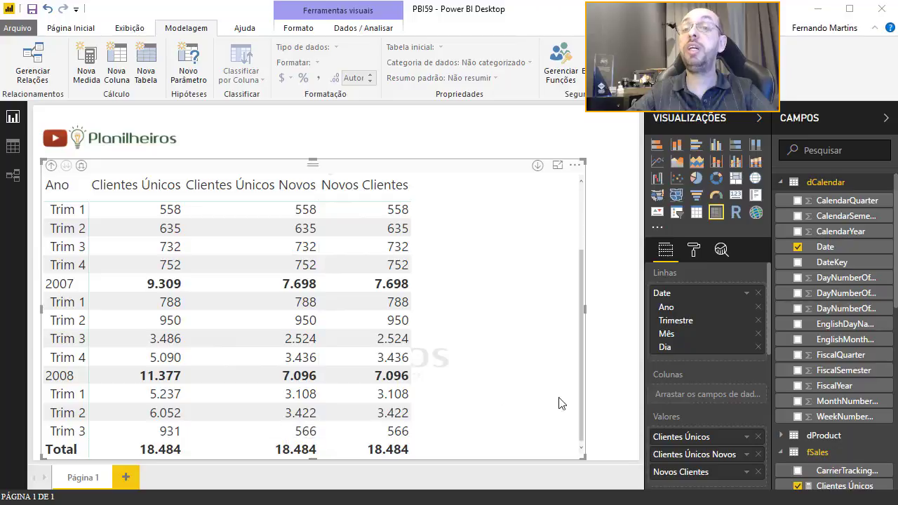
pyautogui.scroll(3, 551, 400)
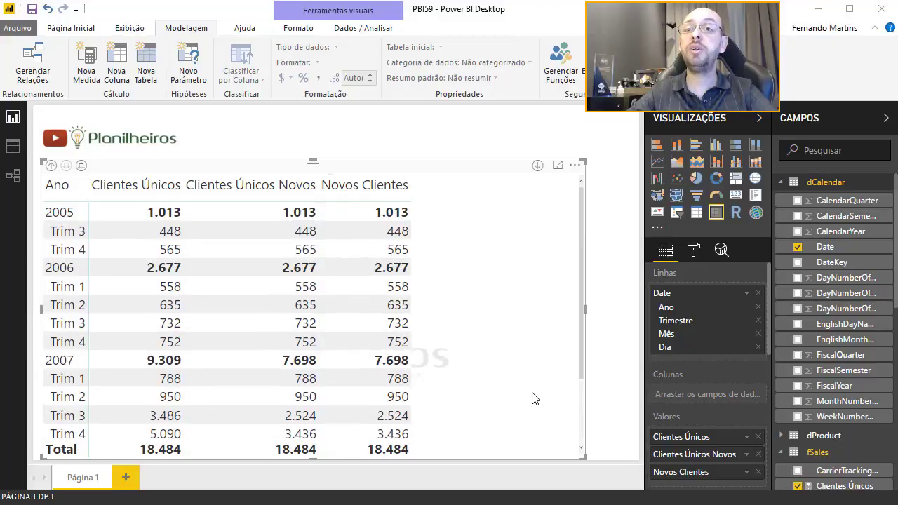
# Replace the Date hierarchy with CalendarYear rows and EnglishMonthName beneath them
pyautogui.click(758, 293)
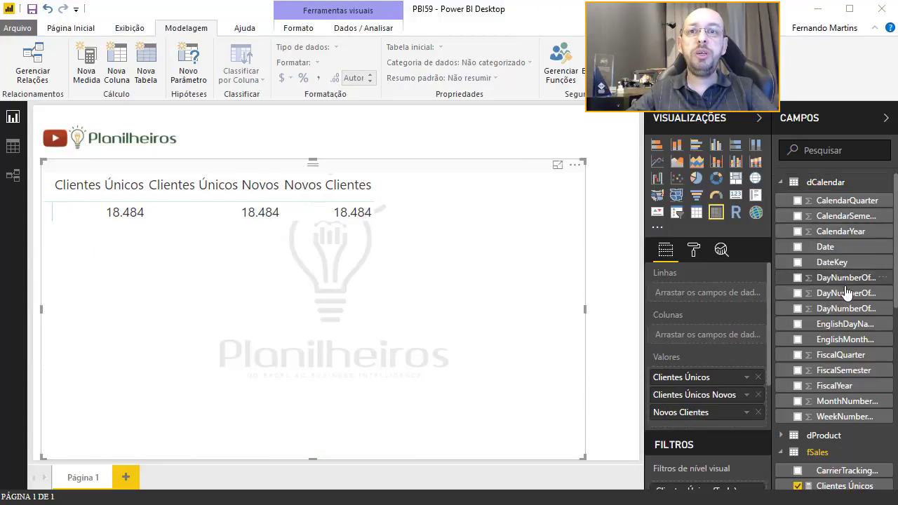
pyautogui.moveTo(840, 232); pyautogui.dragTo(691, 294)
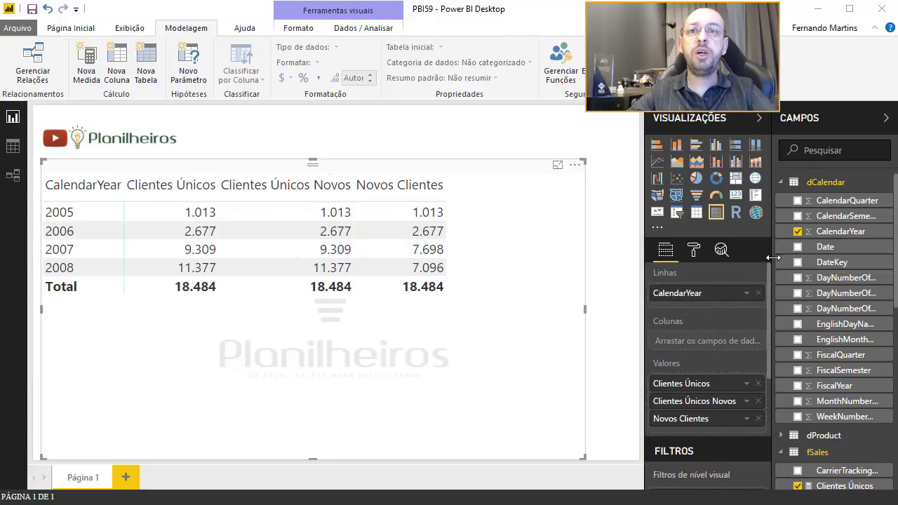
pyautogui.moveTo(845, 340); pyautogui.dragTo(723, 313)
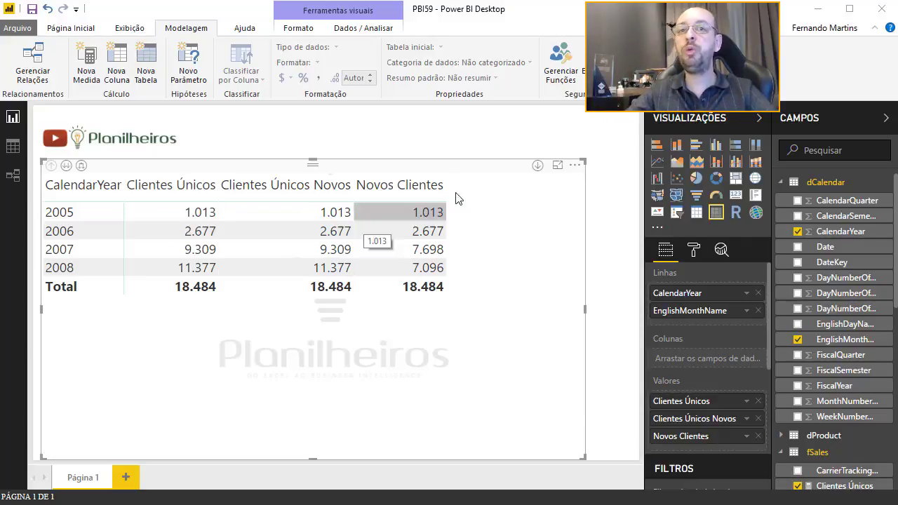
# Create the fSales measure Cliente Recorrente = [Clientes Únicos]-[Novos Clientes]
pyautogui.click(781, 182)
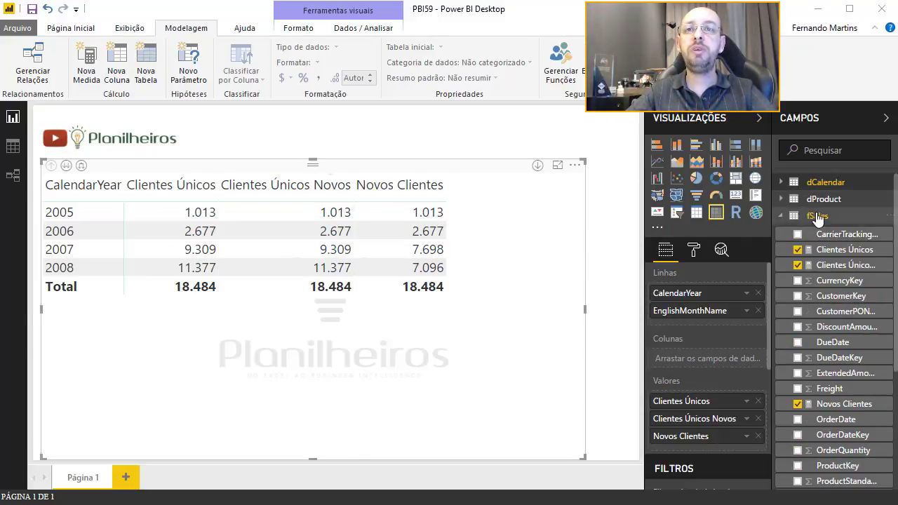
pyautogui.rightClick(797, 215)
pyautogui.click(795, 225)
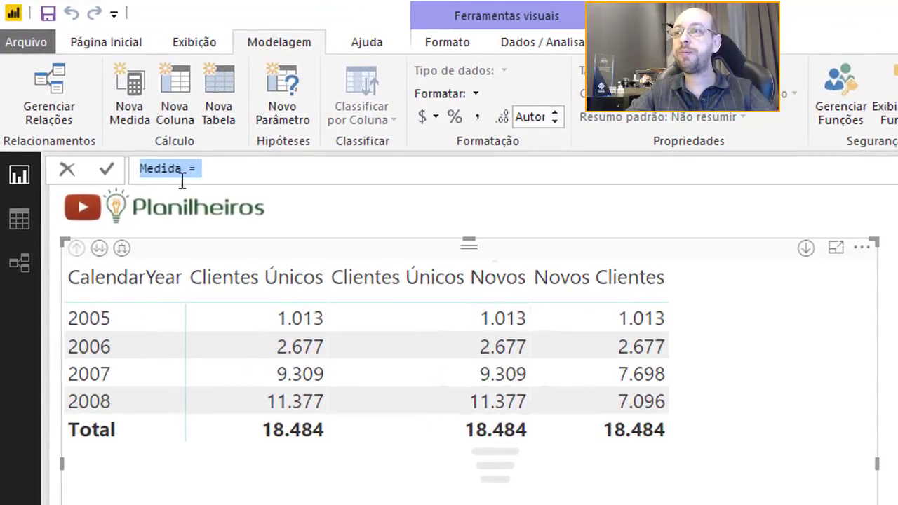
pyautogui.write('Cliente')
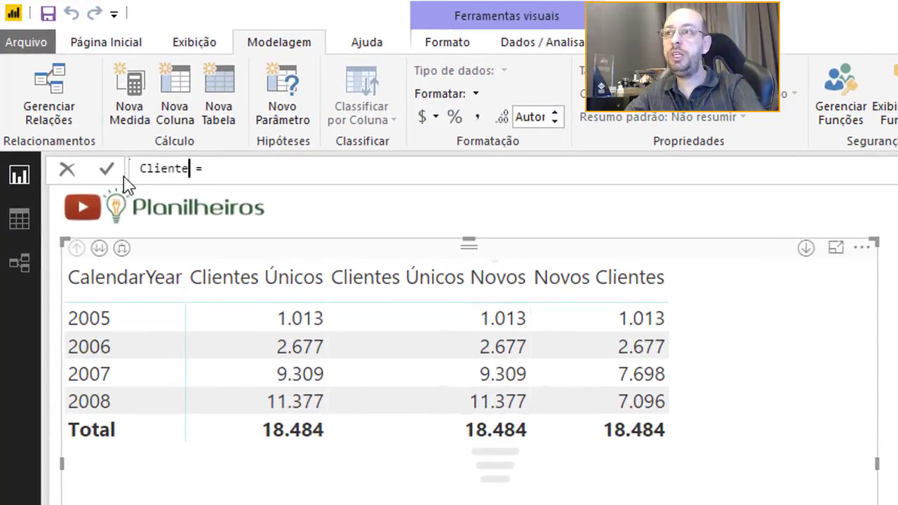
pyautogui.write(' Recorrente = ')
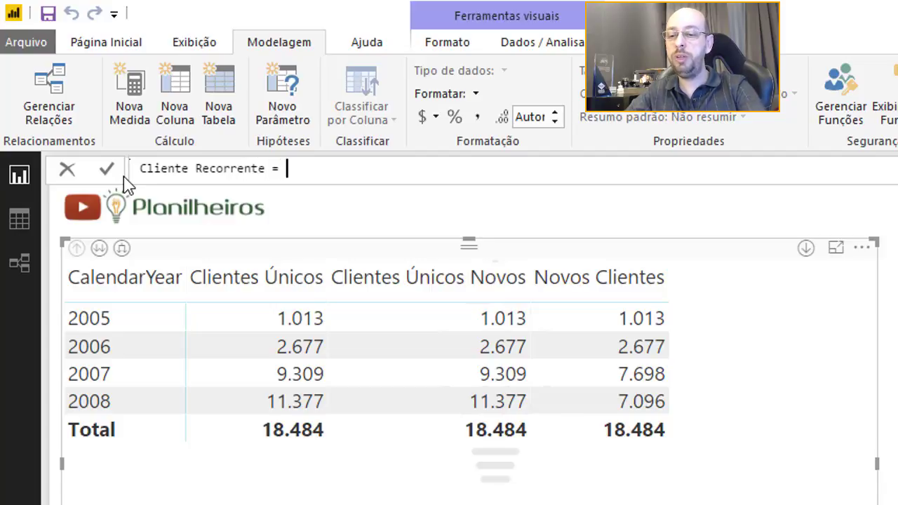
pyautogui.write('cli')
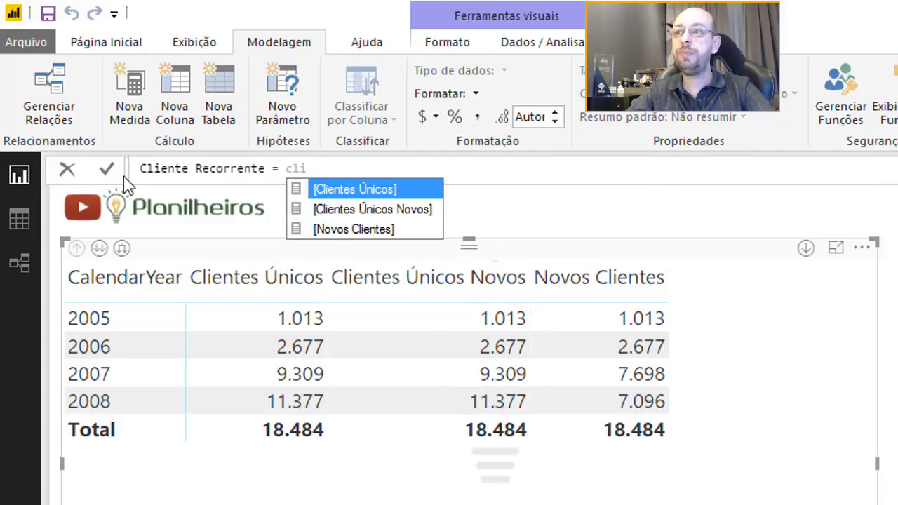
pyautogui.press('Tab')
pyautogui.write('cl')
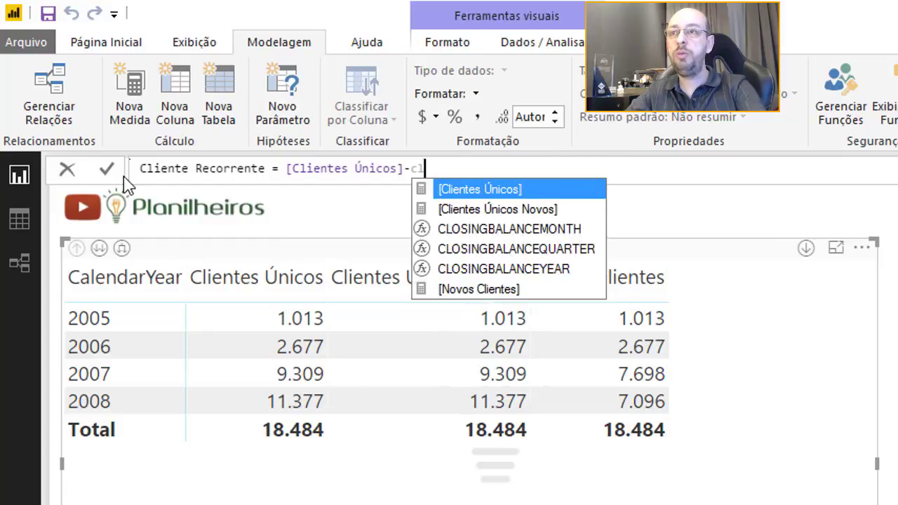
pyautogui.write('i')
pyautogui.press('Down')
pyautogui.press('Tab')
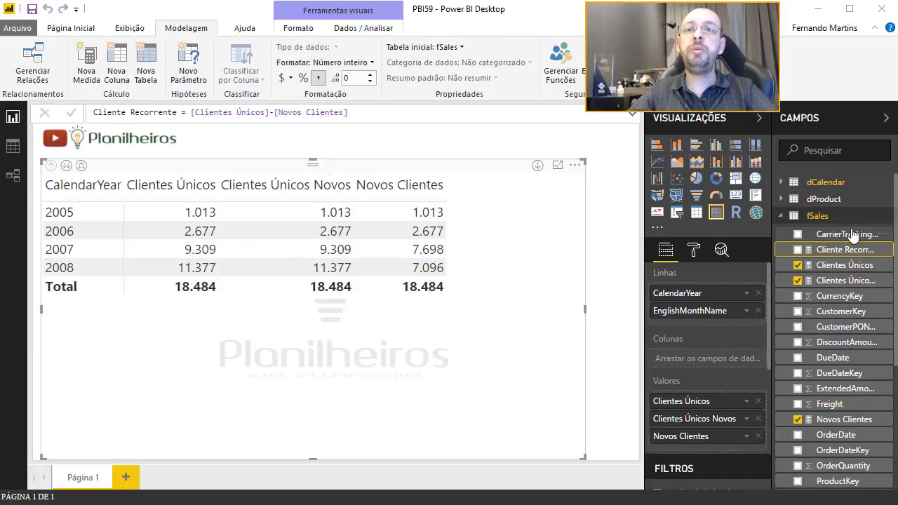
# Add Cliente Recorrente as a matrix column and move the matrix lower
pyautogui.moveTo(845, 250); pyautogui.dragTo(523, 257)
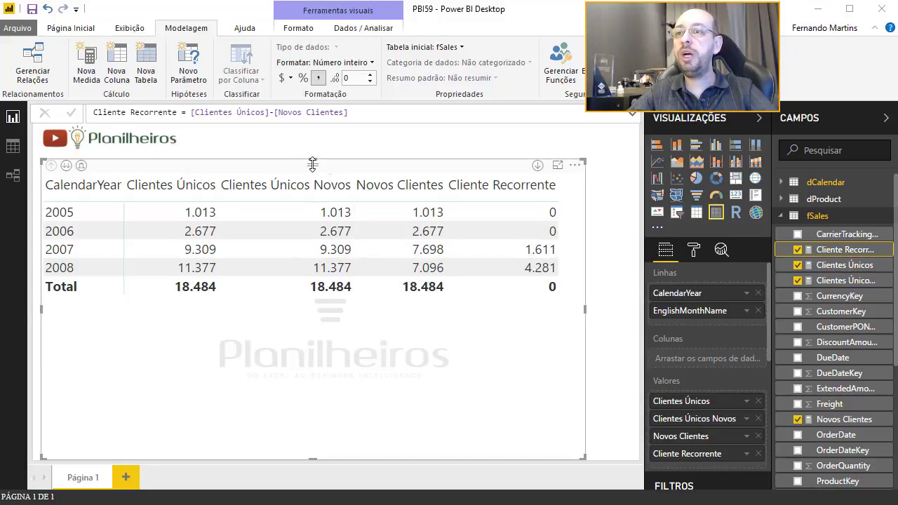
pyautogui.moveTo(316, 163); pyautogui.dragTo(285, 337)
pyautogui.click(413, 271)
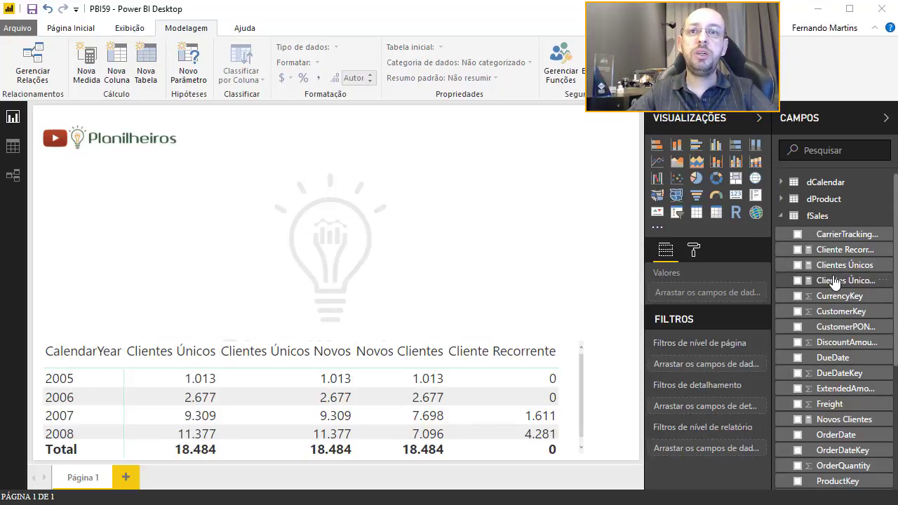
# Build a line chart of Clientes Únicos, Cliente Recorrente and Novos Clientes
pyautogui.moveTo(842, 266); pyautogui.dragTo(415, 214)
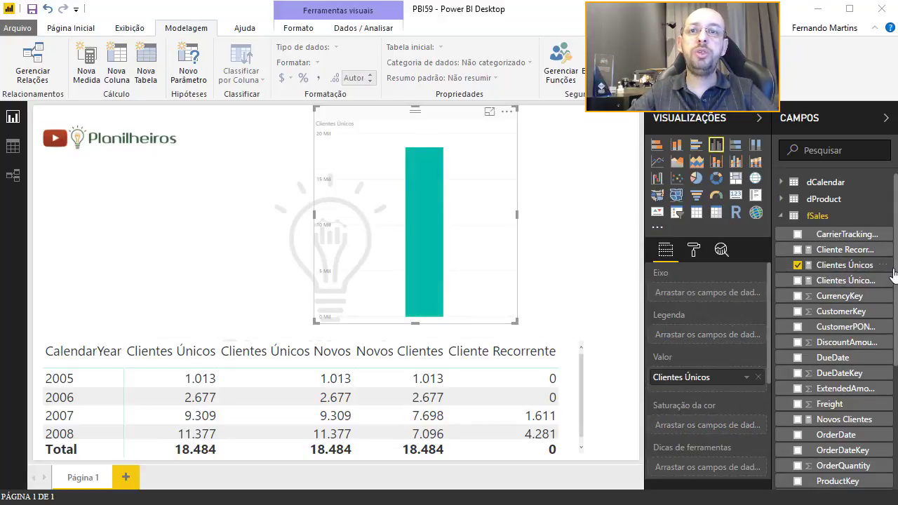
pyautogui.moveTo(842, 250); pyautogui.dragTo(475, 232)
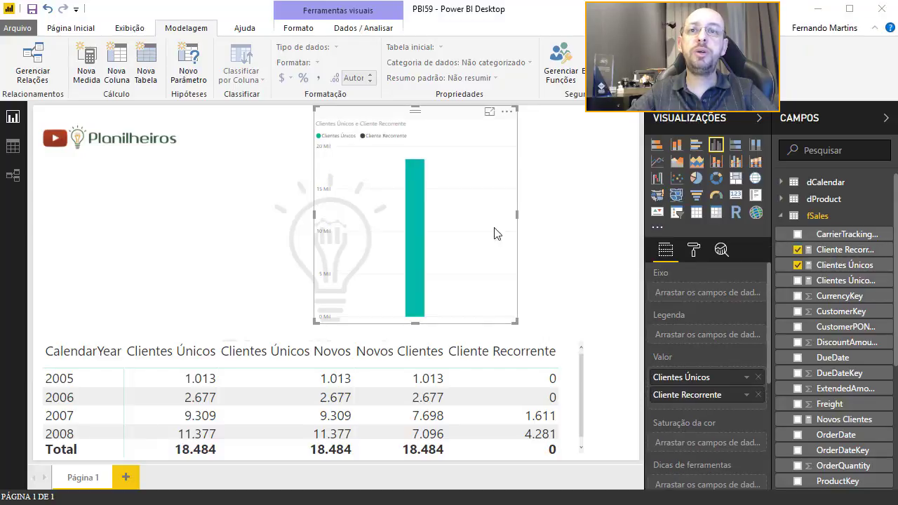
pyautogui.scroll(-2, 842, 372)
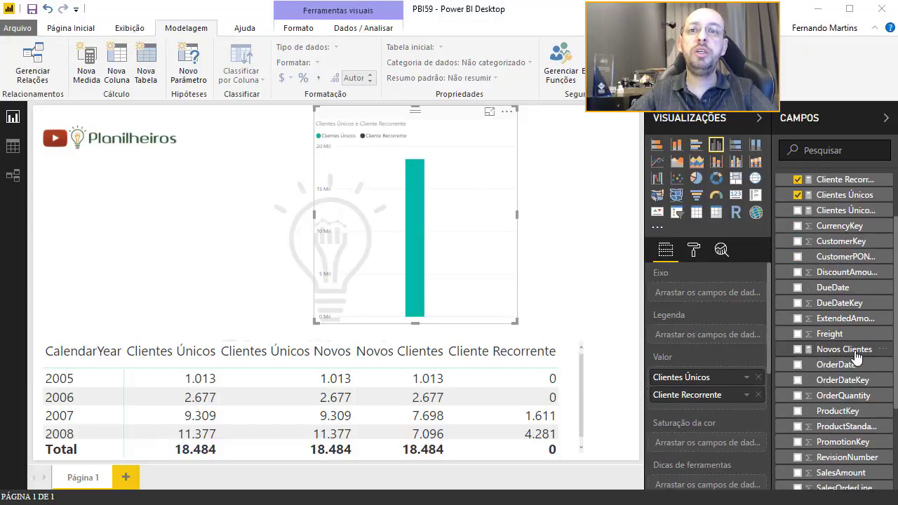
pyautogui.moveTo(842, 351); pyautogui.dragTo(476, 277)
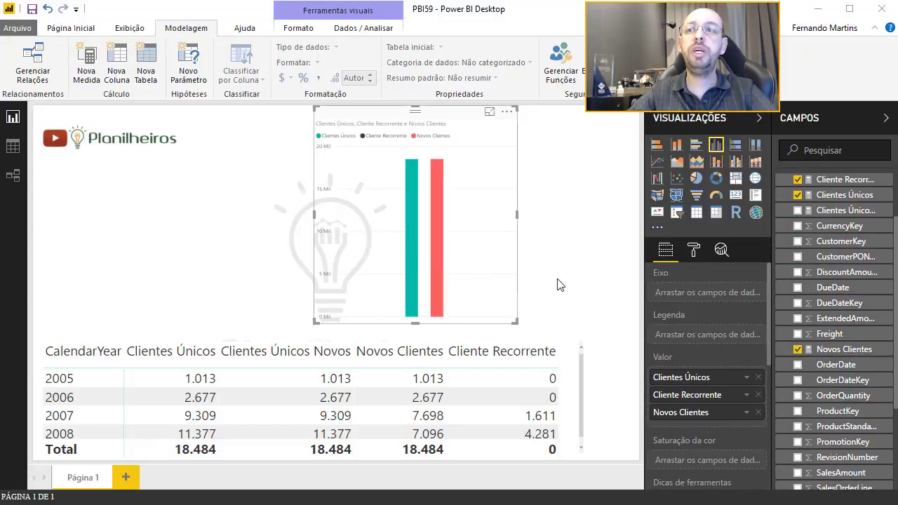
pyautogui.click(658, 163)
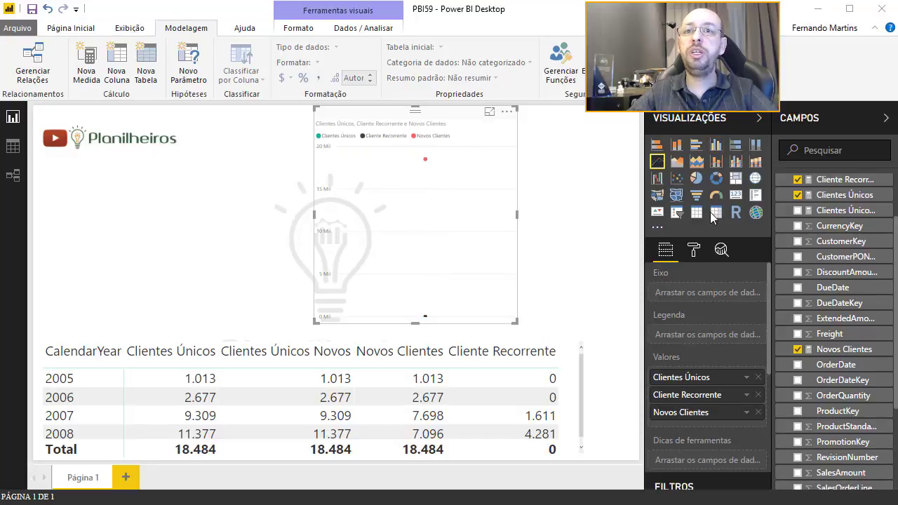
# Put CalendarYear on the line chart's axis
pyautogui.scroll(2, 787, 200)
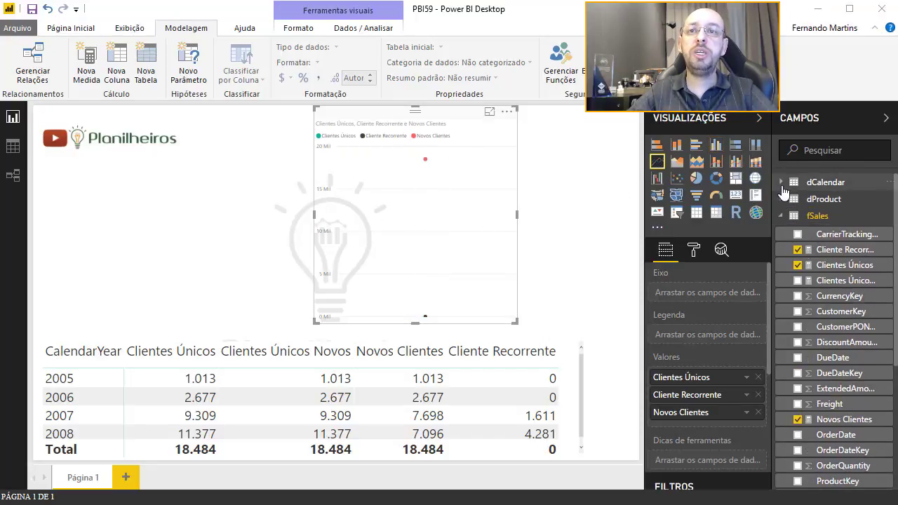
pyautogui.click(782, 186)
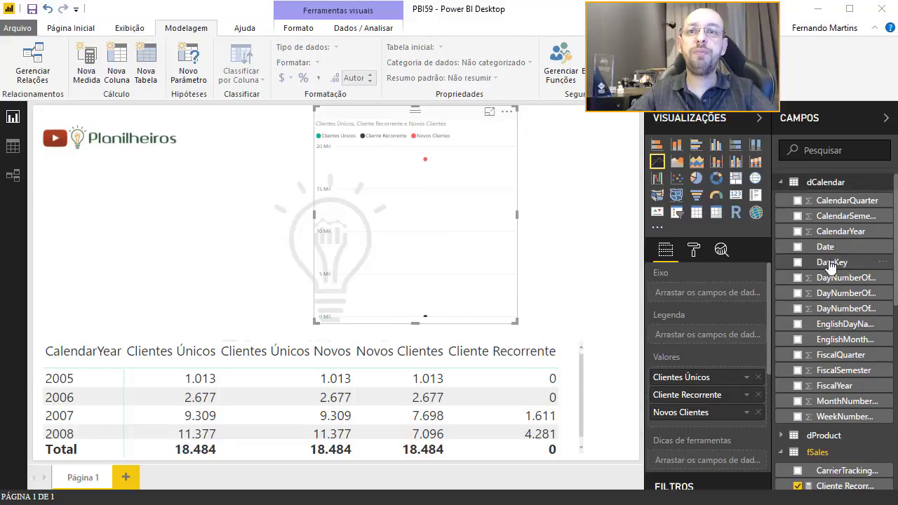
pyautogui.moveTo(842, 232); pyautogui.dragTo(702, 292)
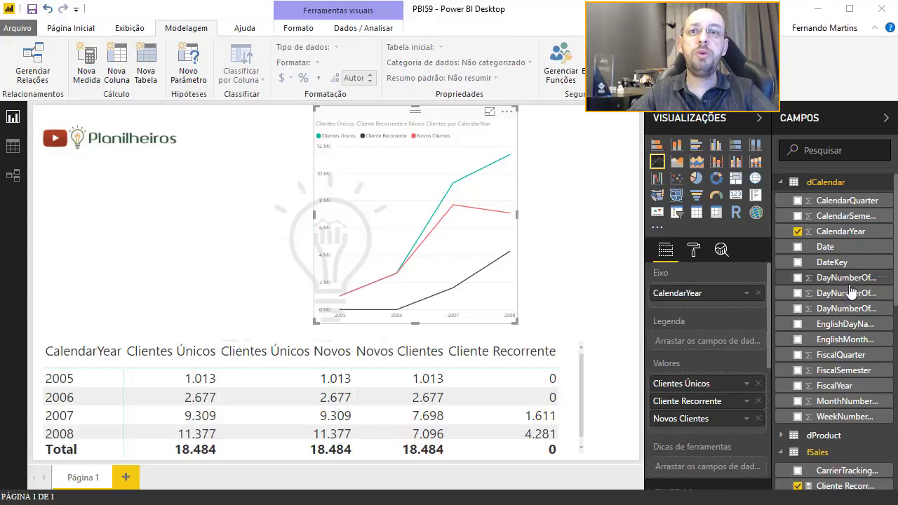
# Add EnglishMonthName beneath CalendarYear on the line chart's axis and enlarge the chart
pyautogui.moveTo(844, 340); pyautogui.dragTo(709, 311)
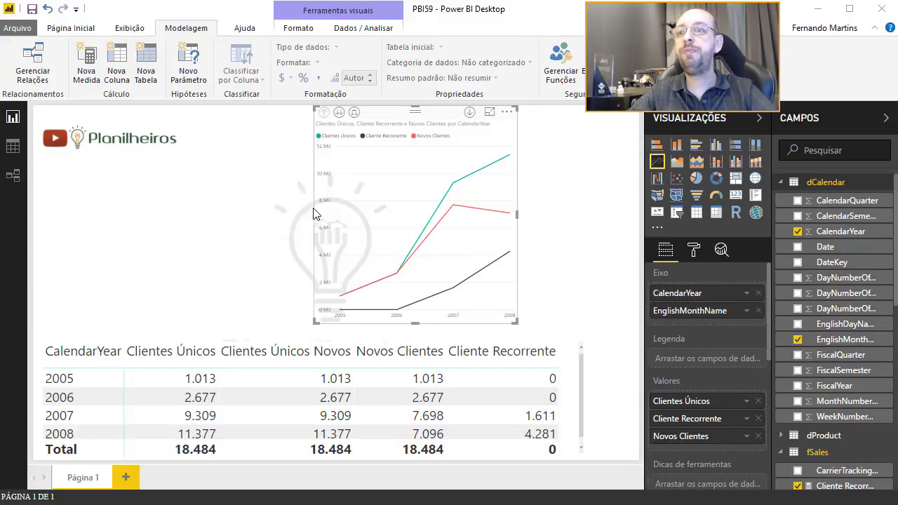
pyautogui.moveTo(315, 213); pyautogui.dragTo(50, 214)
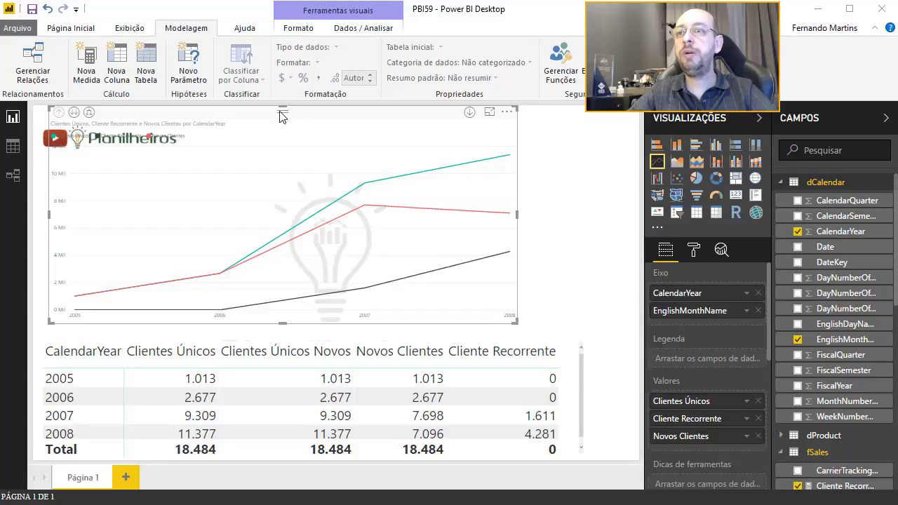
pyautogui.moveTo(283, 113)
pyautogui.mouseDown()
pyautogui.moveTo(251, 211)
pyautogui.moveTo(254, 200)
pyautogui.mouseUp()
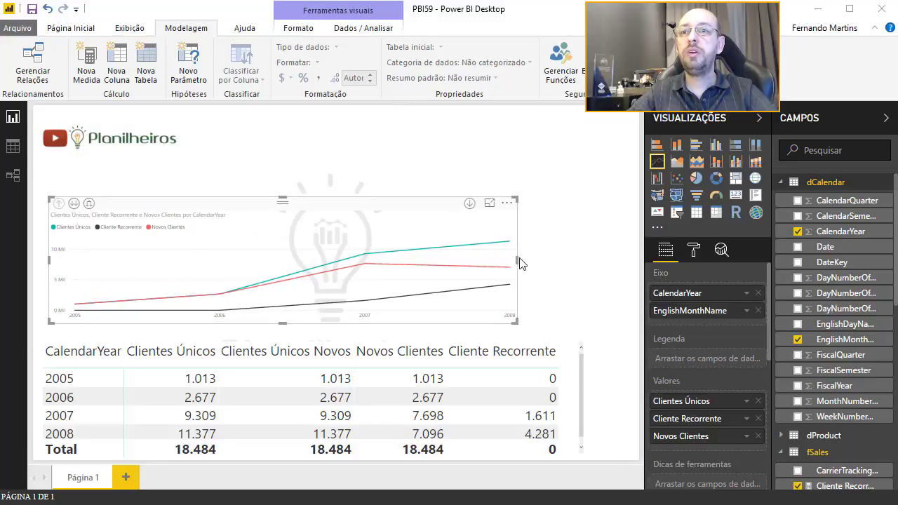
pyautogui.moveTo(521, 264); pyautogui.dragTo(632, 269)
pyautogui.moveTo(344, 198); pyautogui.dragTo(344, 172)
# Expand the chart to year and month, sorted ascending by CalendarYear EnglishMonthName from 2005 July
pyautogui.click(89, 173)
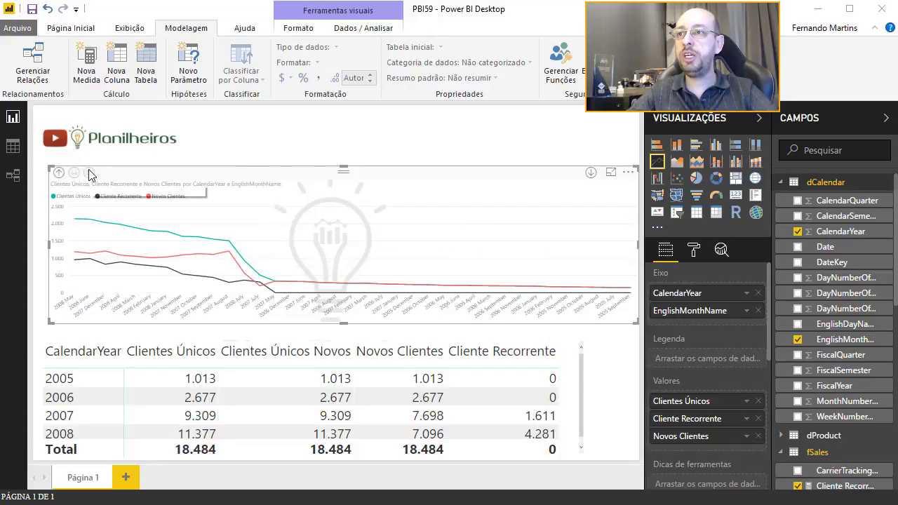
pyautogui.click(629, 176)
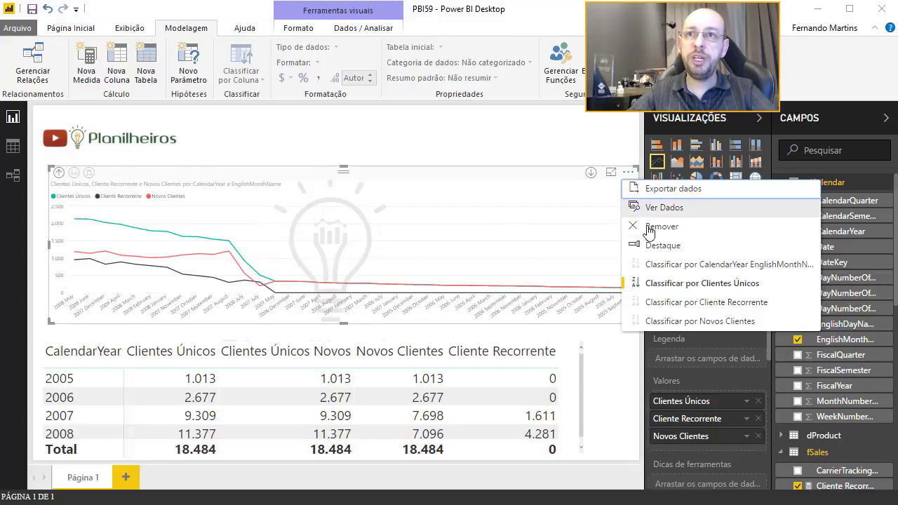
pyautogui.click(702, 264)
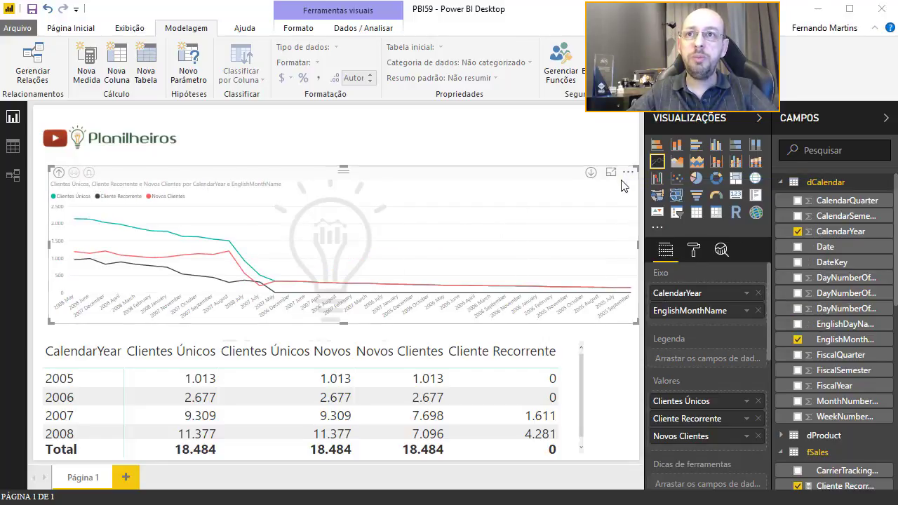
pyautogui.click(629, 175)
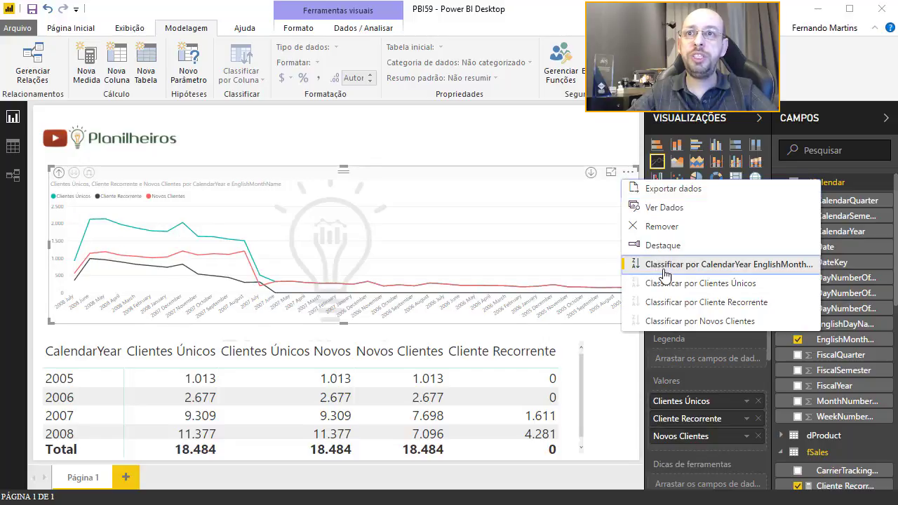
pyautogui.click(635, 264)
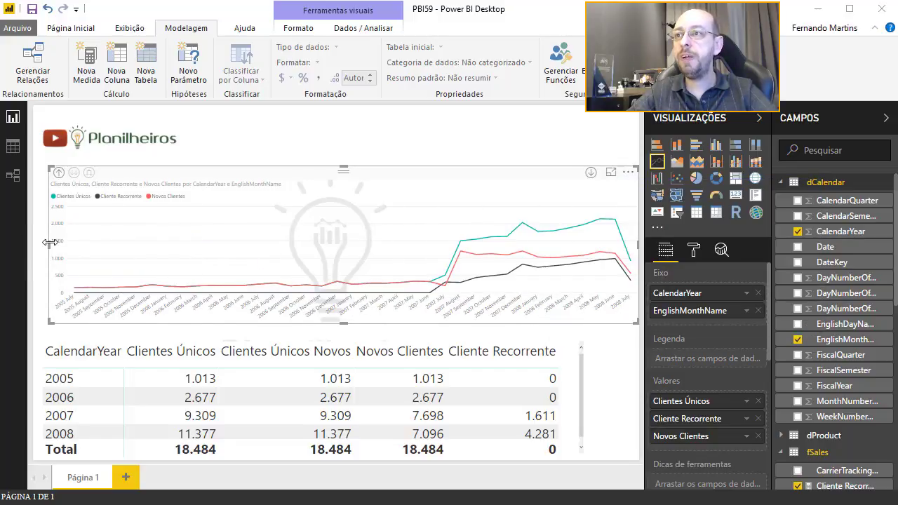
pyautogui.moveTo(50, 242); pyautogui.dragTo(33, 243)
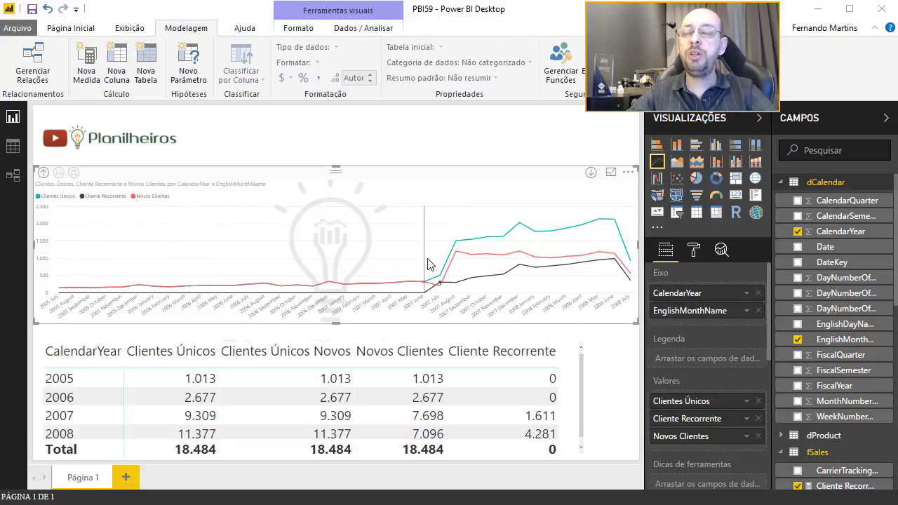
pyautogui.moveTo(567, 266)
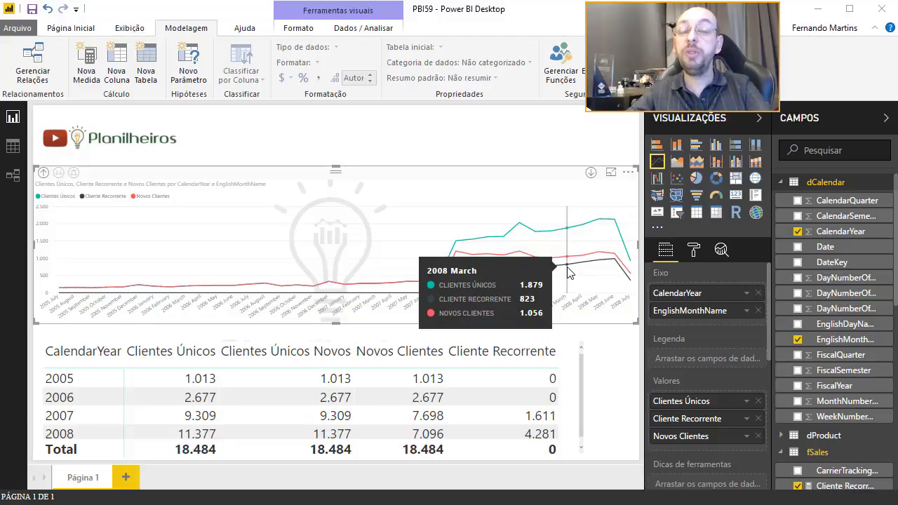
pyautogui.click(433, 136)
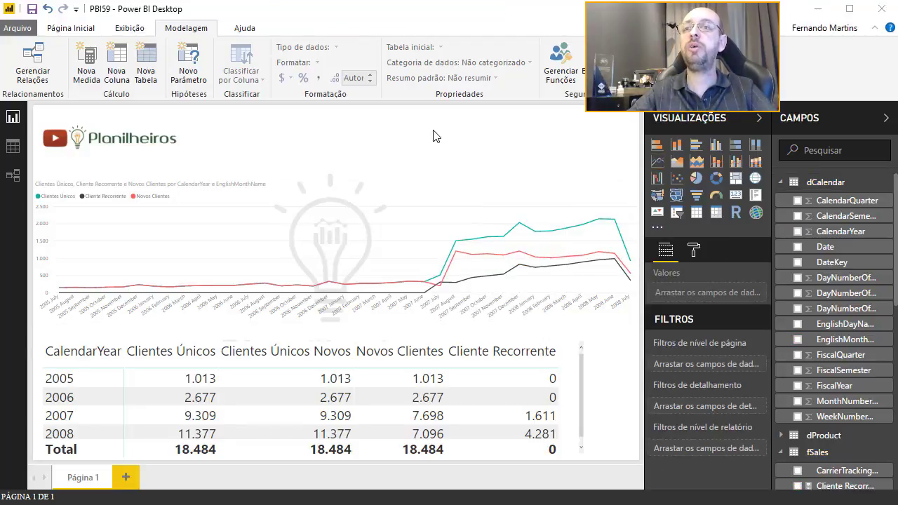